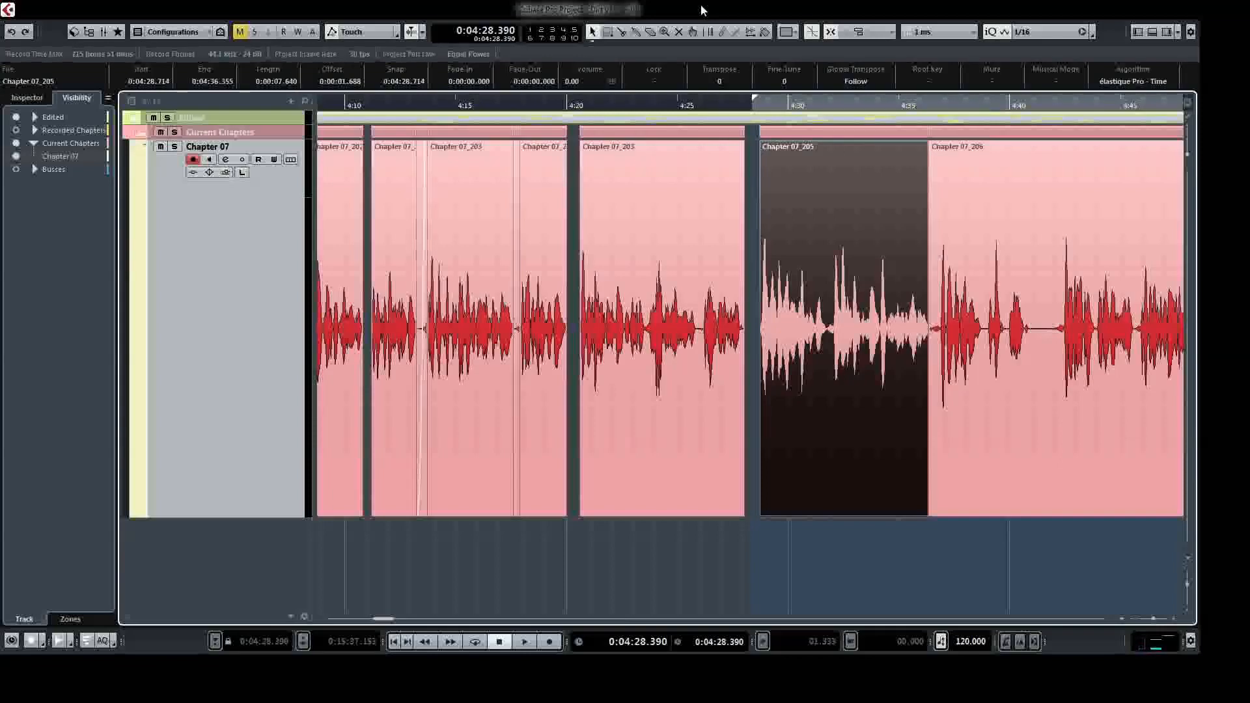
pyautogui.click(697, 217)
pyautogui.click(842, 217)
pyautogui.click(1002, 197)
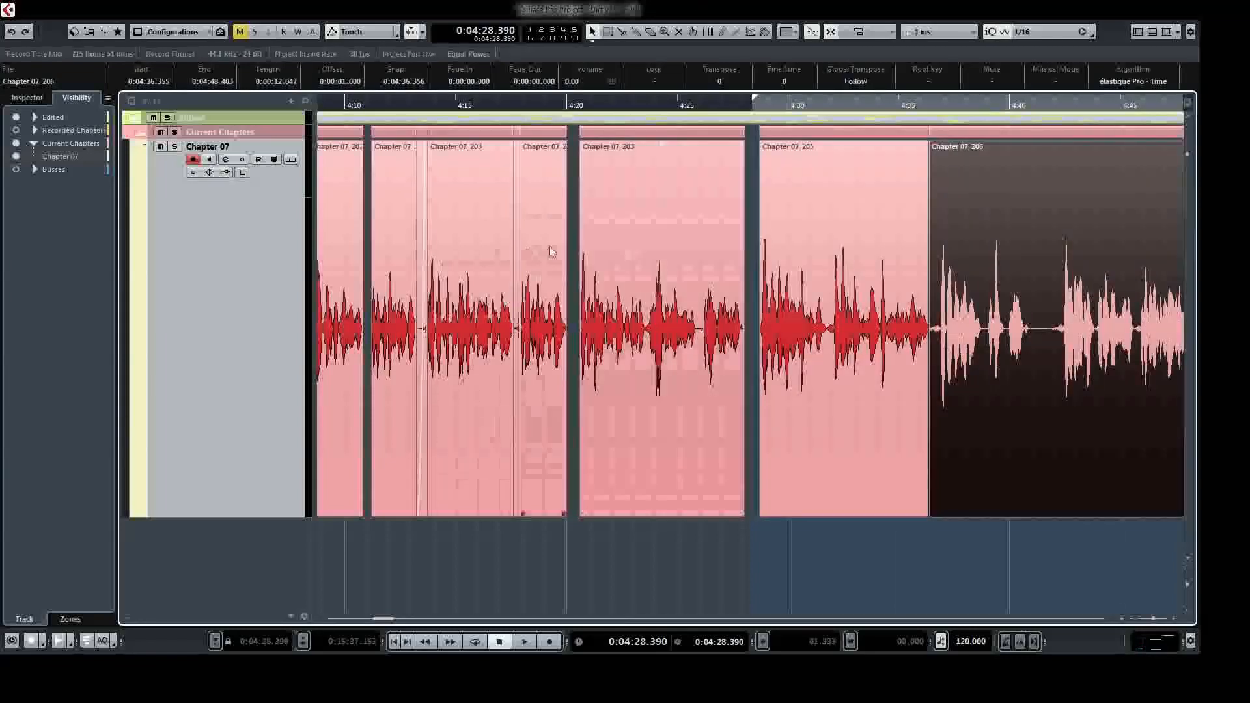
pyautogui.click(550, 246)
pyautogui.click(837, 230)
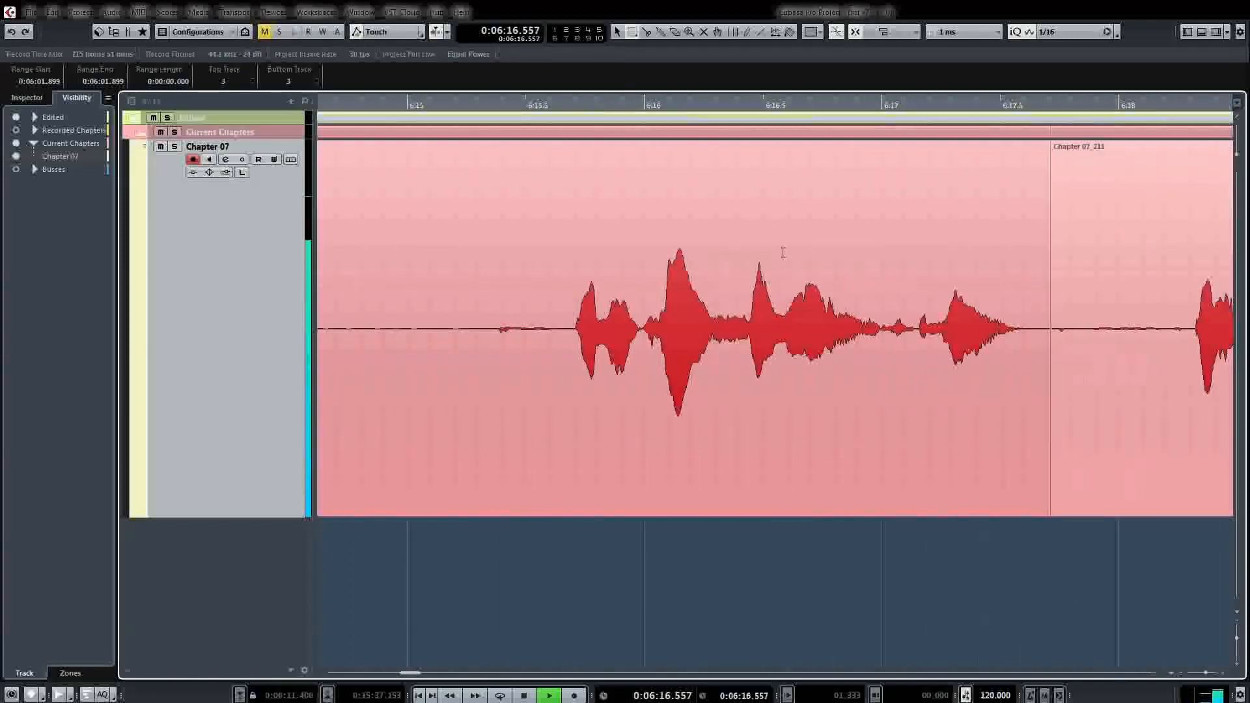
# Select the Chapter 07_211 event and play back the breath just before 6:12 on the Chapter 07 track
pyautogui.press('space')
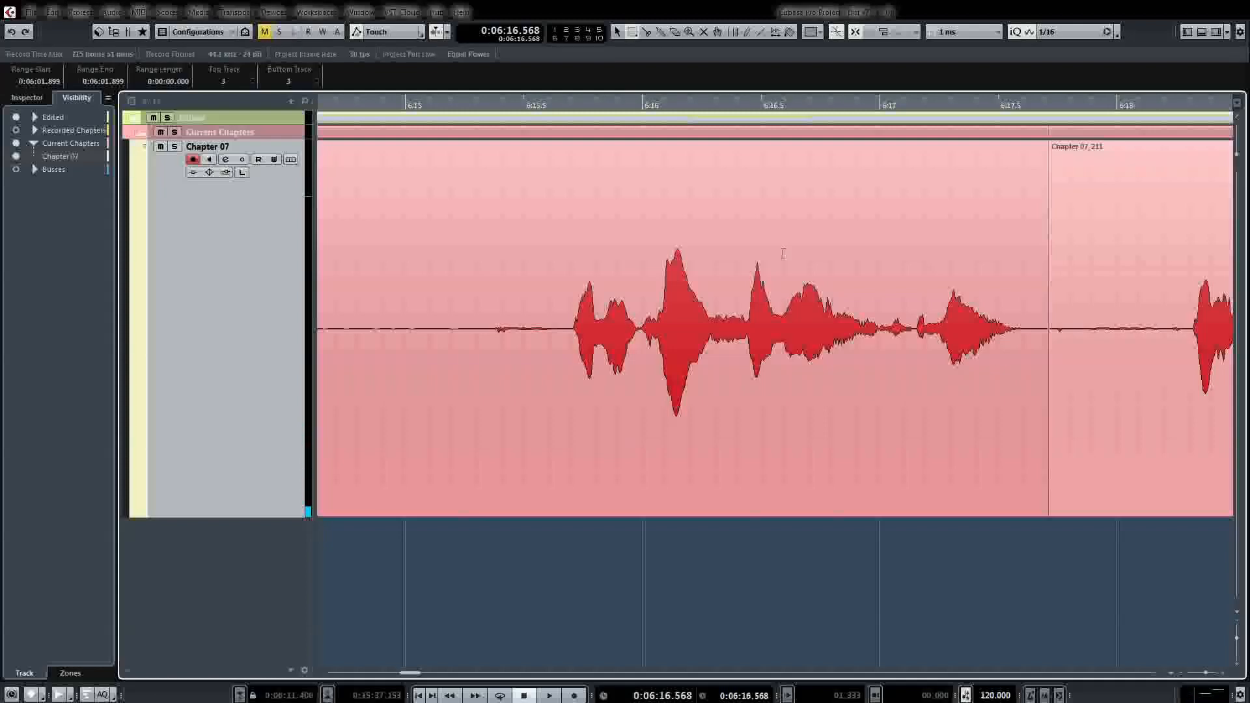
pyautogui.press('1')
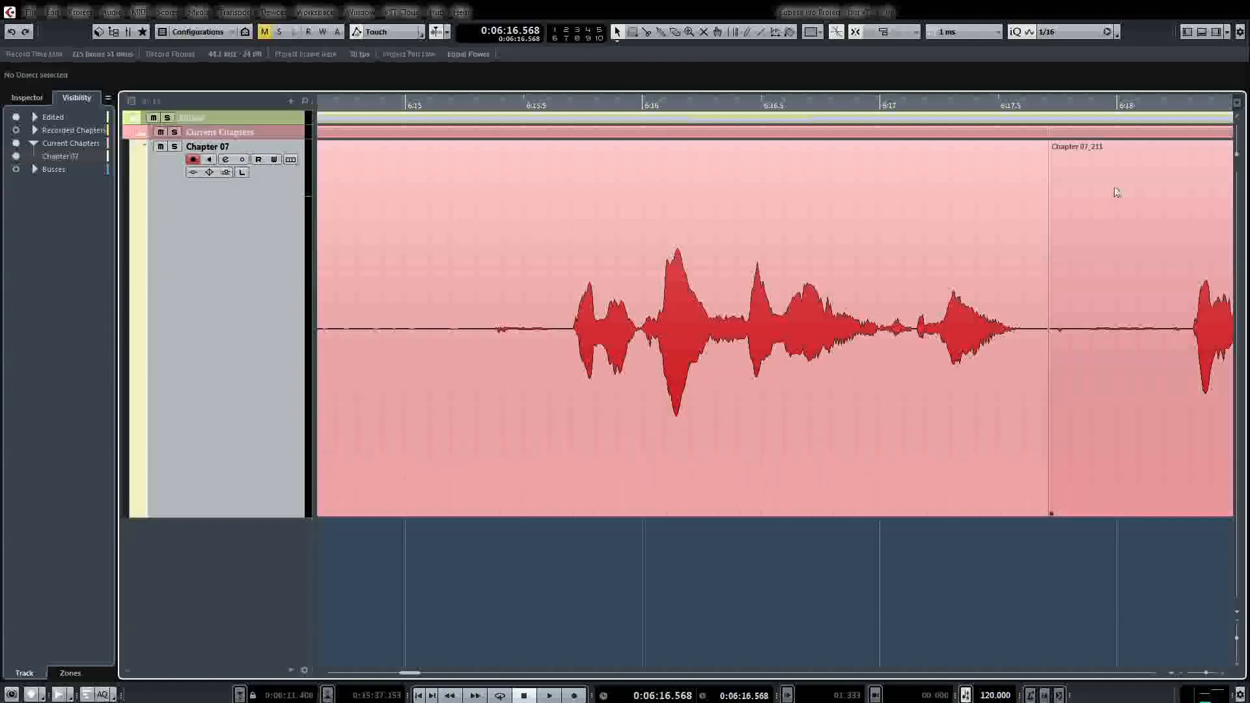
pyautogui.click(1108, 209)
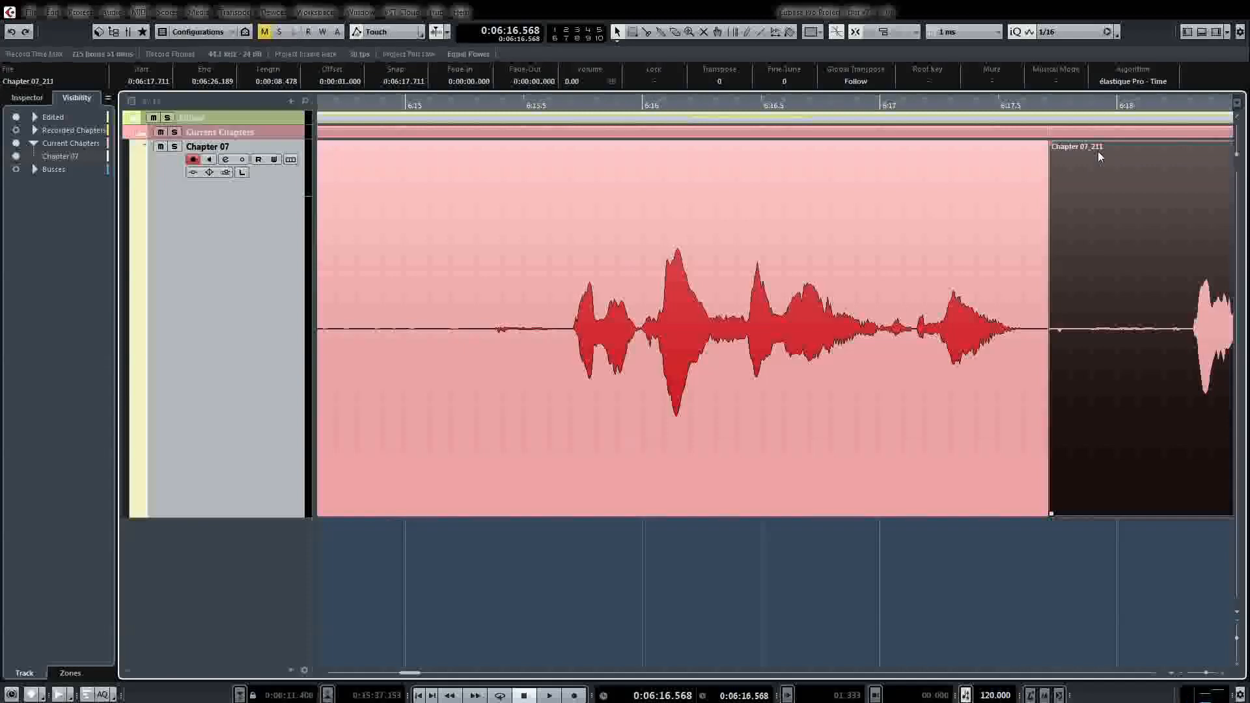
pyautogui.press('space')
pyautogui.press('space')
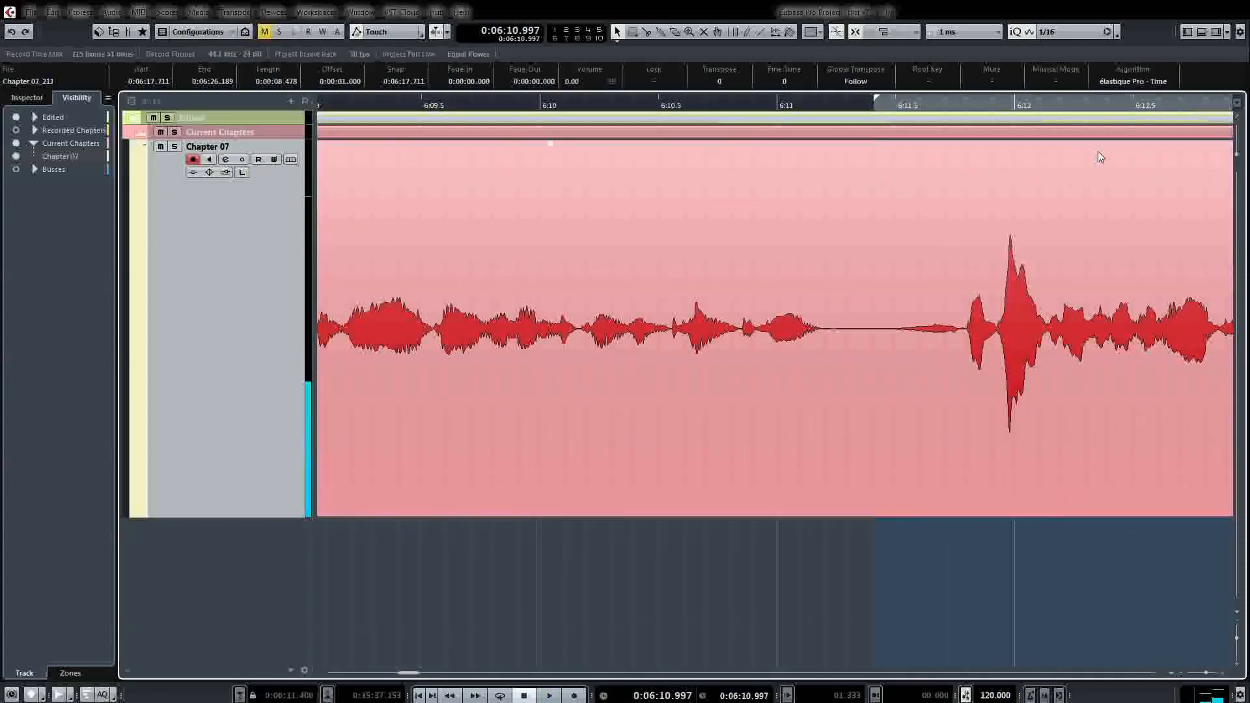
pyautogui.press('space')
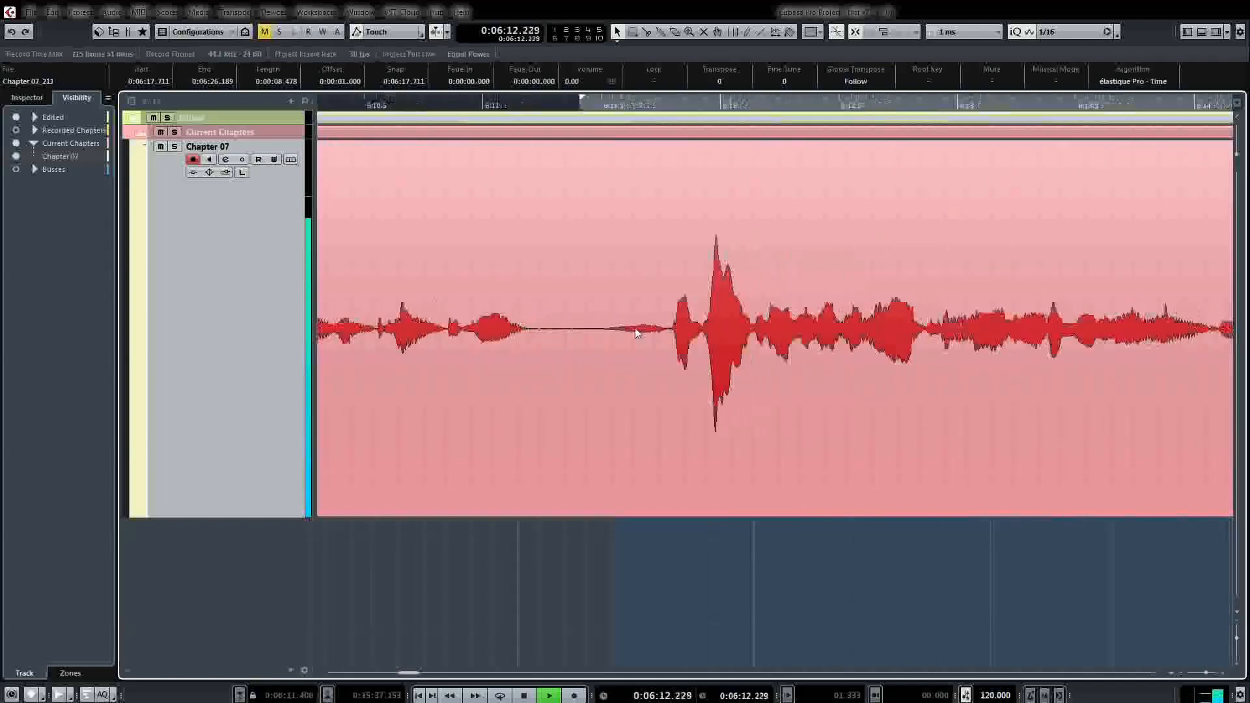
pyautogui.press('space')
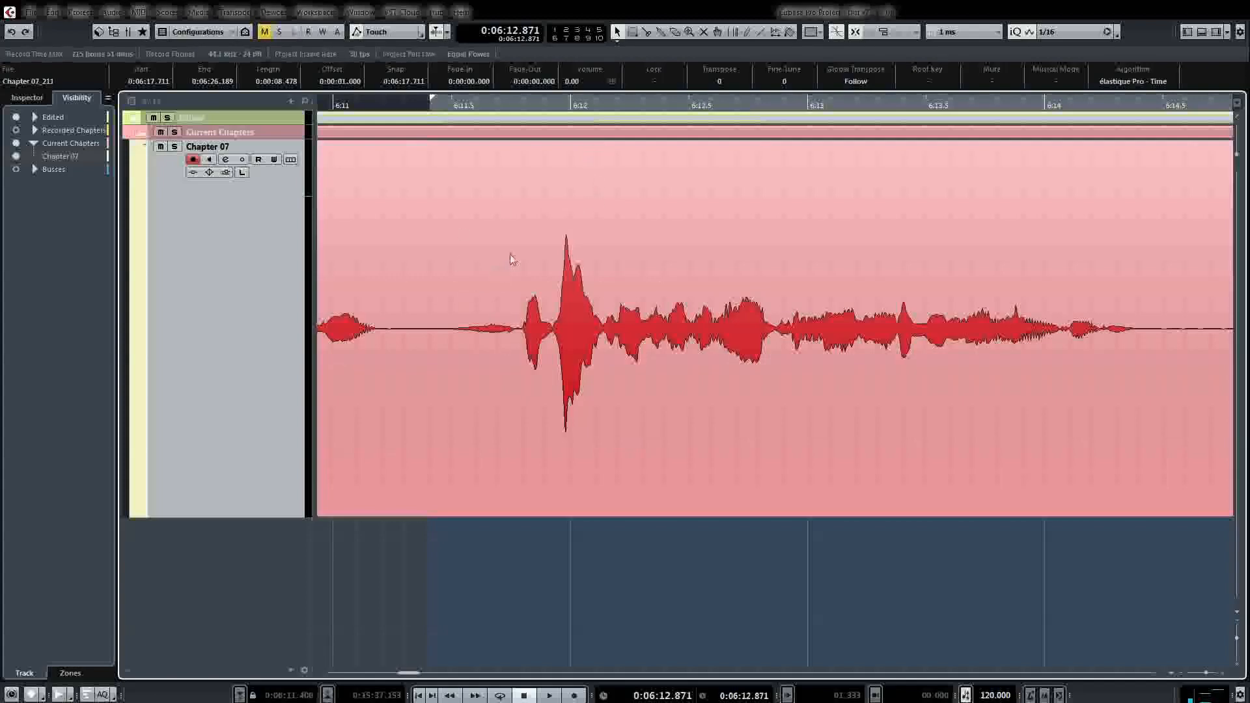
# Split out the breath from about 6:11.444 to 6:11.801 and lower that segment's volume to about -6.89 dB
pyautogui.press('2')
pyautogui.moveTo(443, 334); pyautogui.dragTo(523, 336)
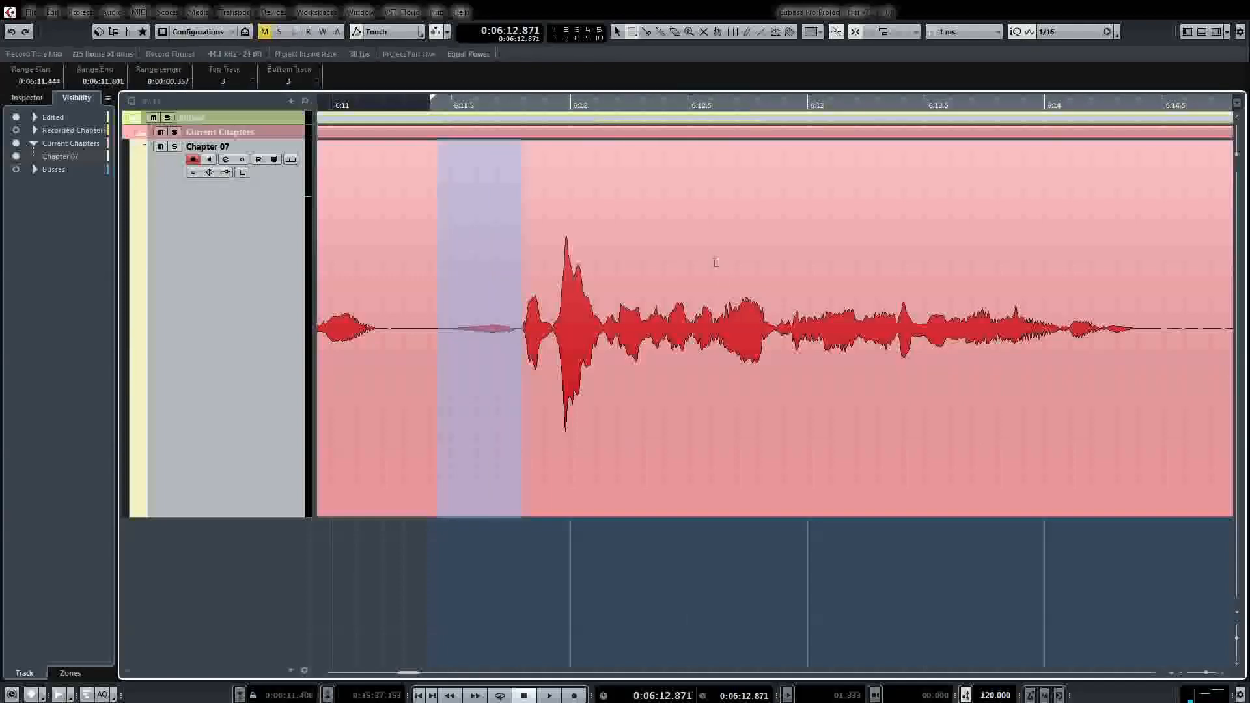
pyautogui.hotkey('shift', 'x')
pyautogui.press('1')
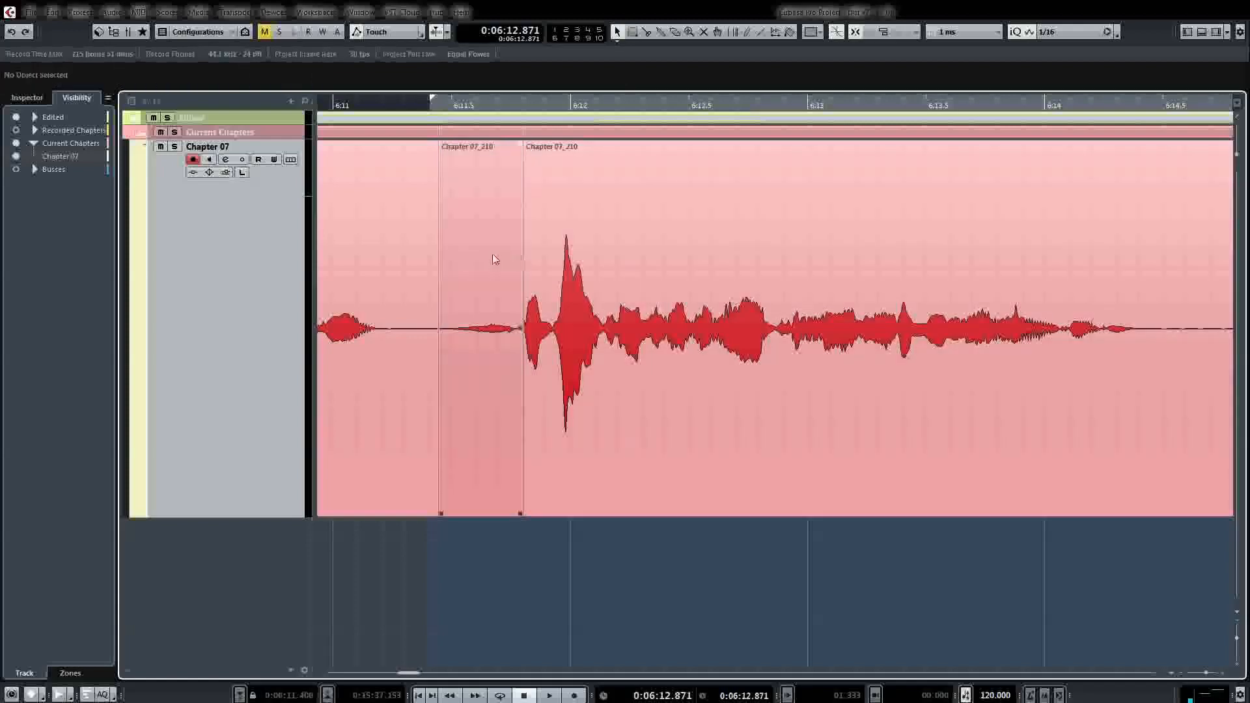
pyautogui.click(494, 260)
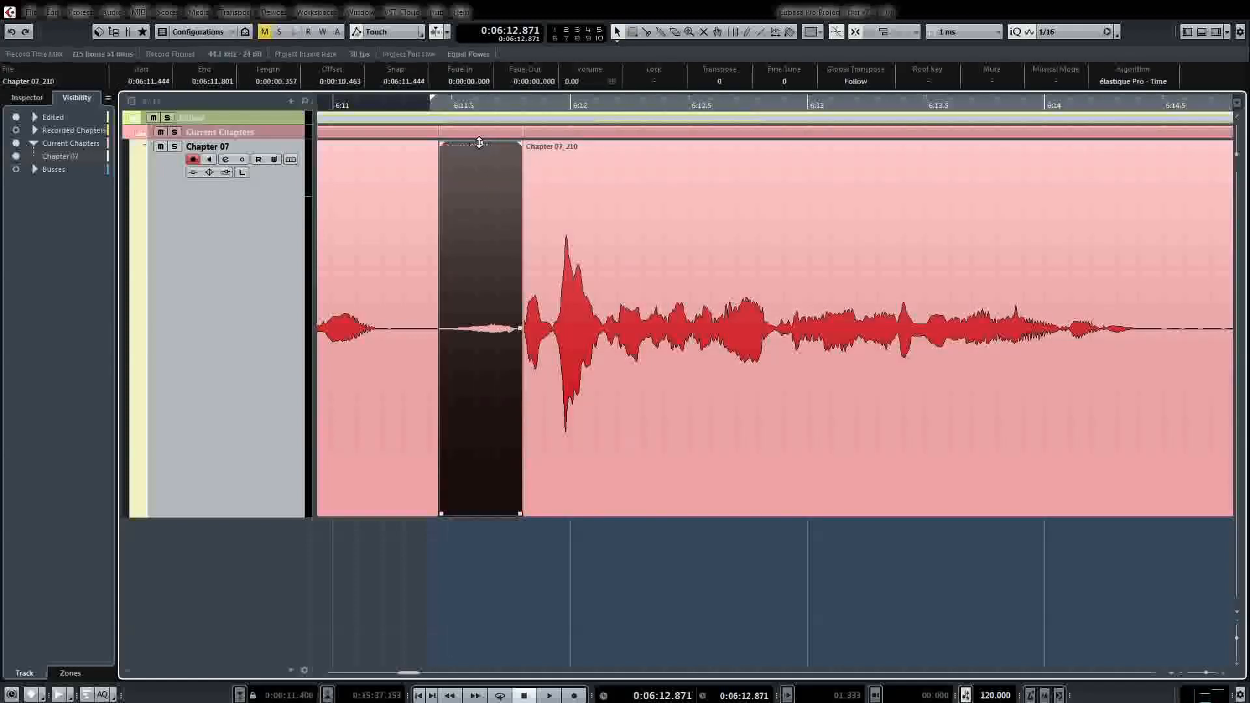
pyautogui.moveTo(480, 143); pyautogui.dragTo(479, 346)
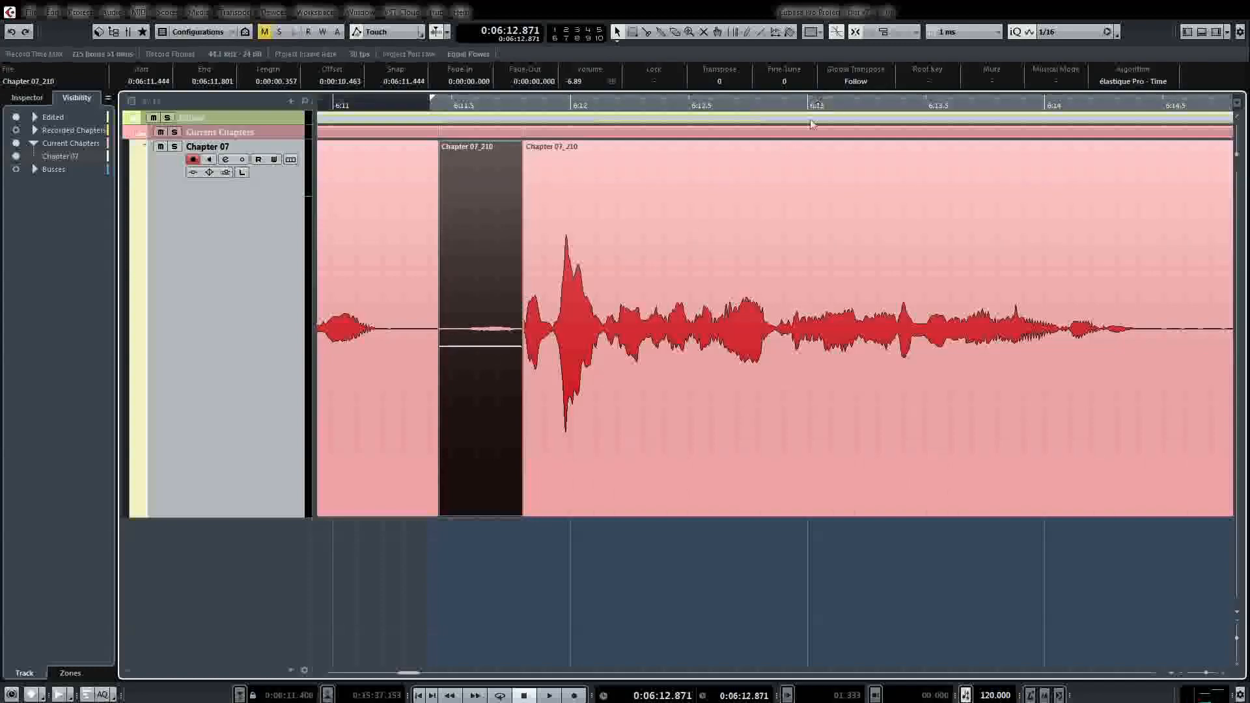
# Play back the lowered breath in context and undo its volume change and split
pyautogui.press('space')
pyautogui.press('KP_Subtract')
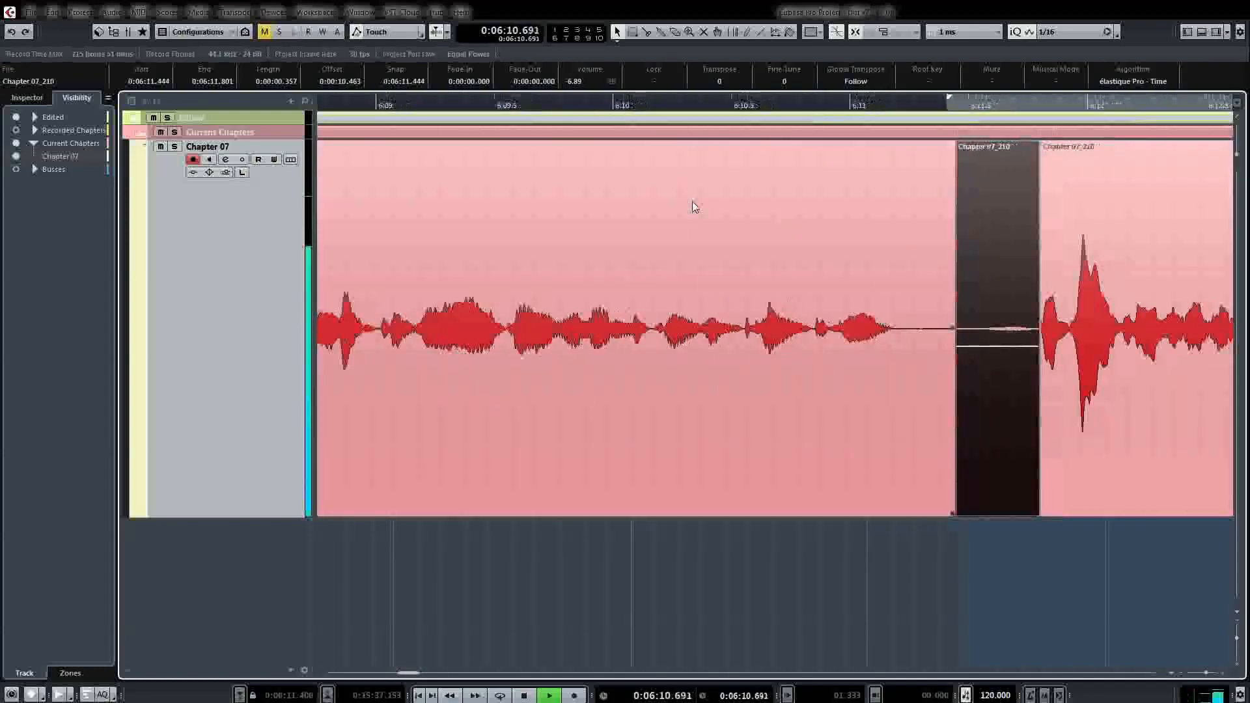
pyautogui.press('space')
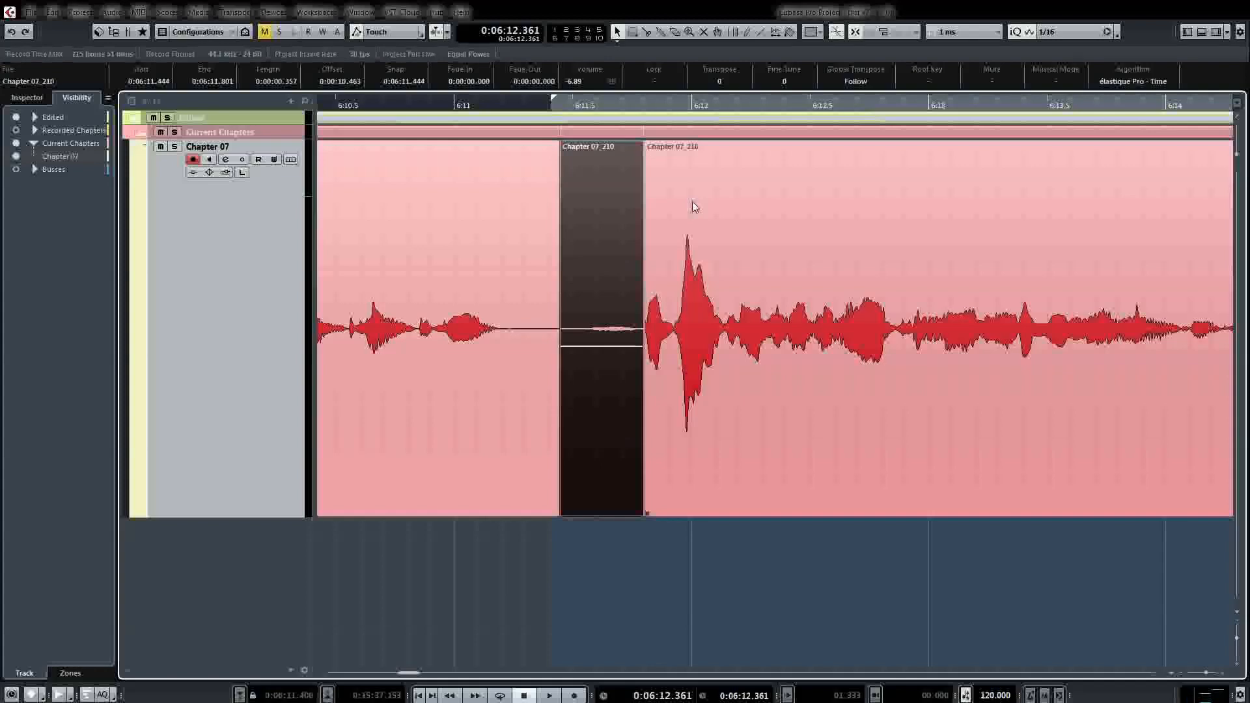
pyautogui.hotkey('ctrl', 'z')
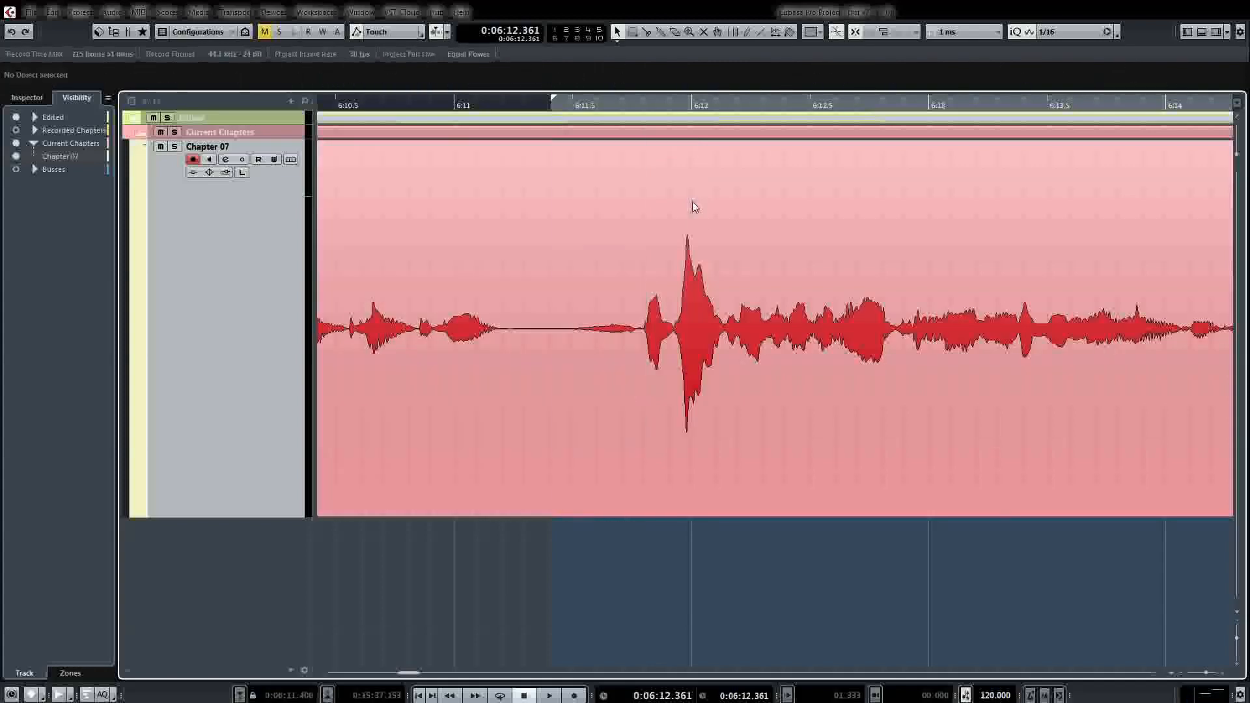
# Reselect the breath range before 6:12, split it out at reduced volume and play back the result
pyautogui.press('2')
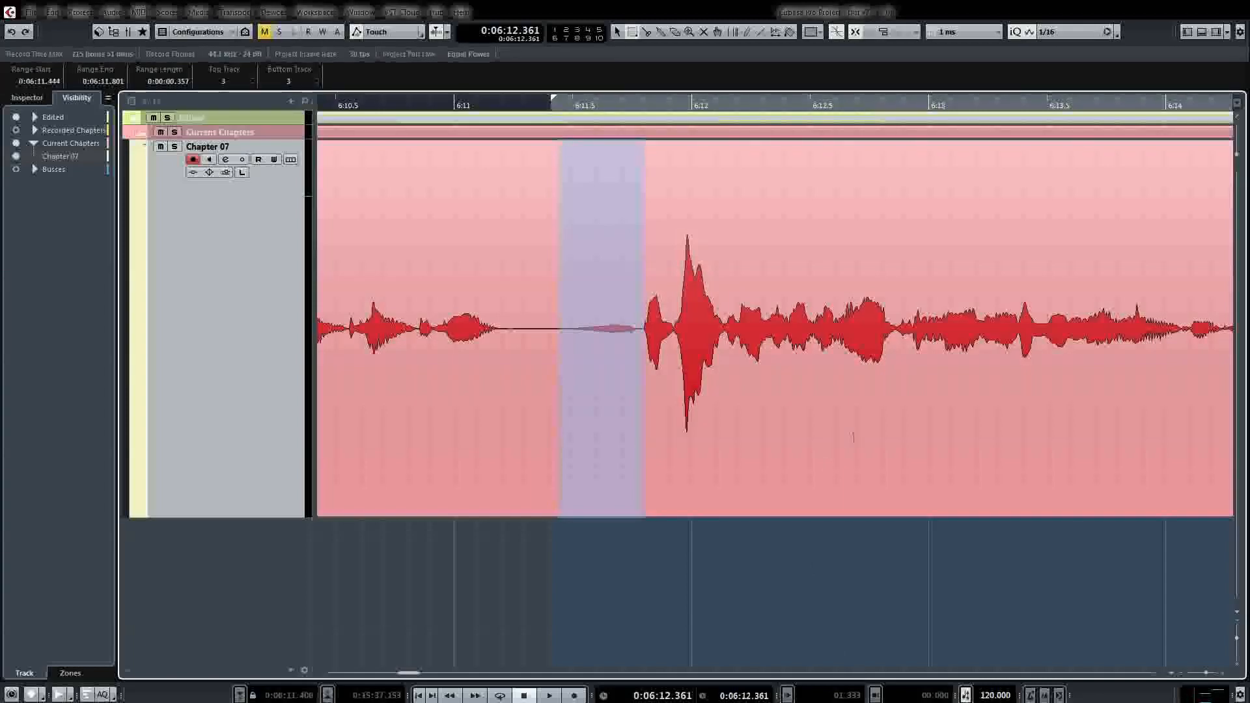
pyautogui.press('space')
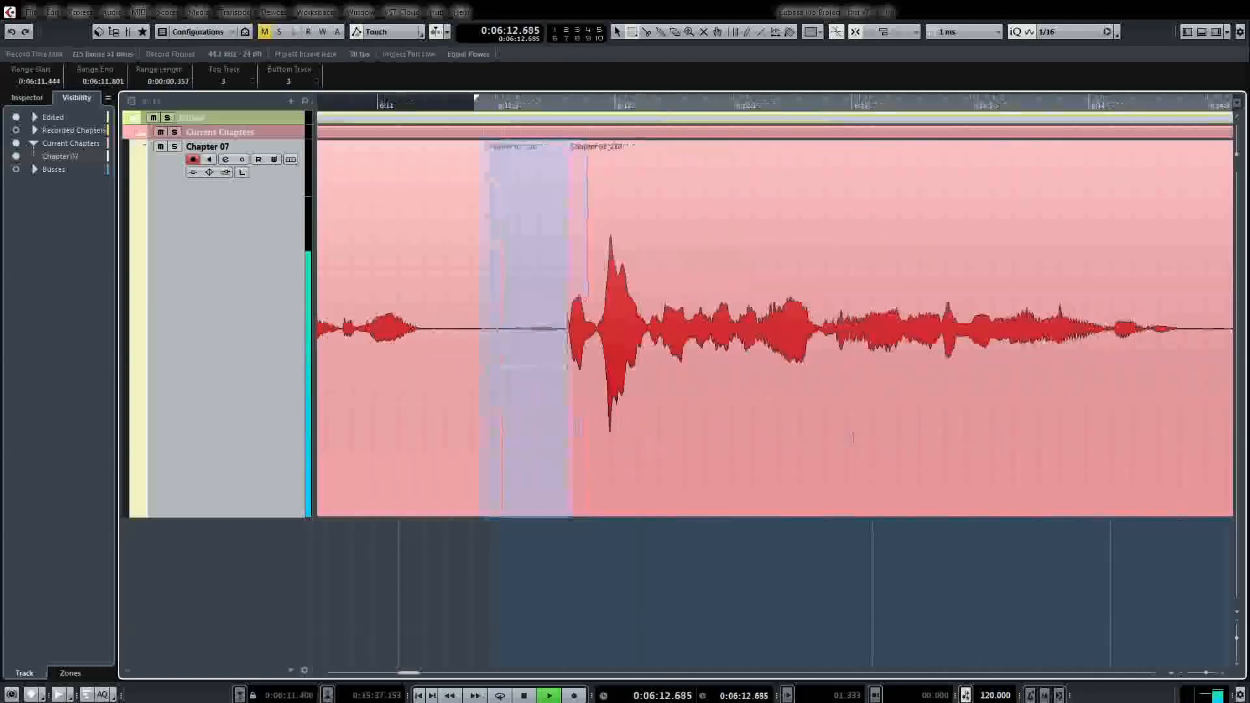
pyautogui.press('space')
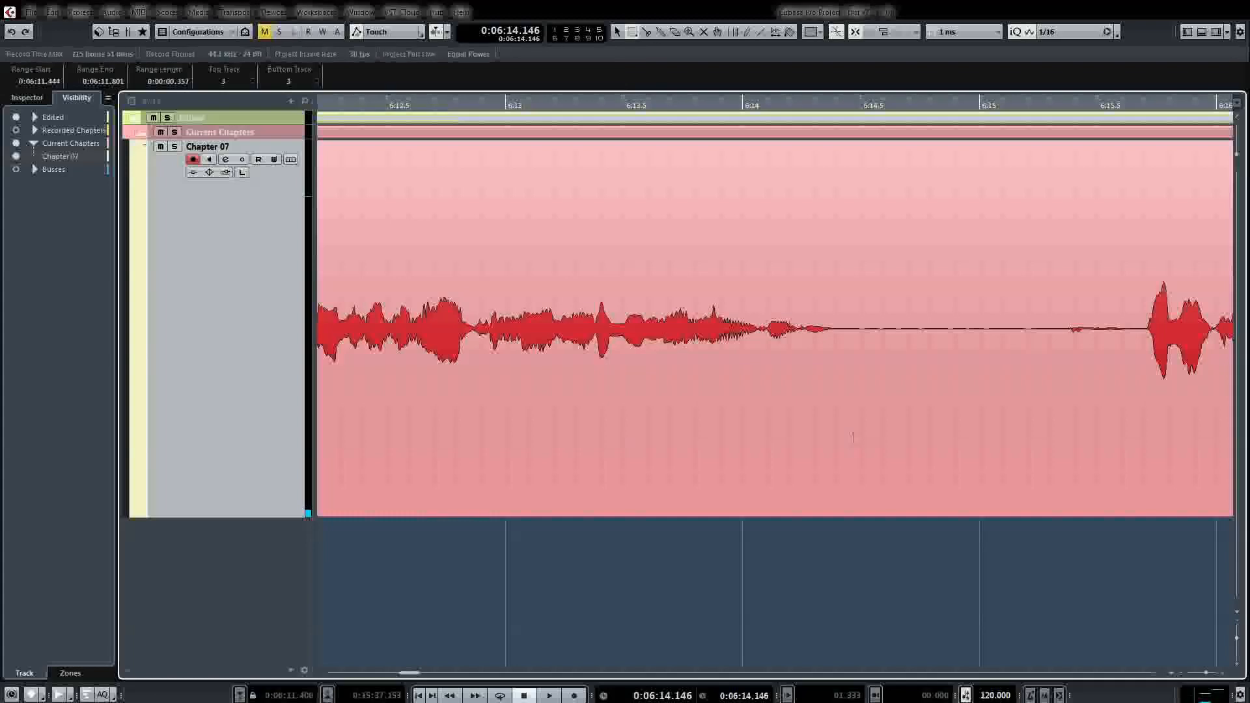
# Delete the pause and breath from about 6:14.505 to 6:15.666 and play back across the gap
pyautogui.press('KP_Subtract')
pyautogui.press('space')
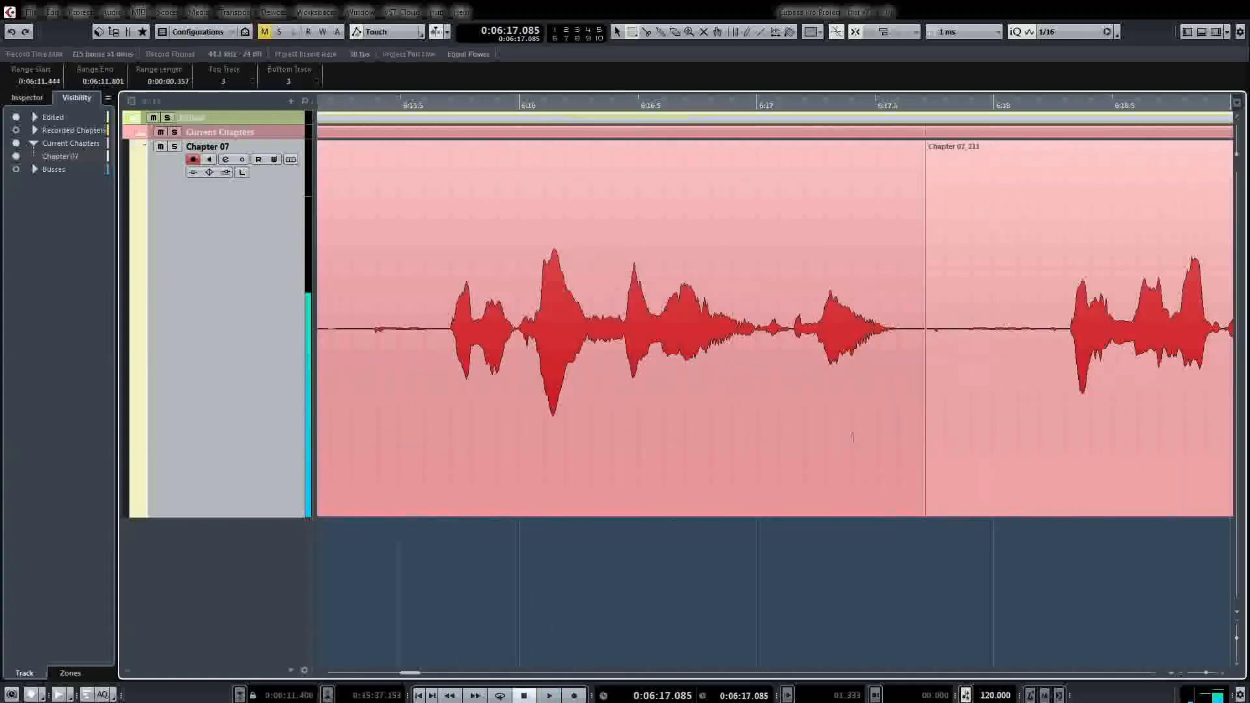
pyautogui.press('KP_Subtract')
pyautogui.press('space')
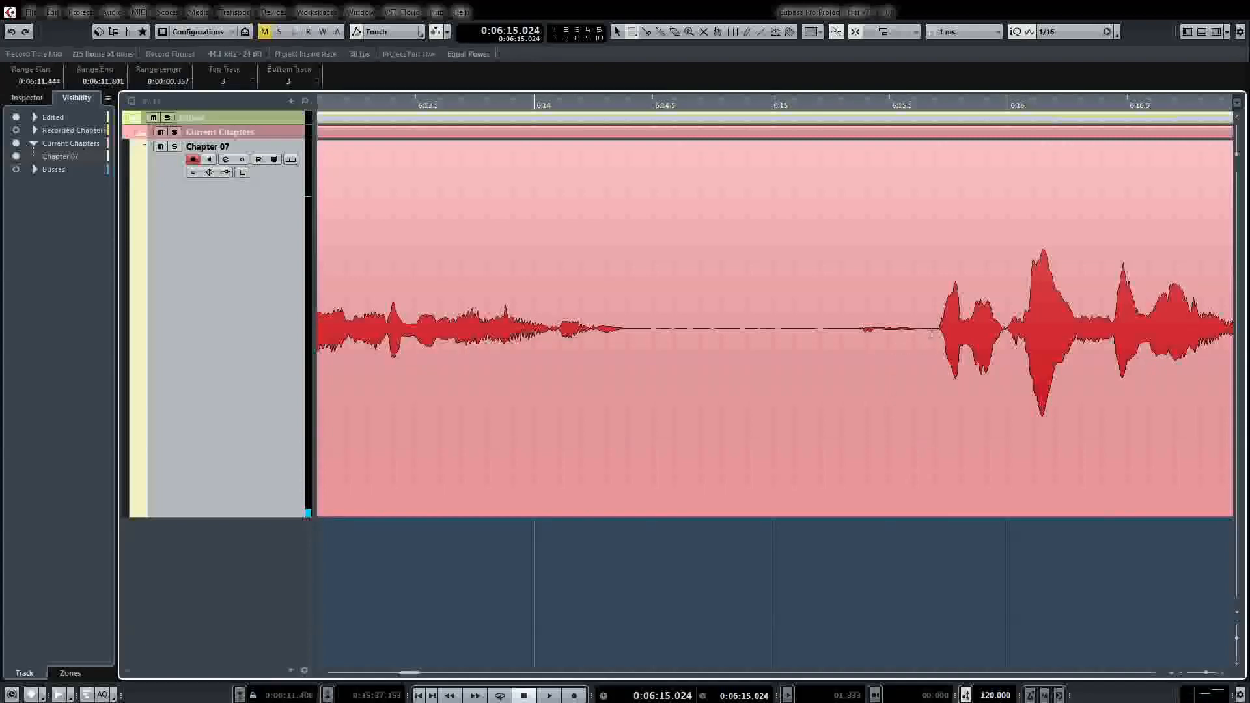
pyautogui.moveTo(927, 332); pyautogui.dragTo(654, 351)
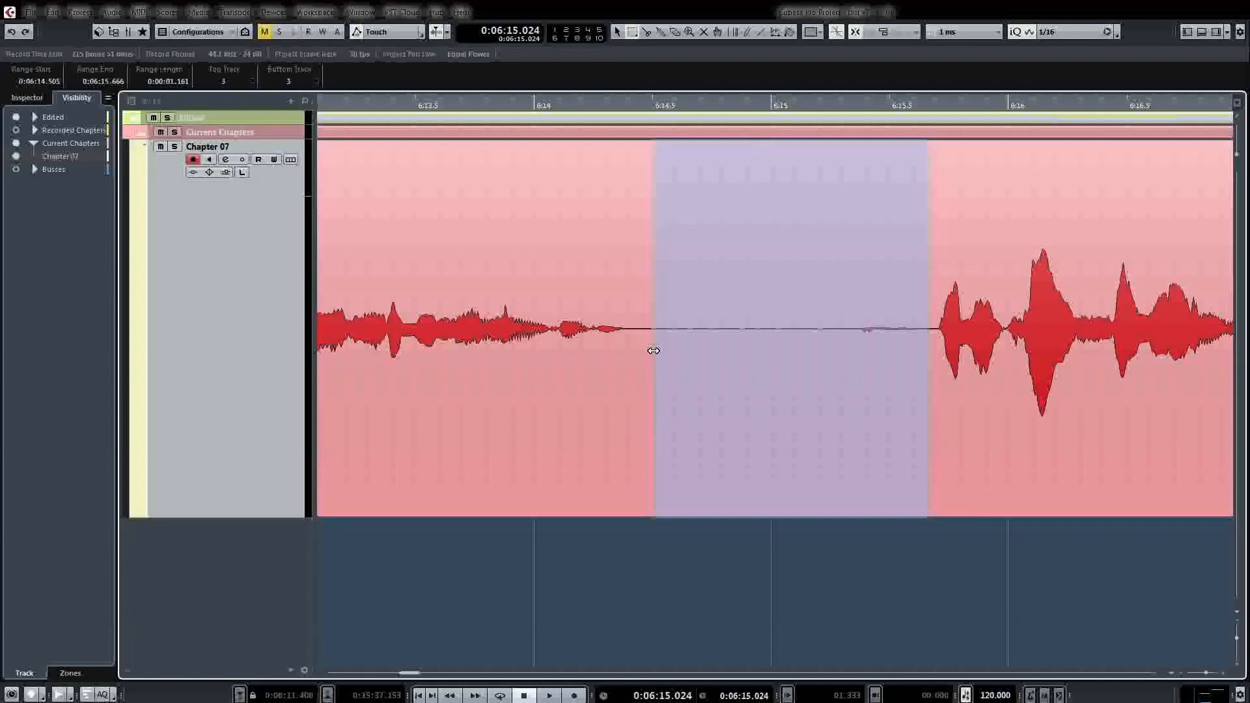
pyautogui.press('Delete')
pyautogui.press('space')
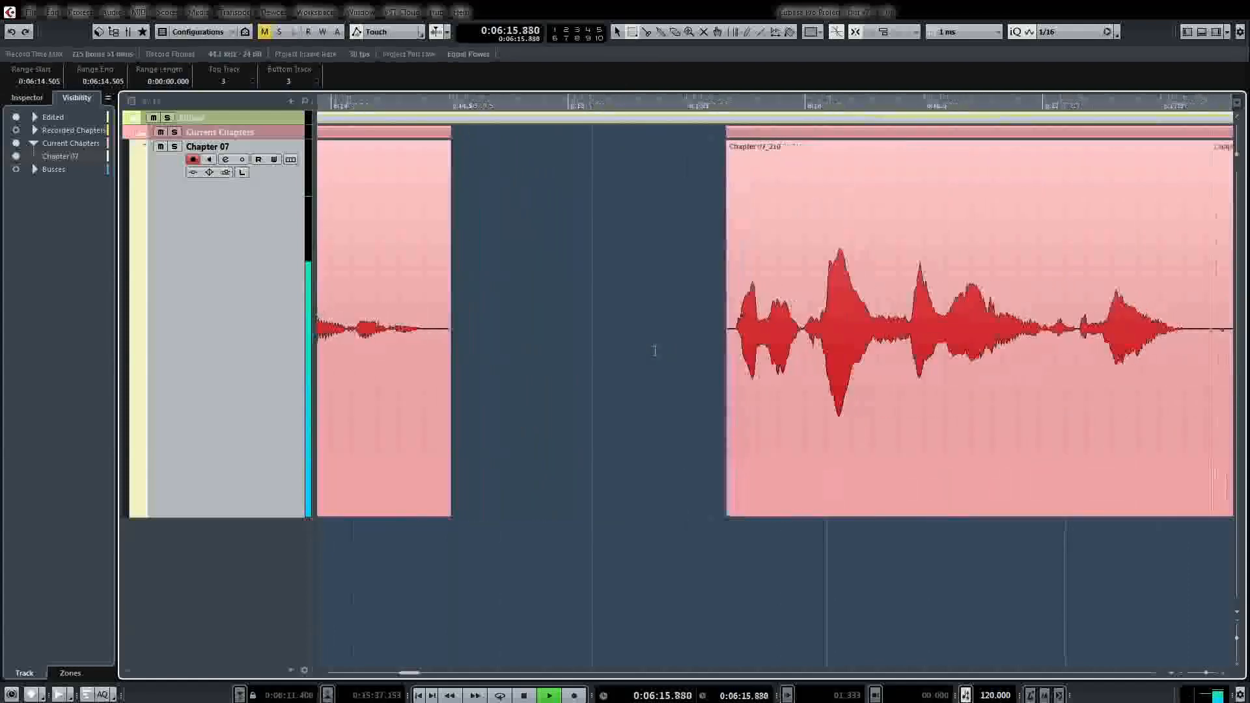
pyautogui.press('space')
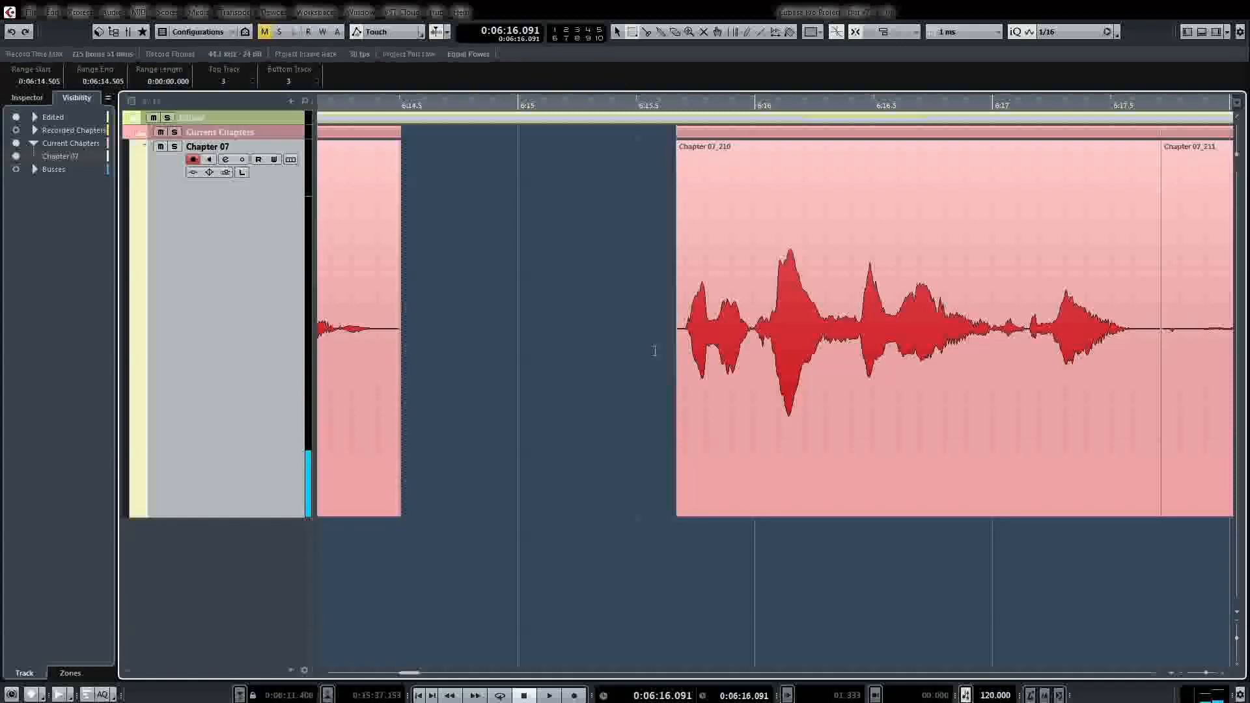
# Shorten the gap by moving the following events earlier, starting at about 6:14.852, and play back the tightened passage
pyautogui.moveTo(513, 365); pyautogui.dragTo(682, 371)
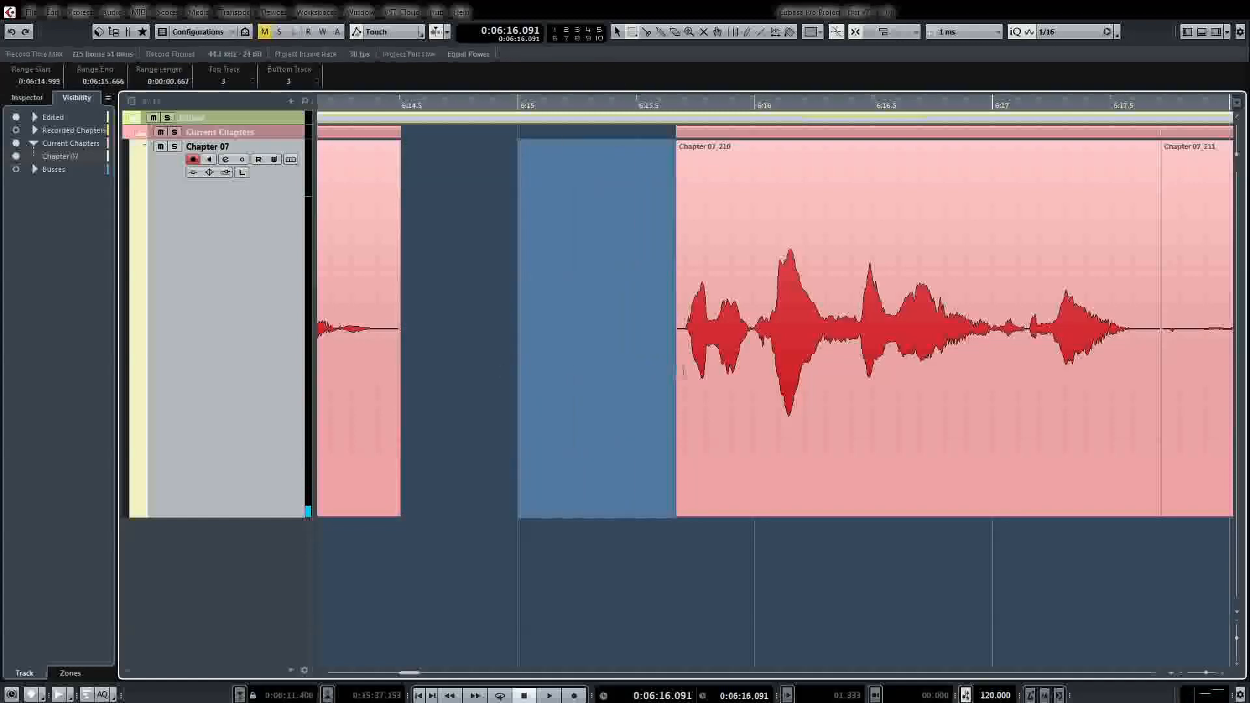
pyautogui.click(613, 412)
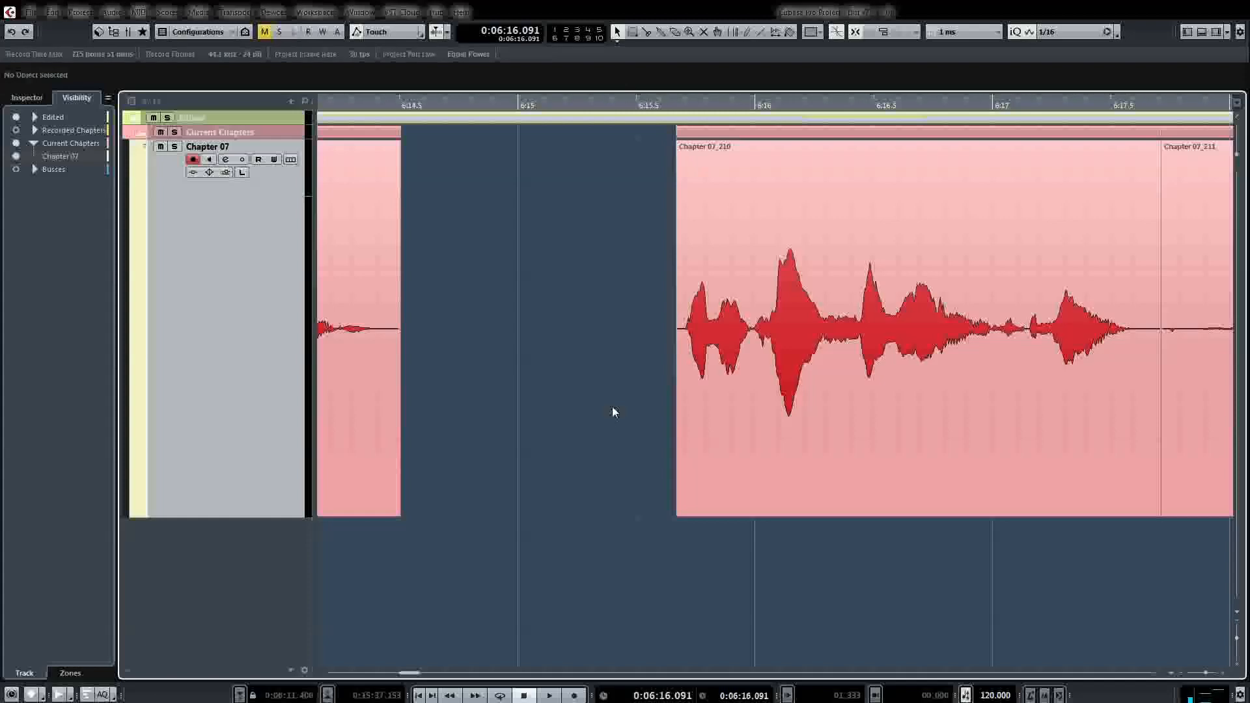
pyautogui.press('space')
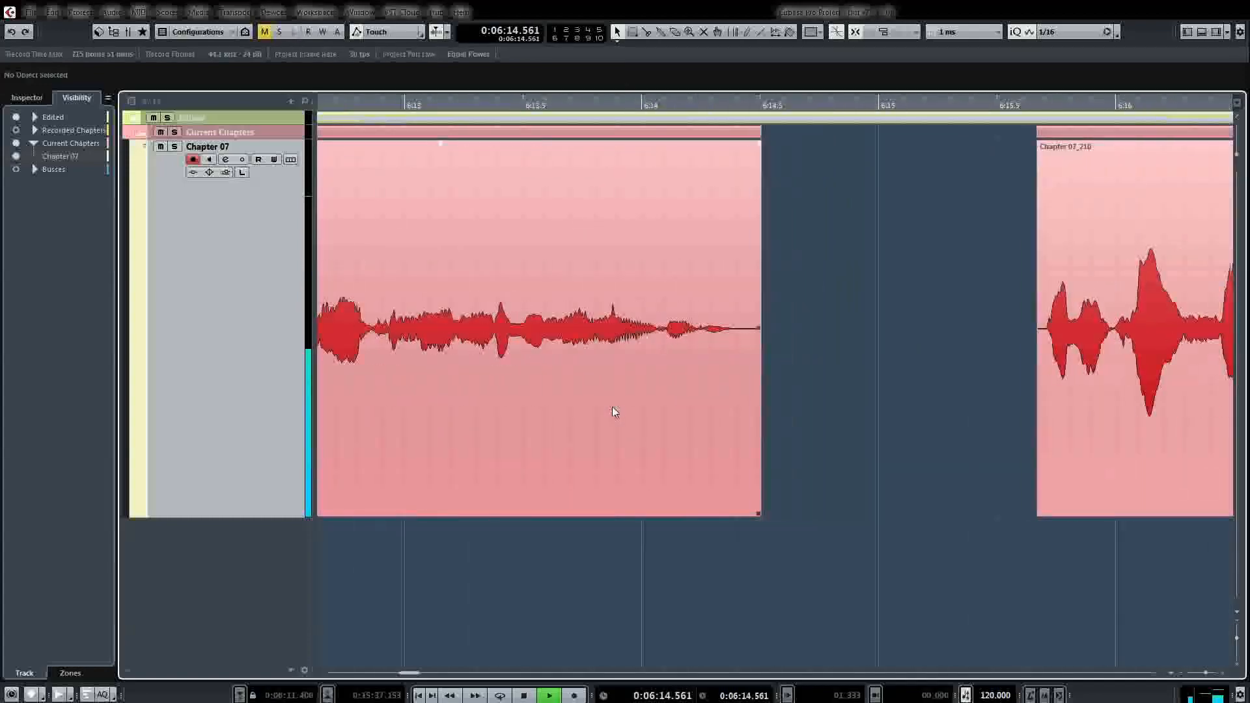
pyautogui.press('space')
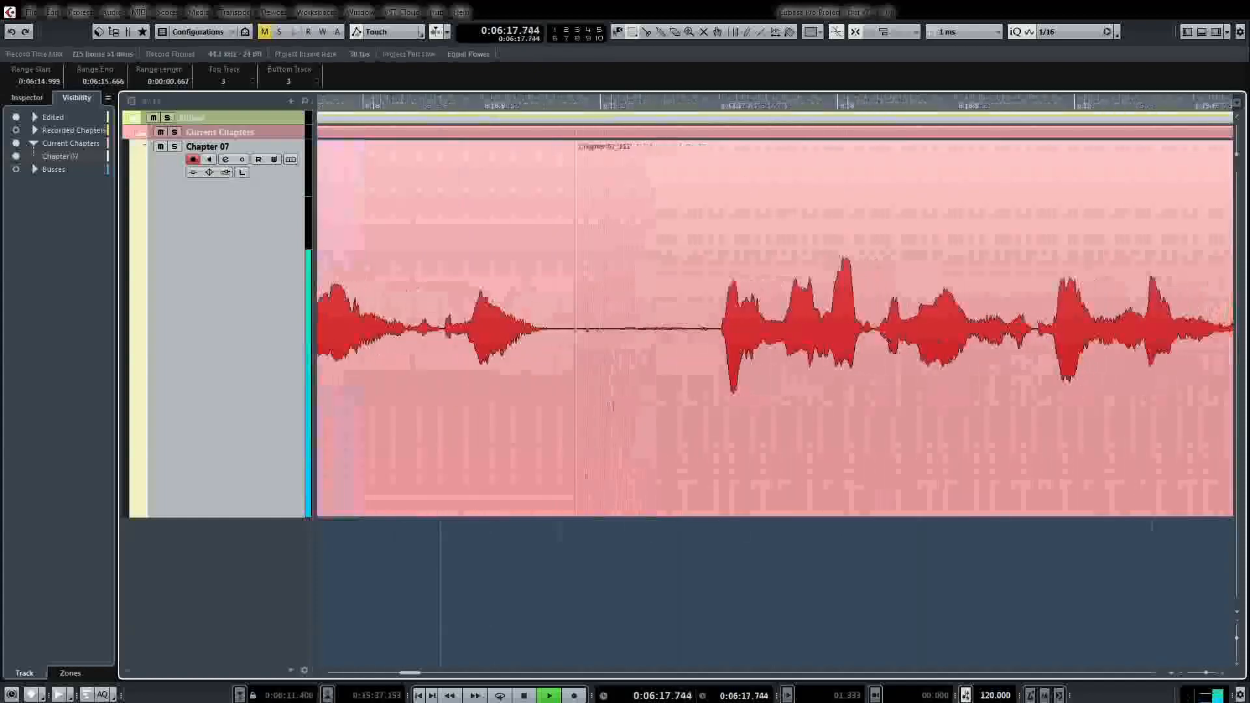
pyautogui.press('space')
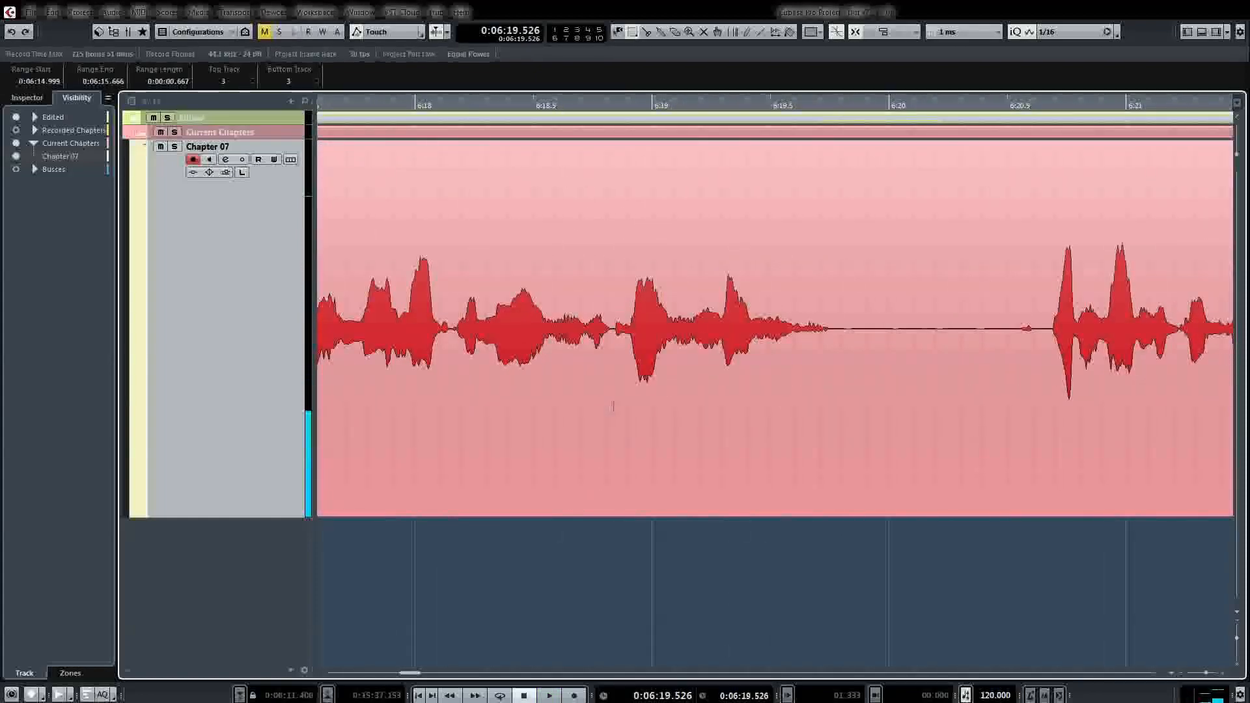
pyautogui.press('KP_Subtract')
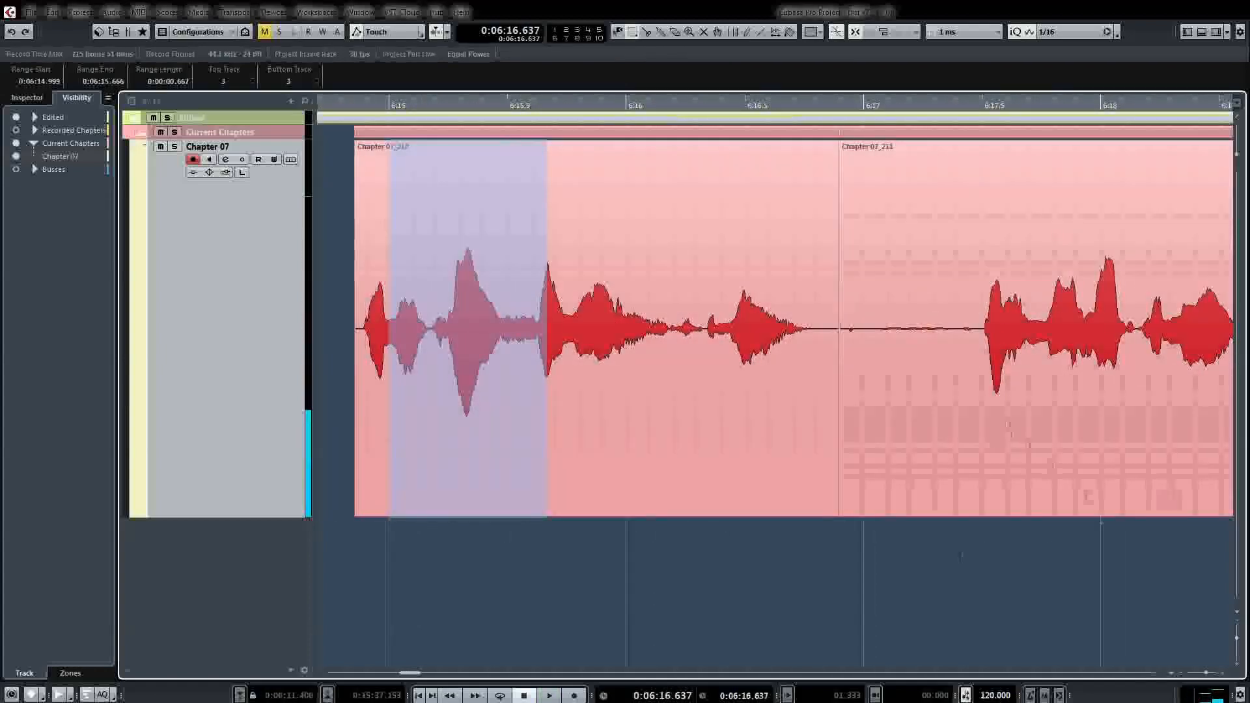
# Trim the start of the Chapter 07_211 event to about 6:17.443, cutting off the breath before its first word
pyautogui.press('1')
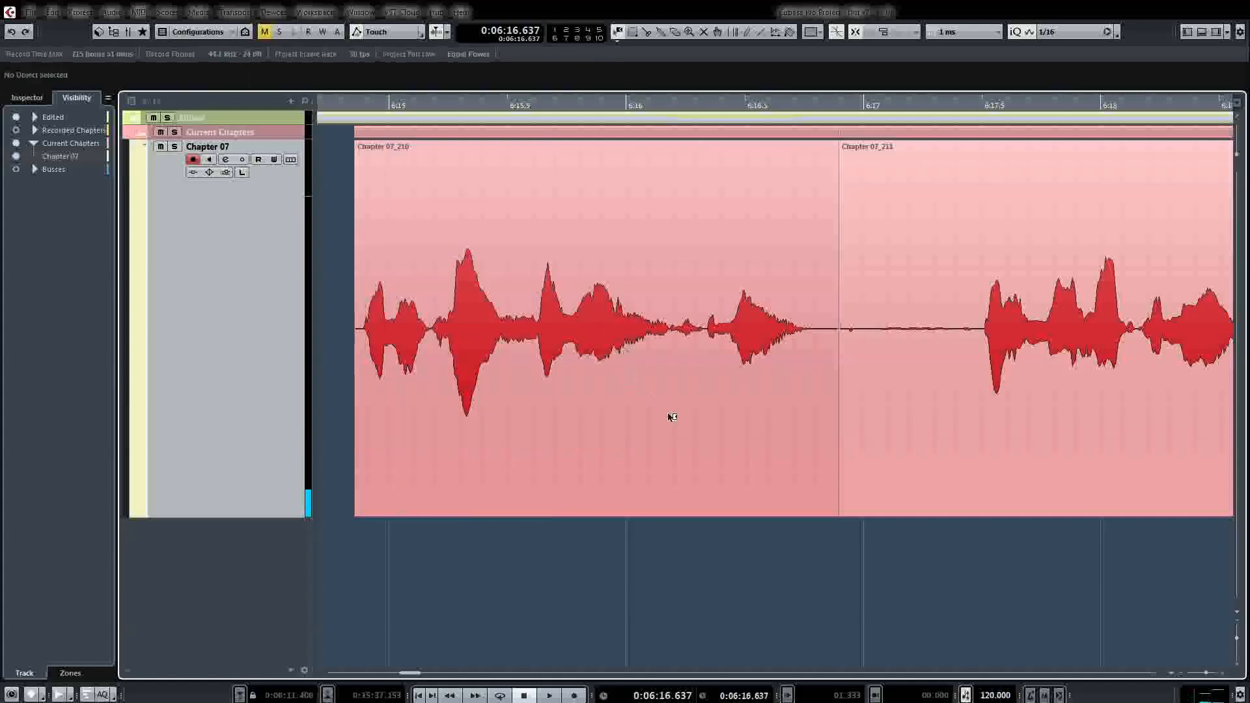
pyautogui.click(696, 470)
pyautogui.press('1')
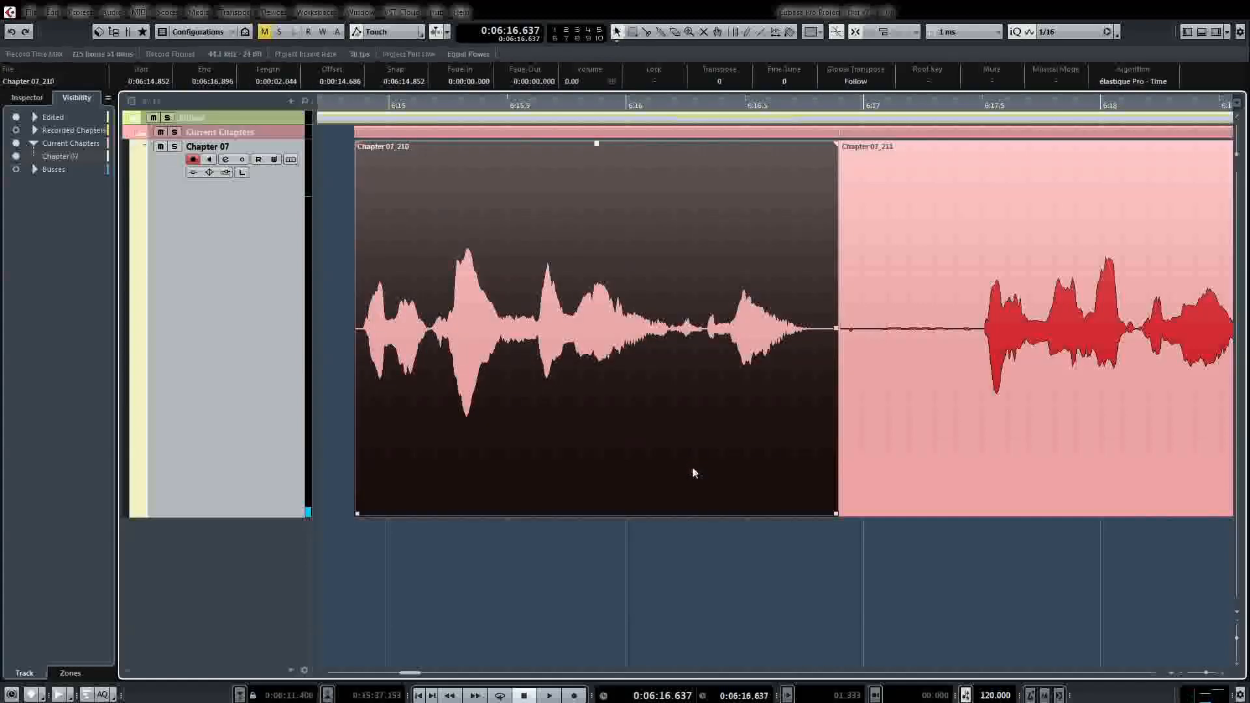
pyautogui.click(884, 428)
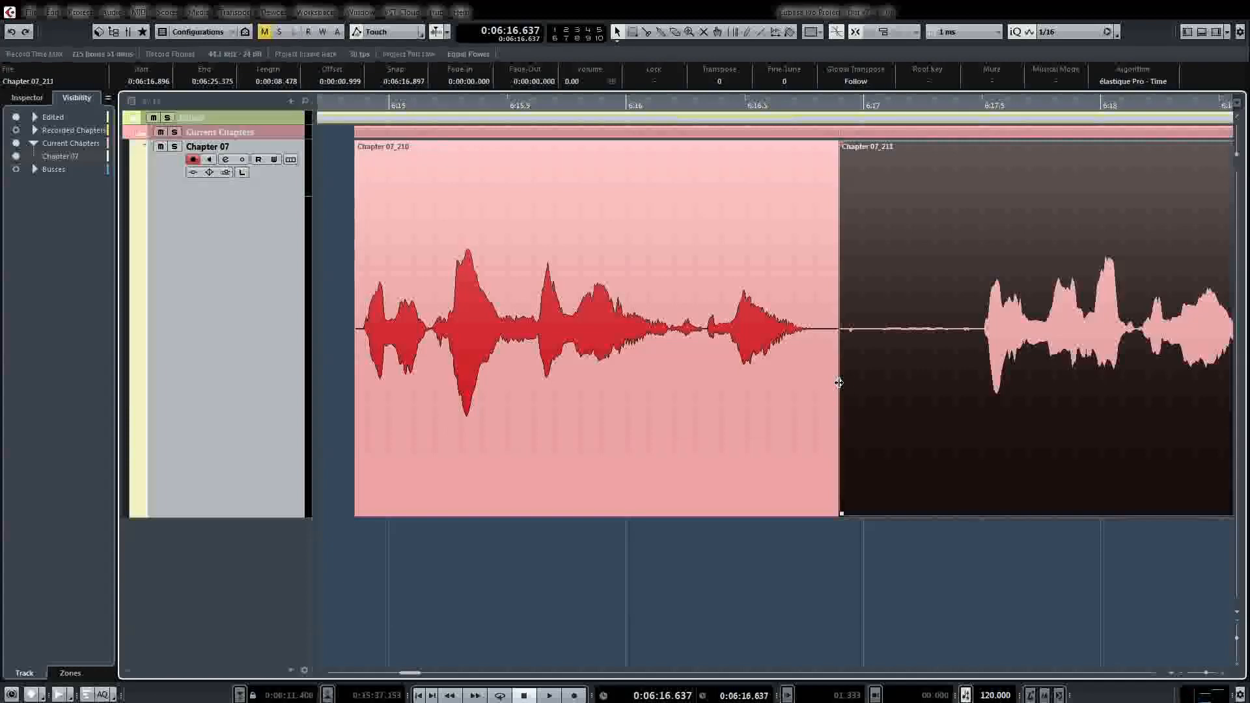
pyautogui.moveTo(840, 383); pyautogui.dragTo(976, 380)
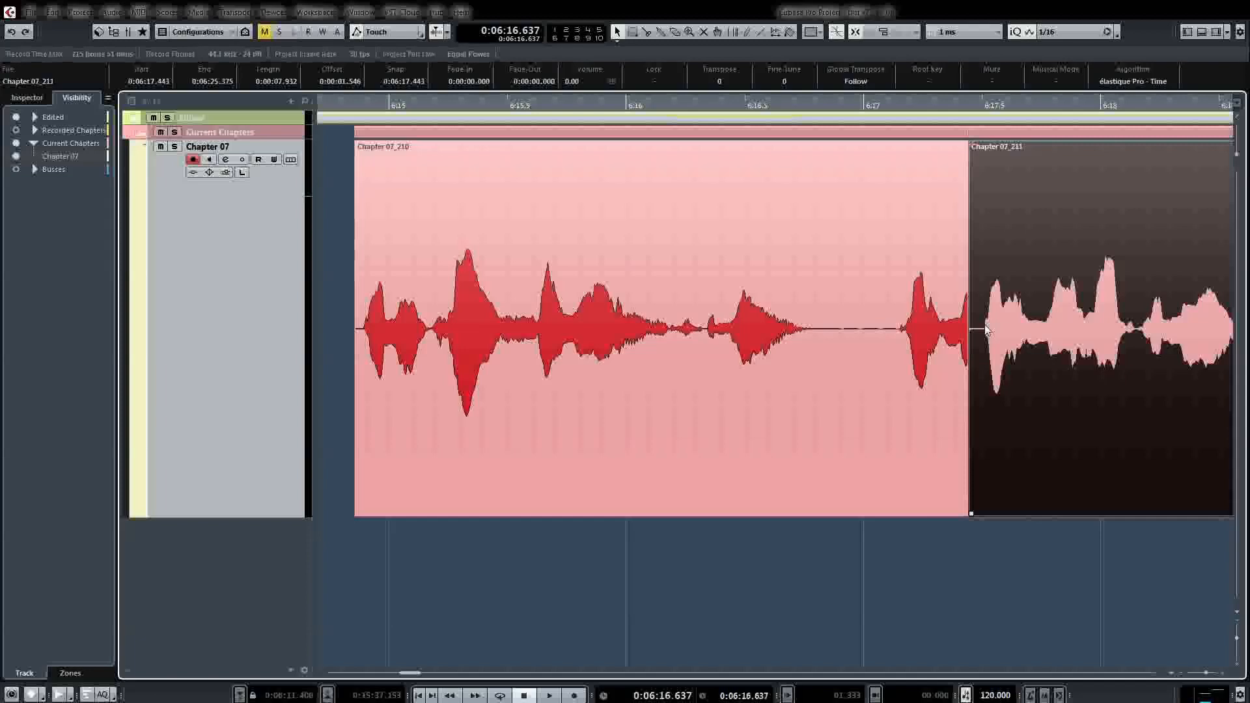
# Delete the time range from 6:17.143 to 6:17.512 across the start of Chapter 07_211, closing the gap, and play back the join
pyautogui.press('2')
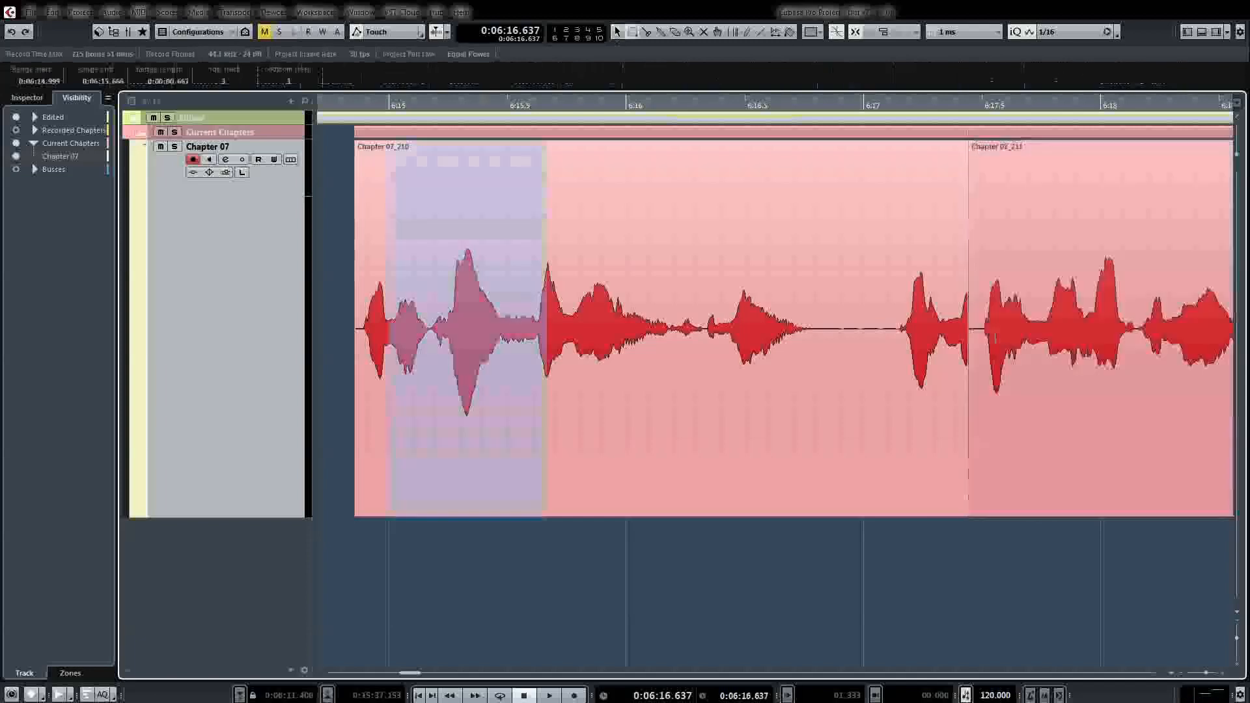
pyautogui.moveTo(984, 332); pyautogui.dragTo(896, 332)
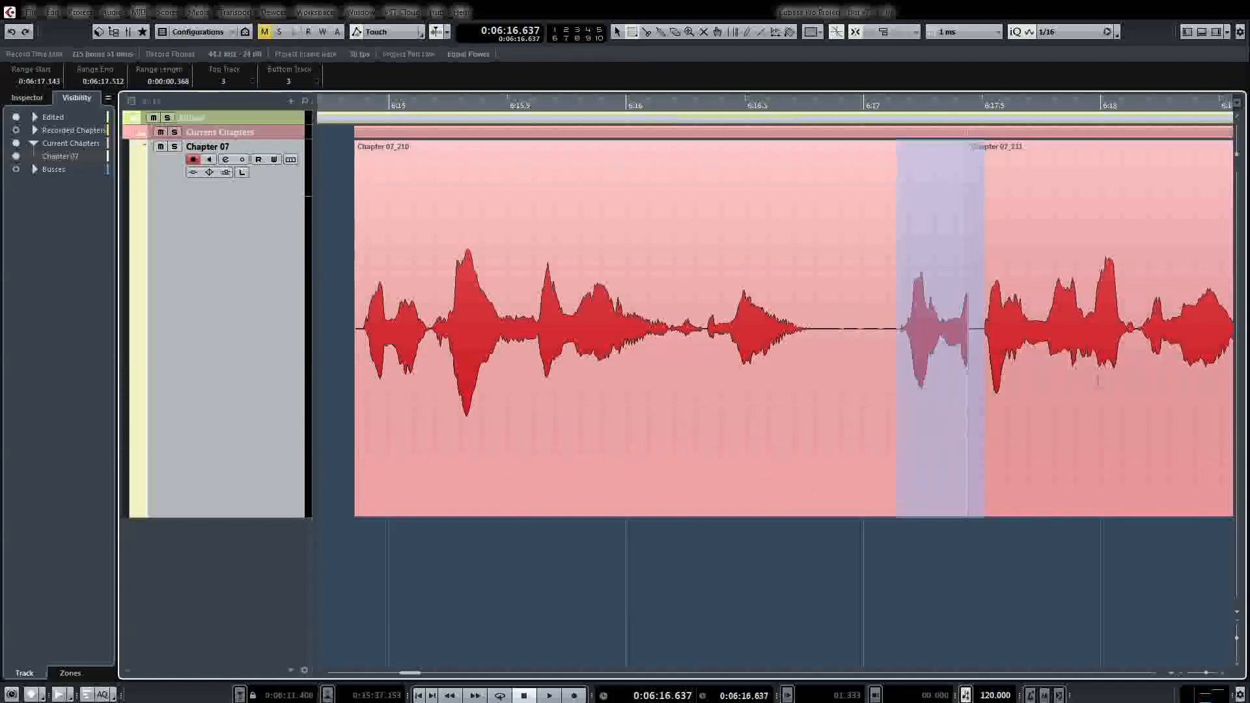
pyautogui.hotkey('shift', 'BackSpace')
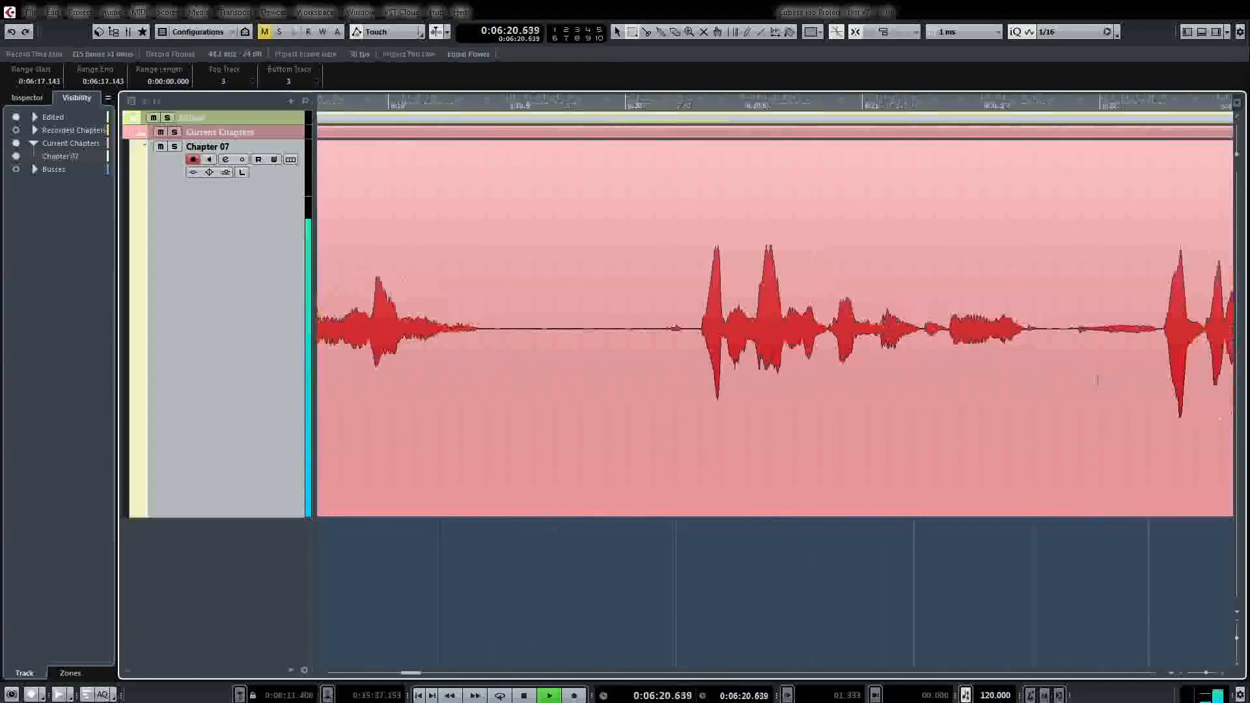
pyautogui.press('space')
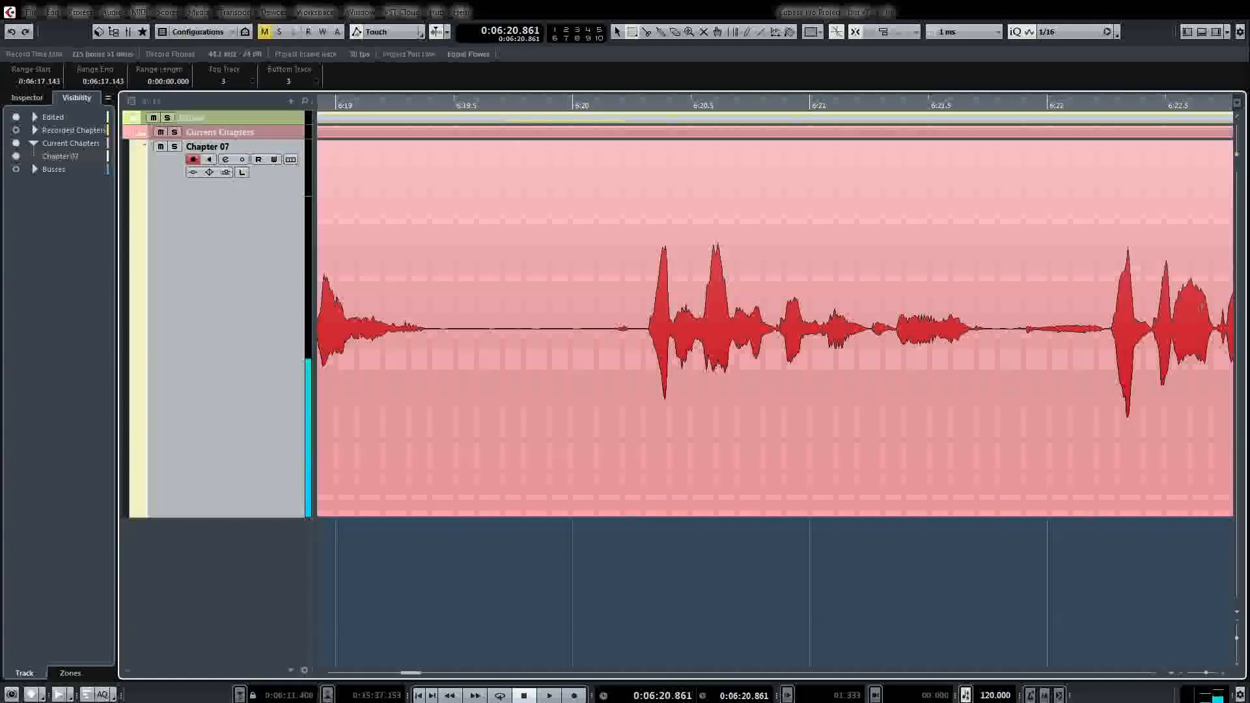
# Shorten the pause by deleting the time range from about 6:19.881 to 6:20.299, closing the gap, and play on past the edit
pyautogui.moveTo(644, 329); pyautogui.dragTo(549, 329)
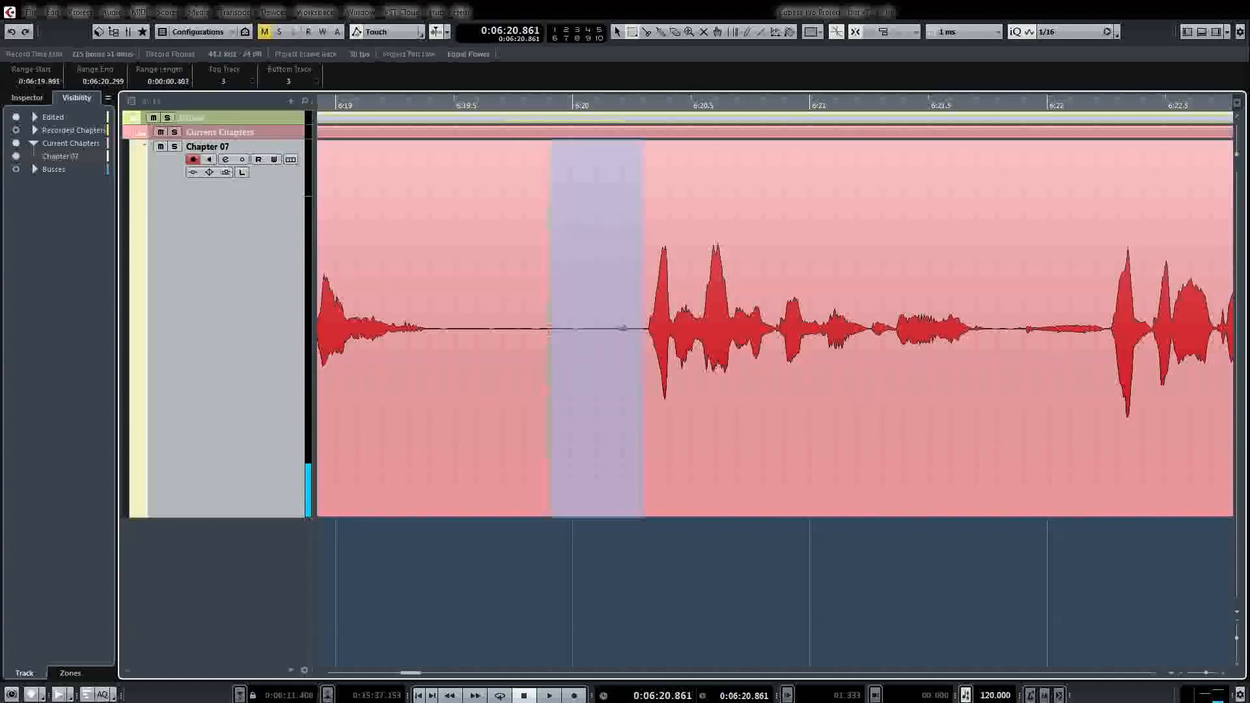
pyautogui.click(545, 329)
pyautogui.press('space')
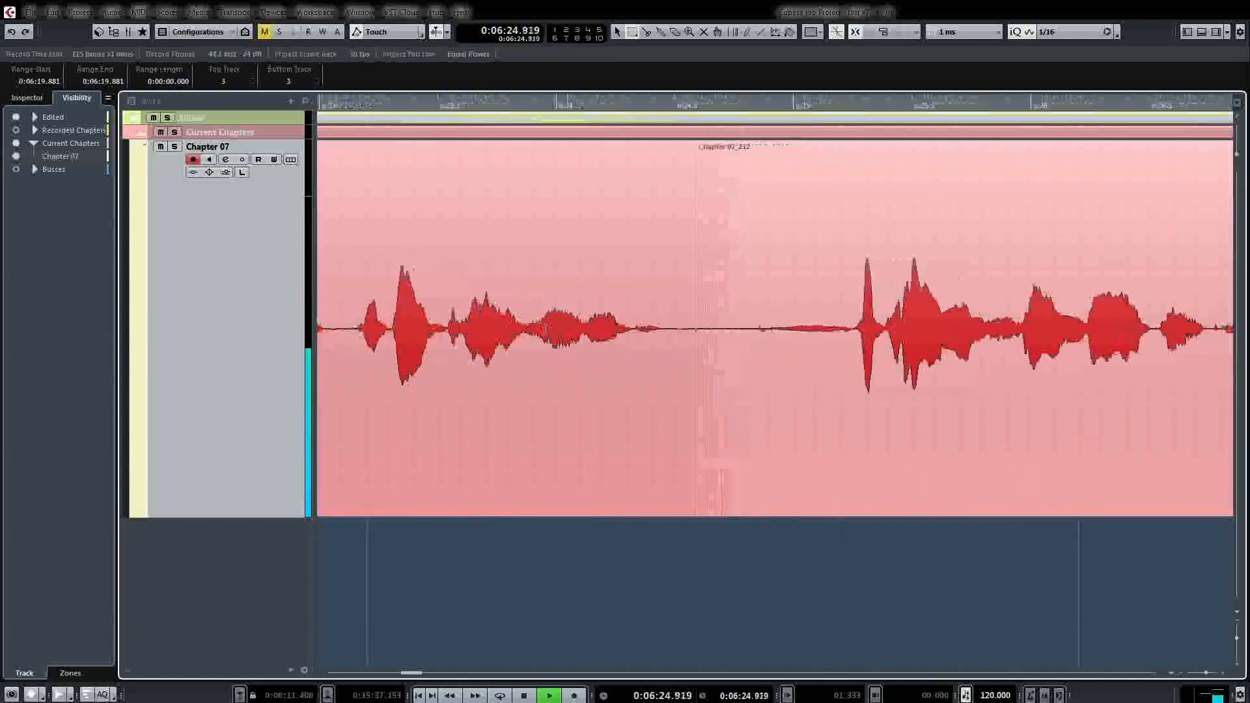
pyautogui.press('space')
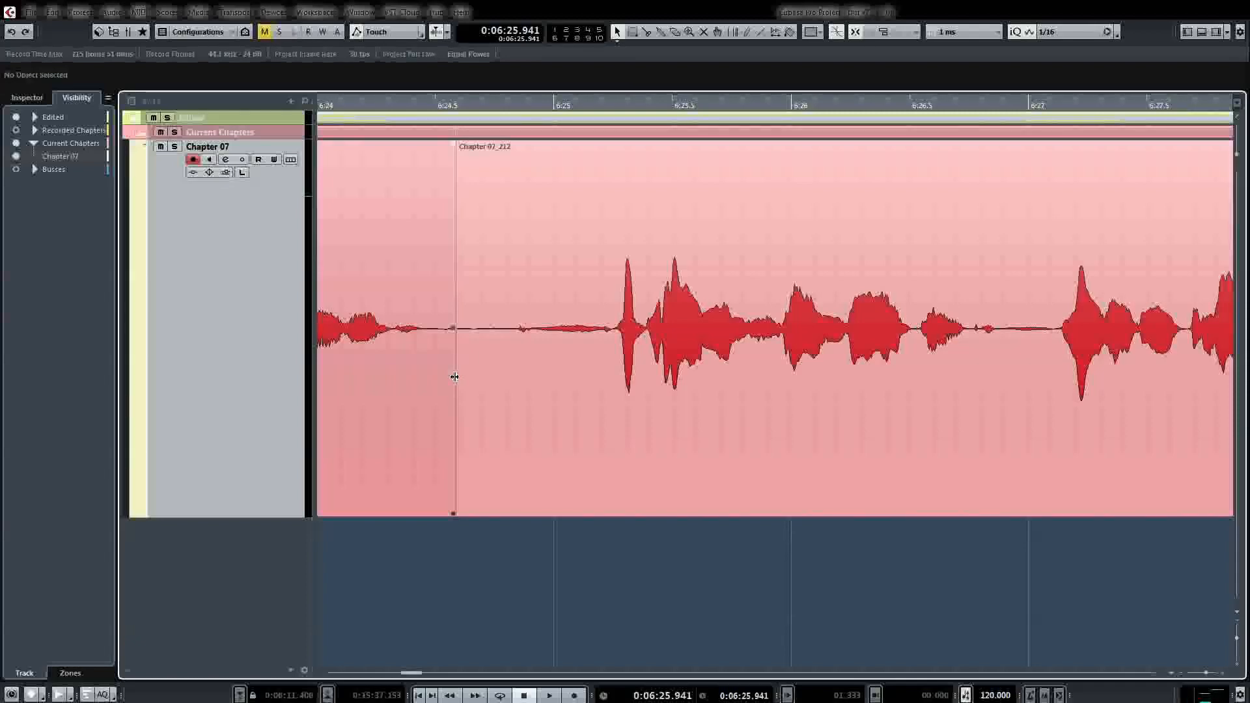
# Move the start of Chapter 07_212 to about 6:25.081, delete the time from there to 6:25.267 and play back the join
pyautogui.moveTo(455, 377); pyautogui.dragTo(573, 394)
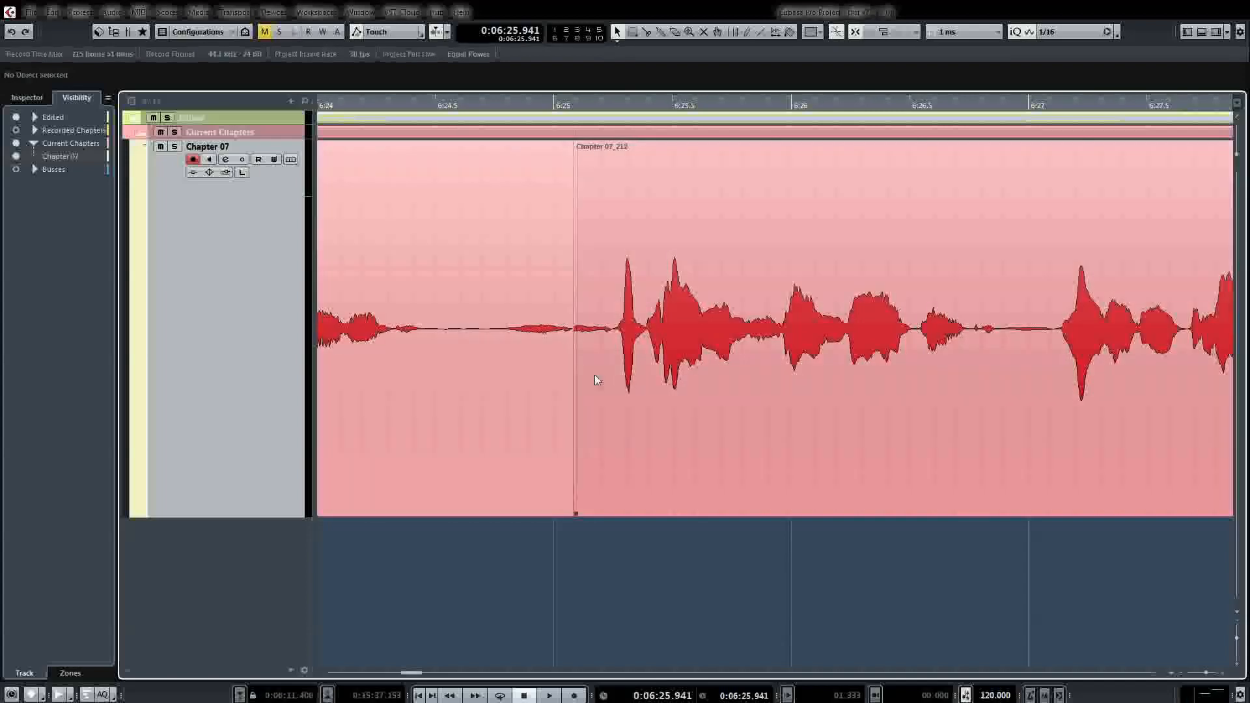
pyautogui.press('2')
pyautogui.moveTo(616, 329); pyautogui.dragTo(573, 329)
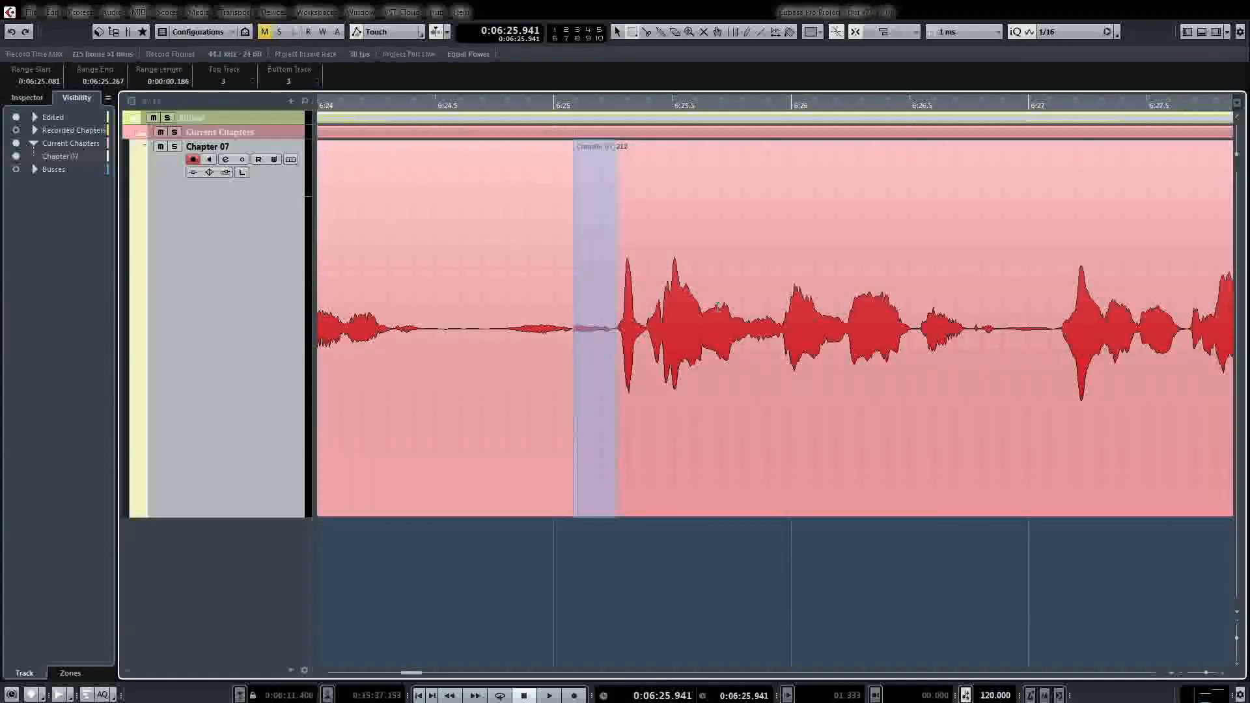
pyautogui.press('space')
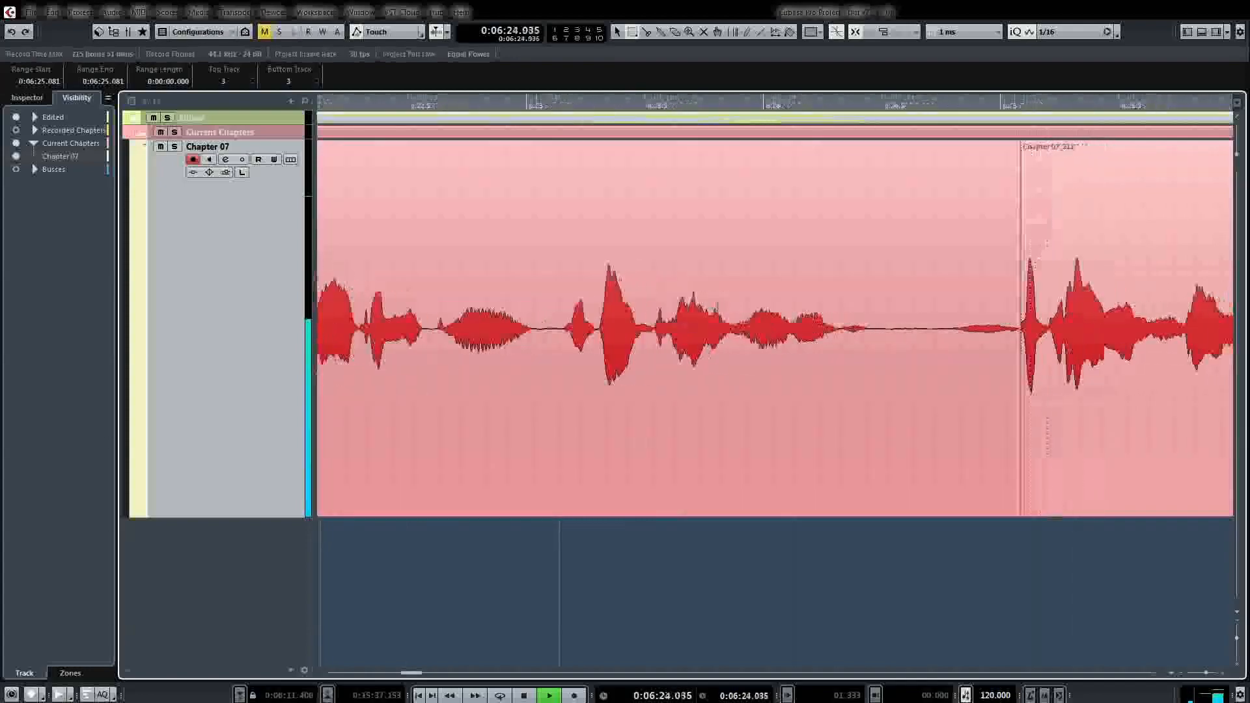
pyautogui.press('space')
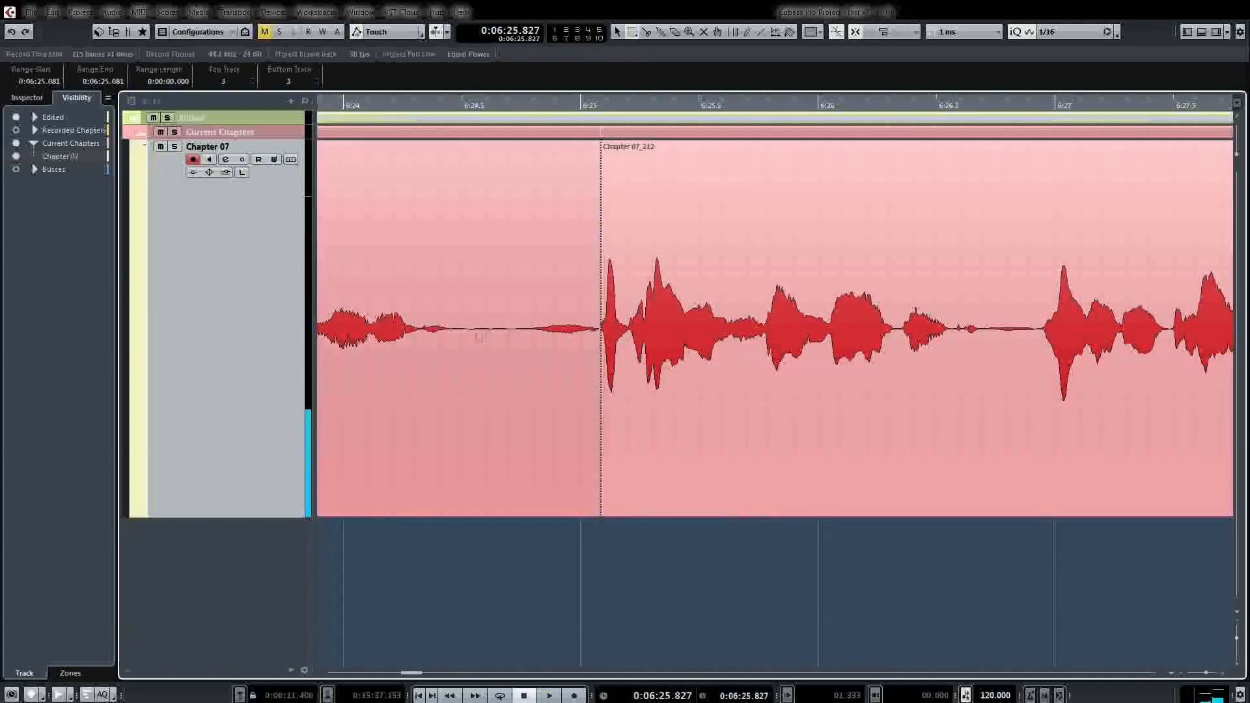
# Split out the breaths at 6:24.535–6:25.081 and 6:30.965–6:31.474 at reduced volume, playing back after each
pyautogui.moveTo(471, 335); pyautogui.dragTo(589, 344)
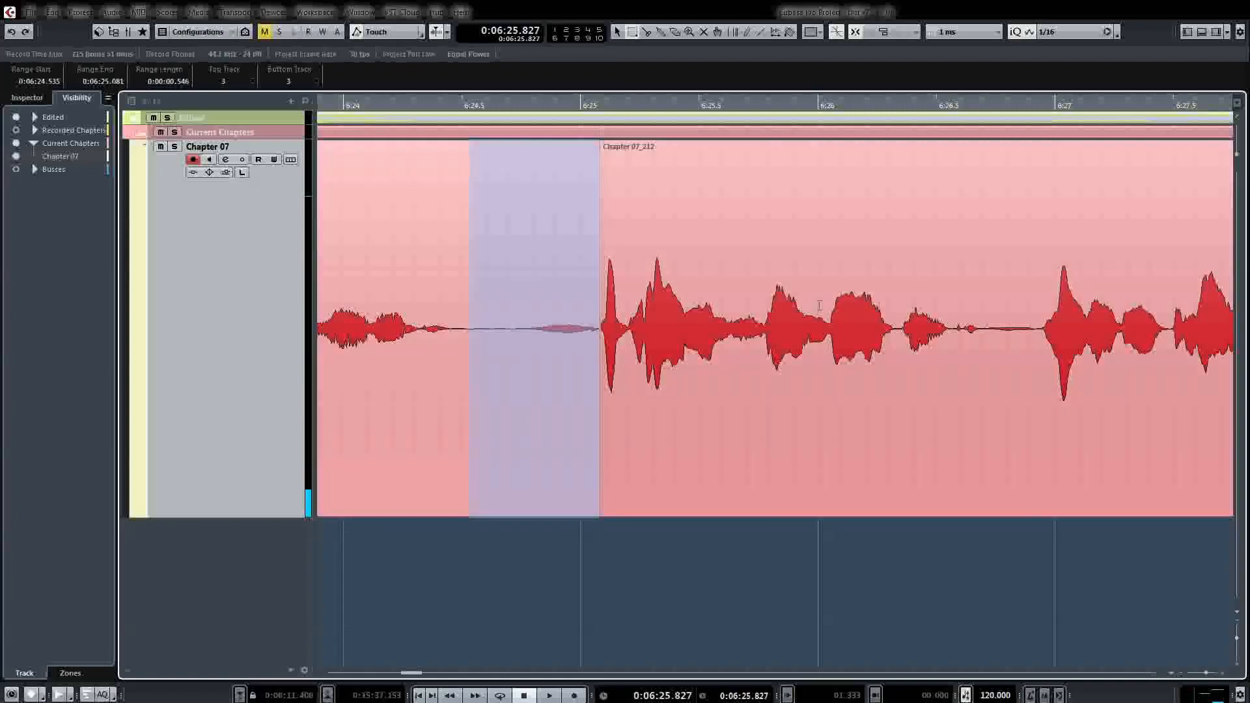
pyautogui.hotkey('shift', 'x')
pyautogui.press('space')
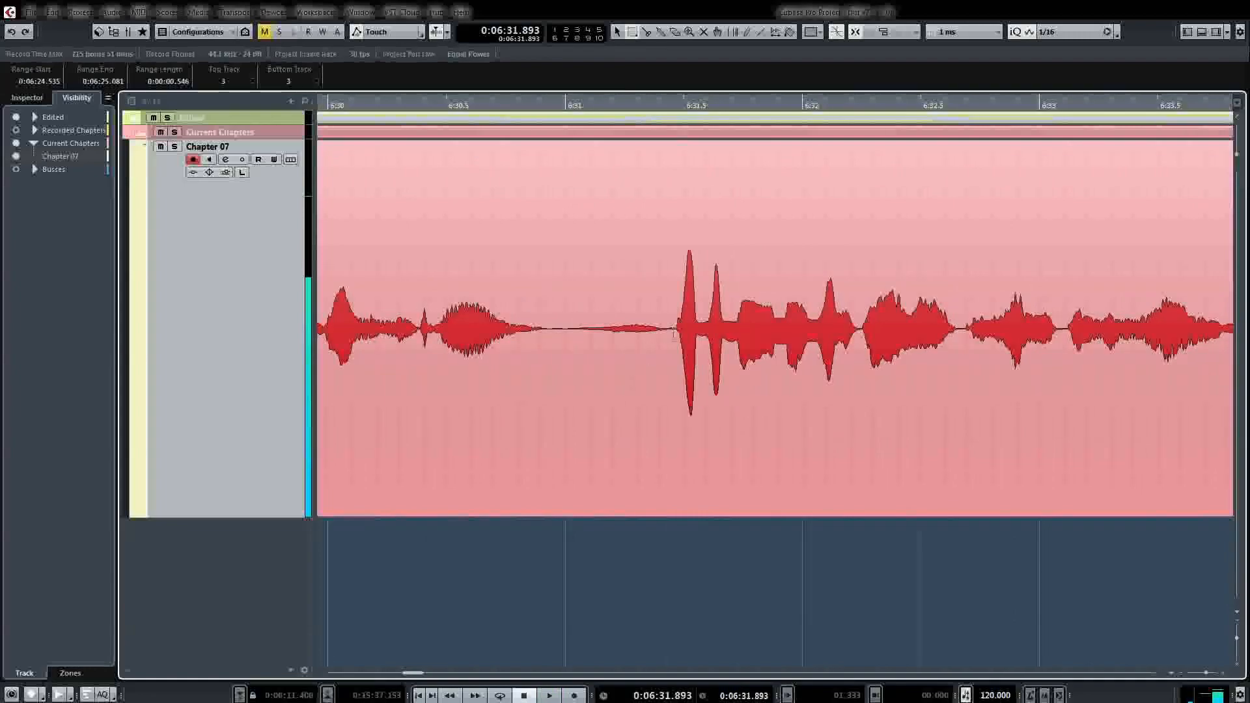
pyautogui.moveTo(677, 189); pyautogui.dragTo(558, 356)
pyautogui.hotkey('alt', 'space')
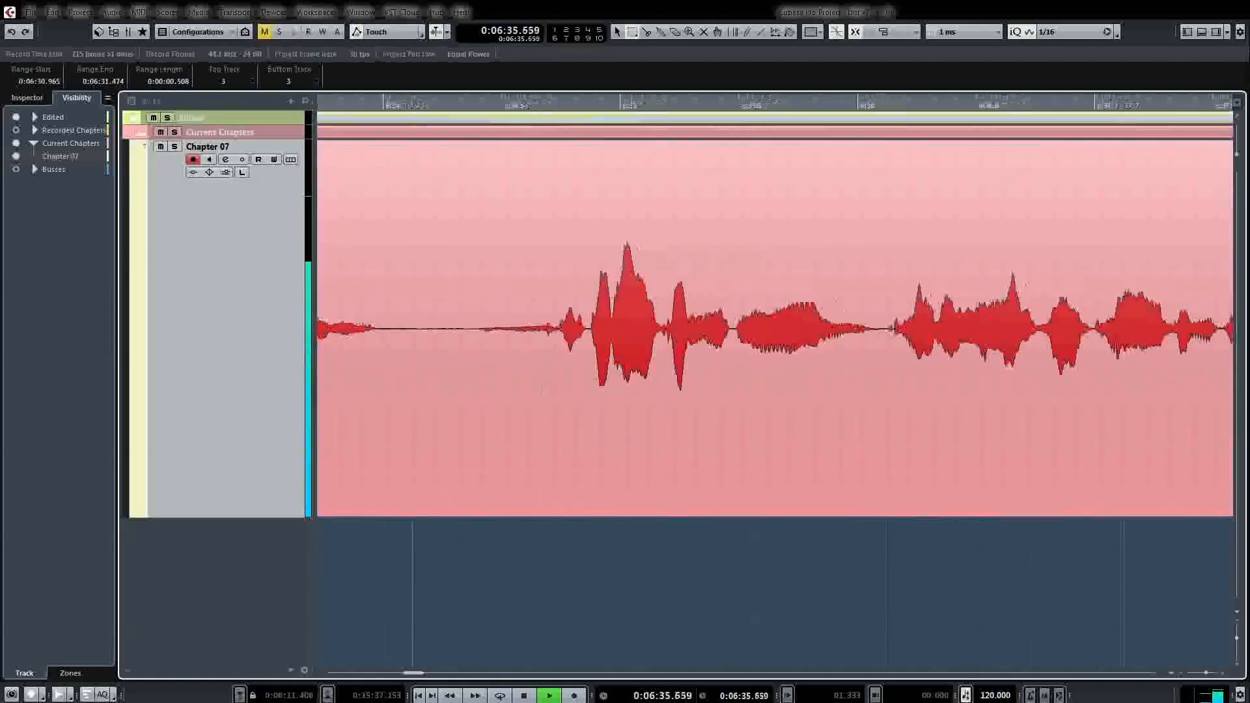
# Delete the breath from 6:34.131 to 6:34.737, leaving the following audio in place, and play back the passage twice
pyautogui.moveTo(478, 352); pyautogui.dragTo(562, 369)
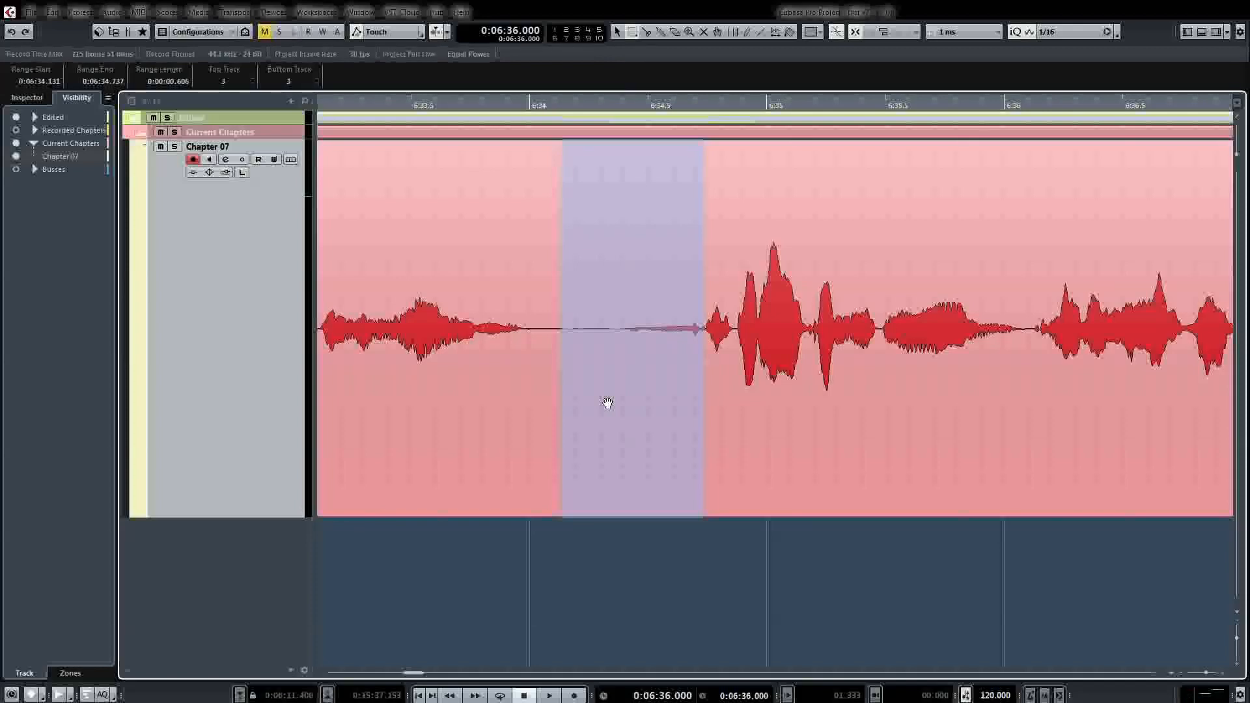
pyautogui.press('Delete')
pyautogui.press('space')
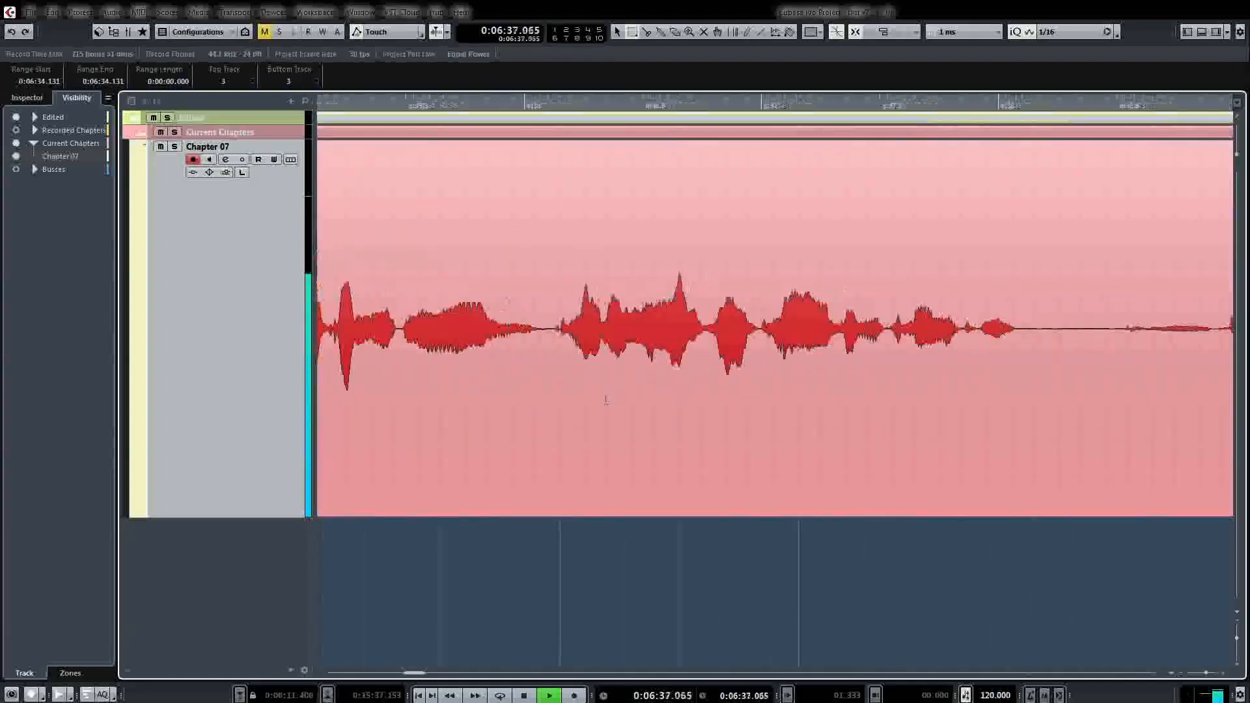
pyautogui.press('space')
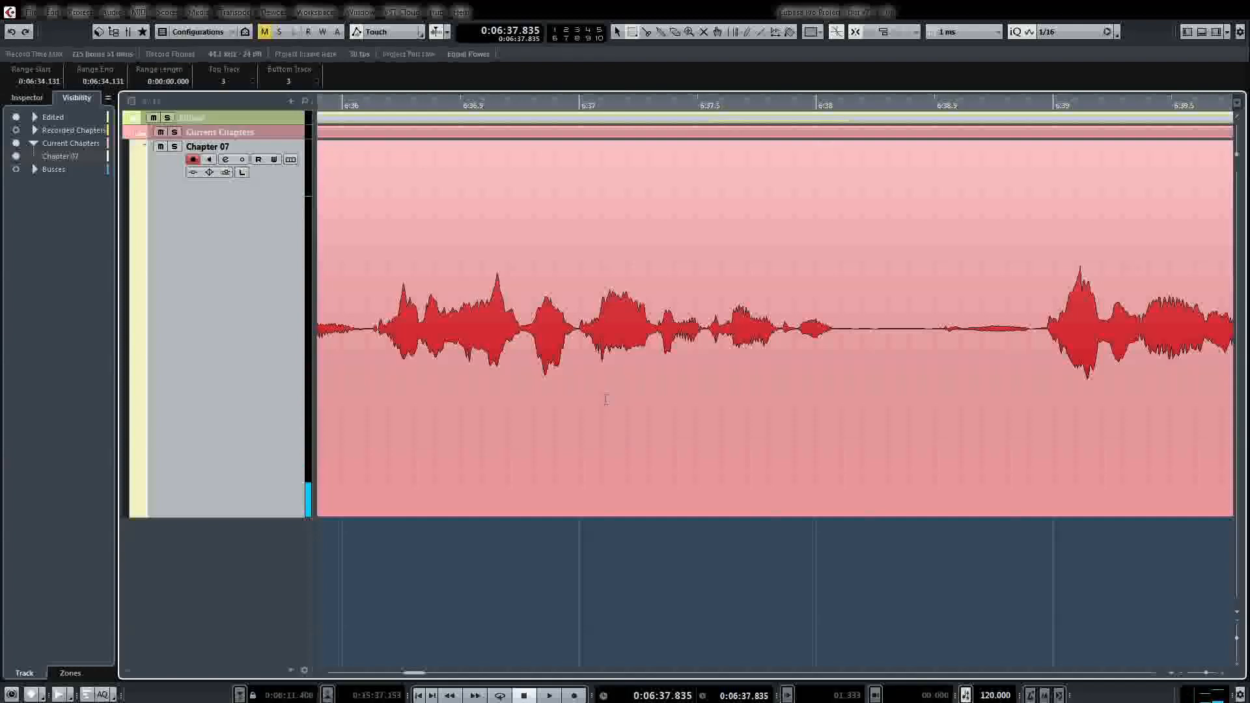
pyautogui.press('space')
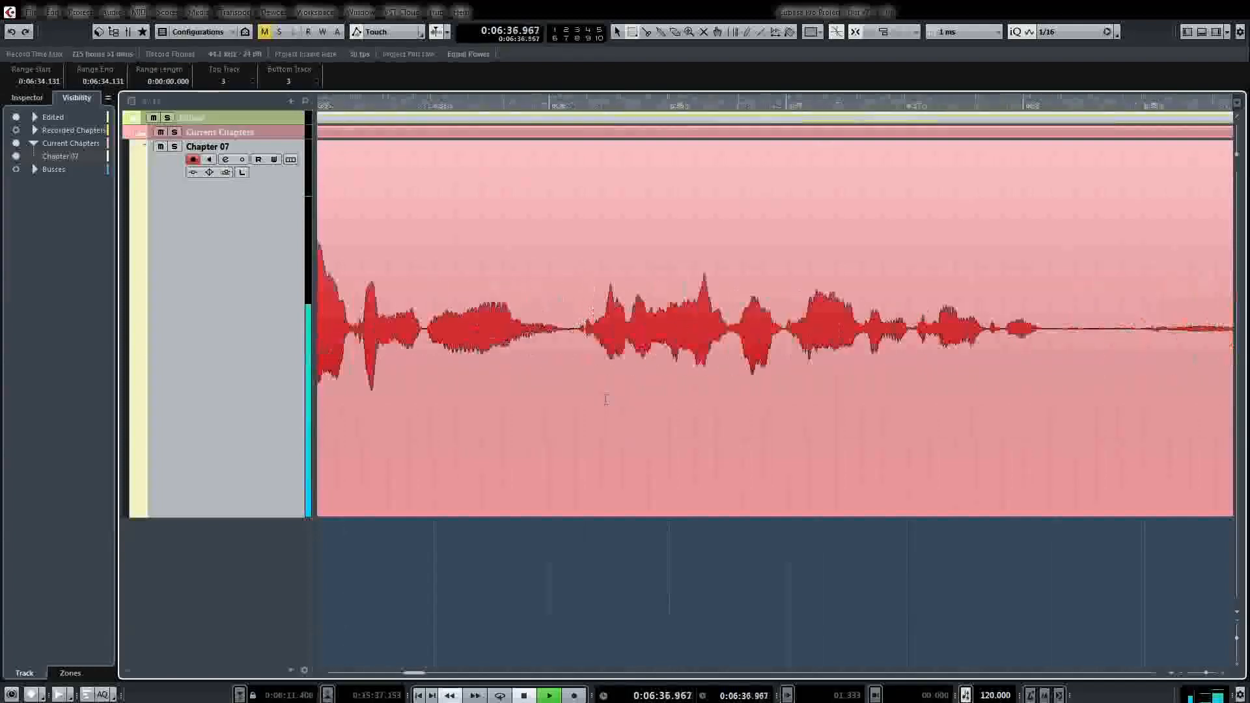
pyautogui.press('space')
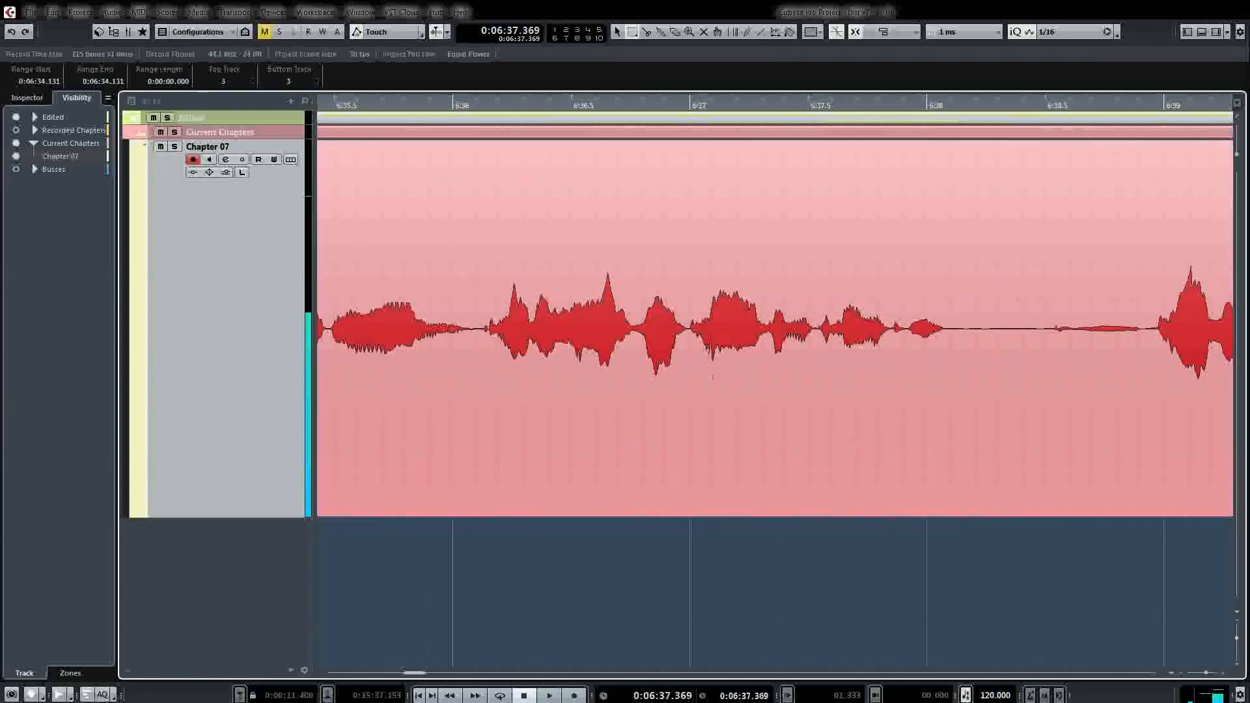
# Select the word from 6:36.989 to 6:37.336, open the RX 6 De-plosive plug-in for it and play back the passage
pyautogui.moveTo(689, 156); pyautogui.dragTo(771, 185)
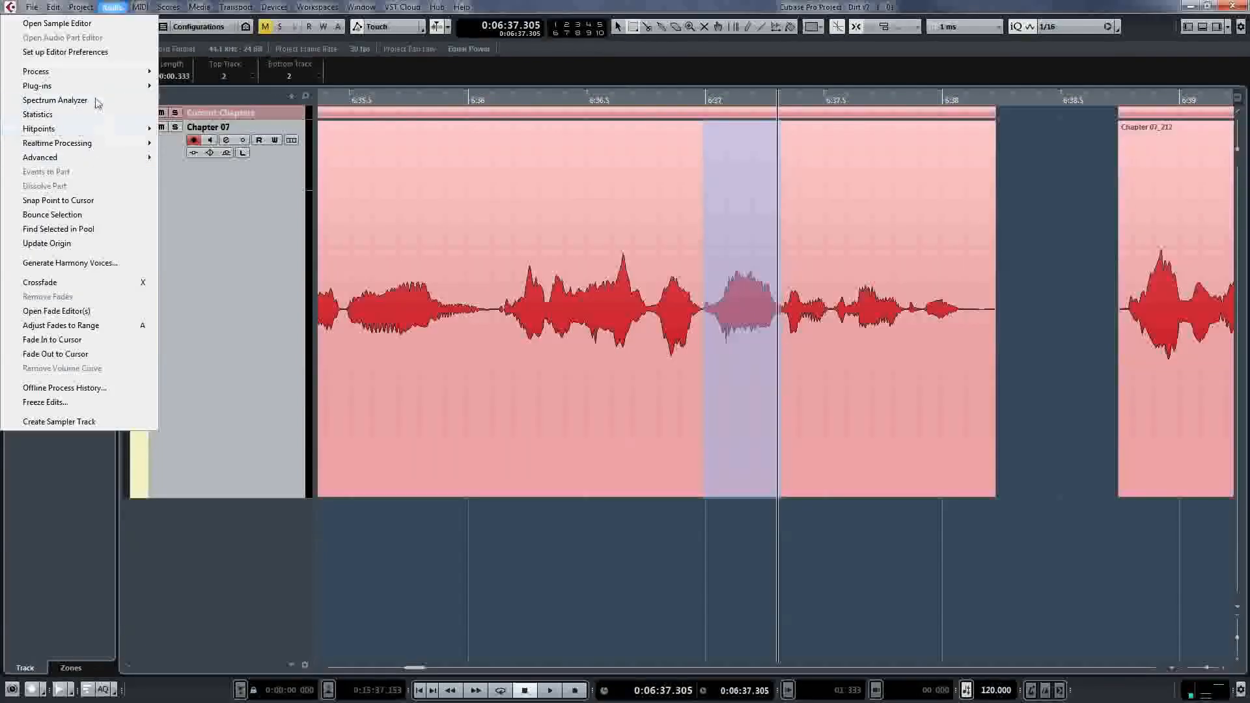
pyautogui.moveTo(102, 90)
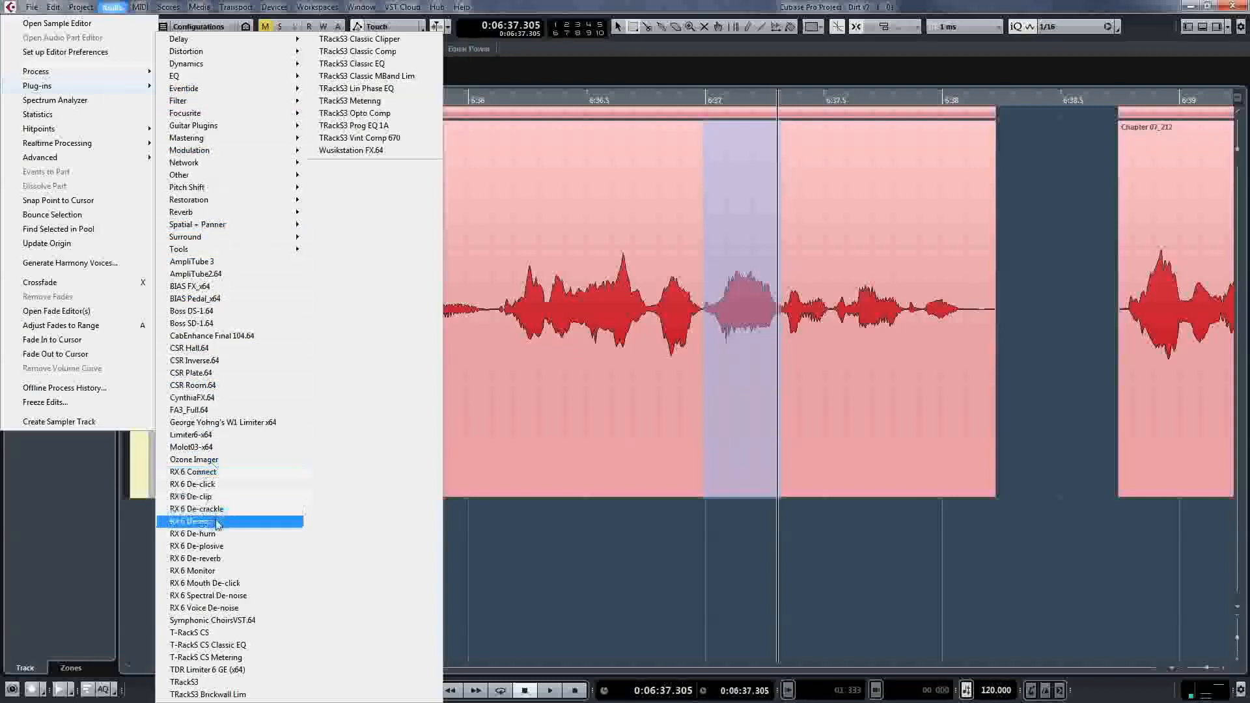
pyautogui.click(198, 549)
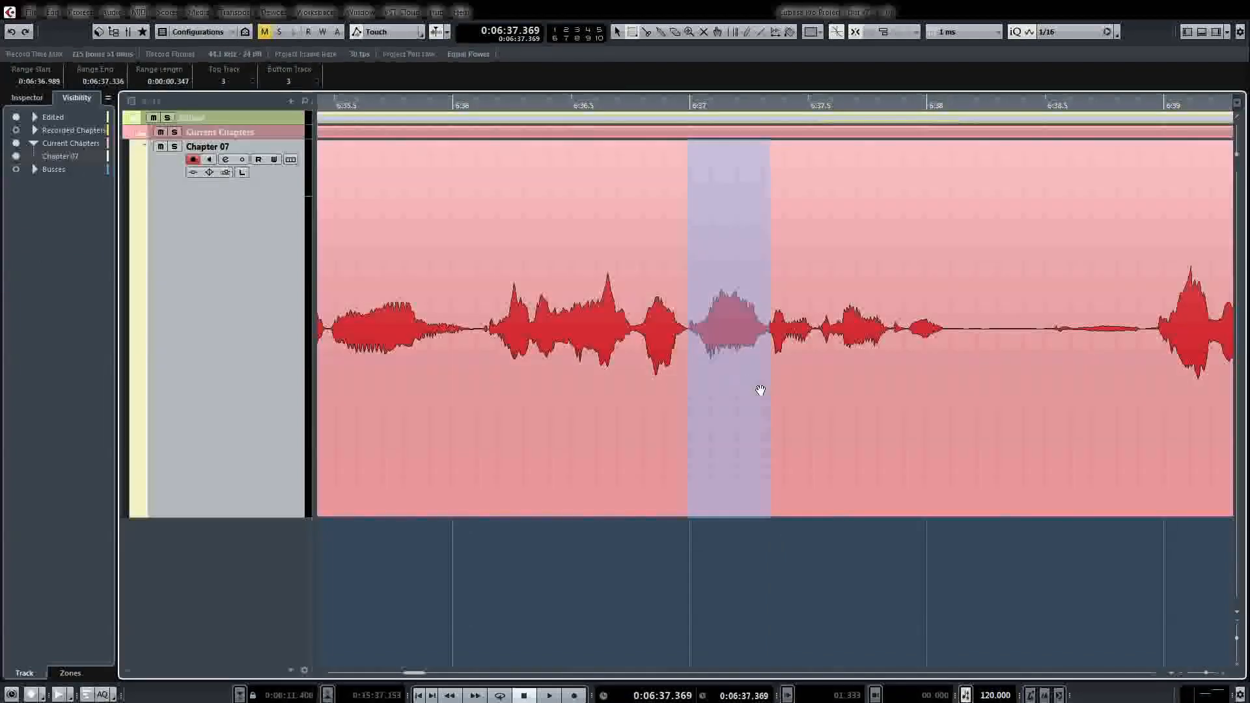
pyautogui.press('KP_Subtract')
pyautogui.press('space')
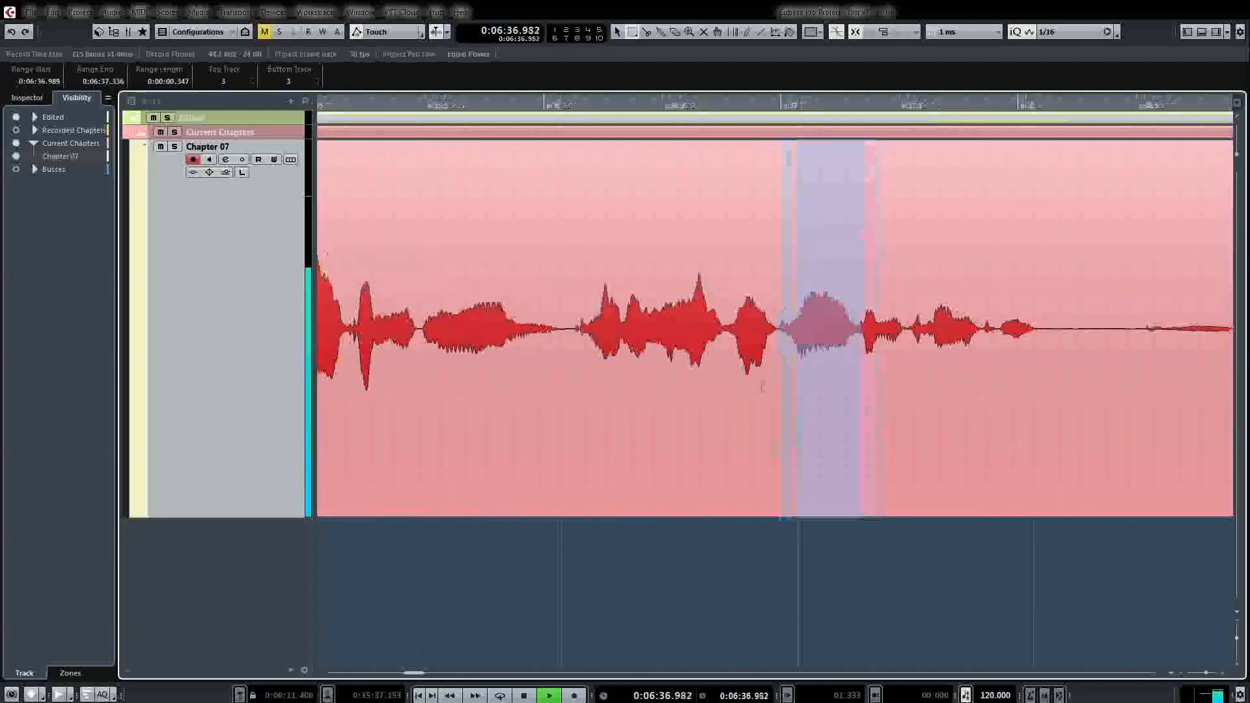
pyautogui.press('space')
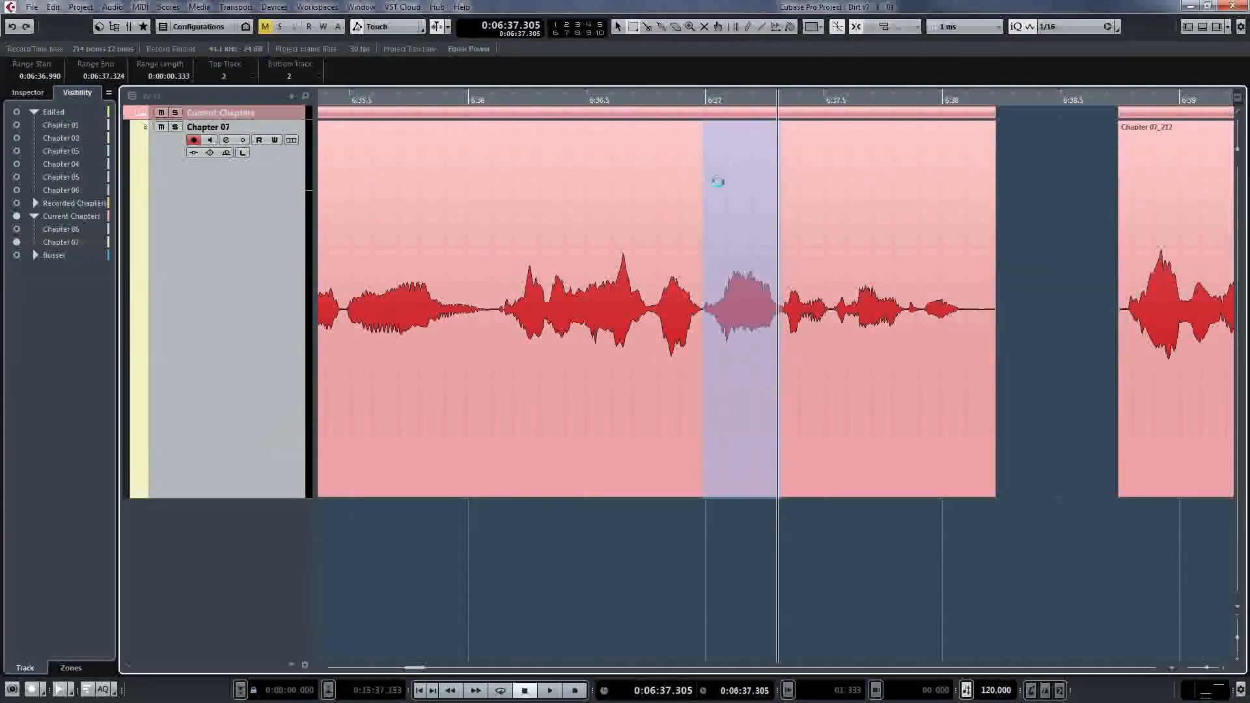
# Process the selected word at about 6:37 with RX 6 De-plosive and play back the result
pyautogui.hotkey('alt', 'p')
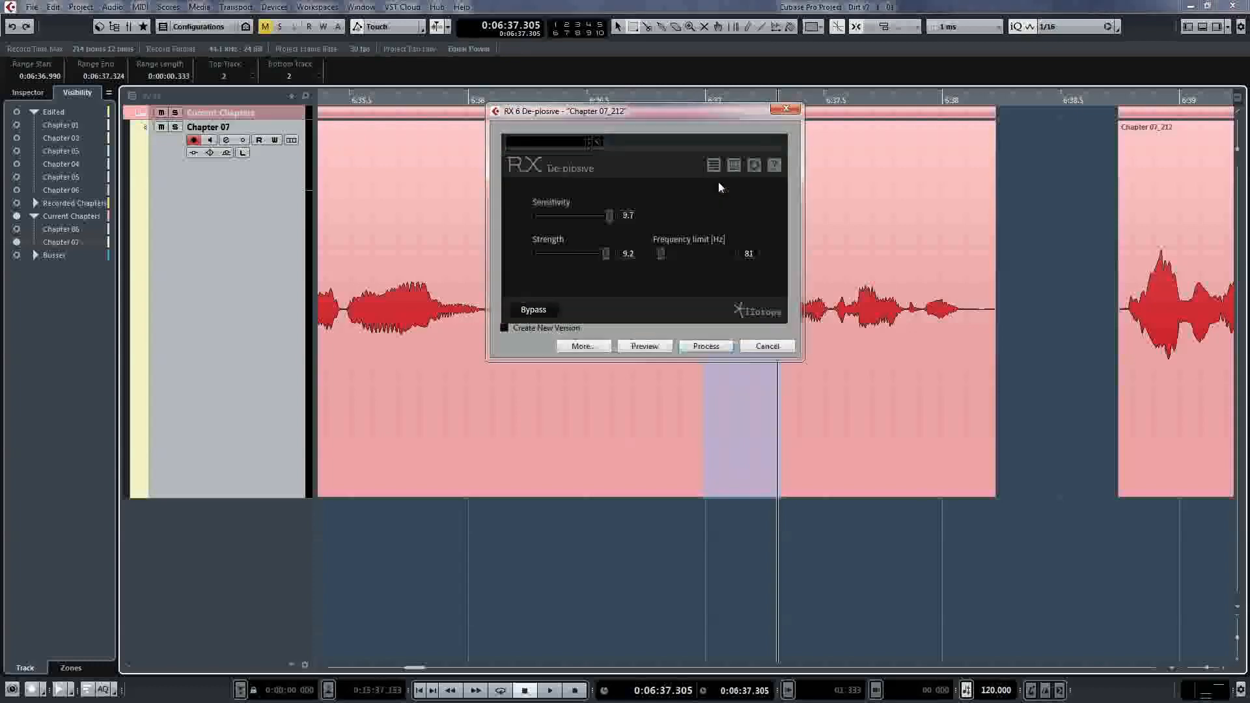
pyautogui.click(706, 346)
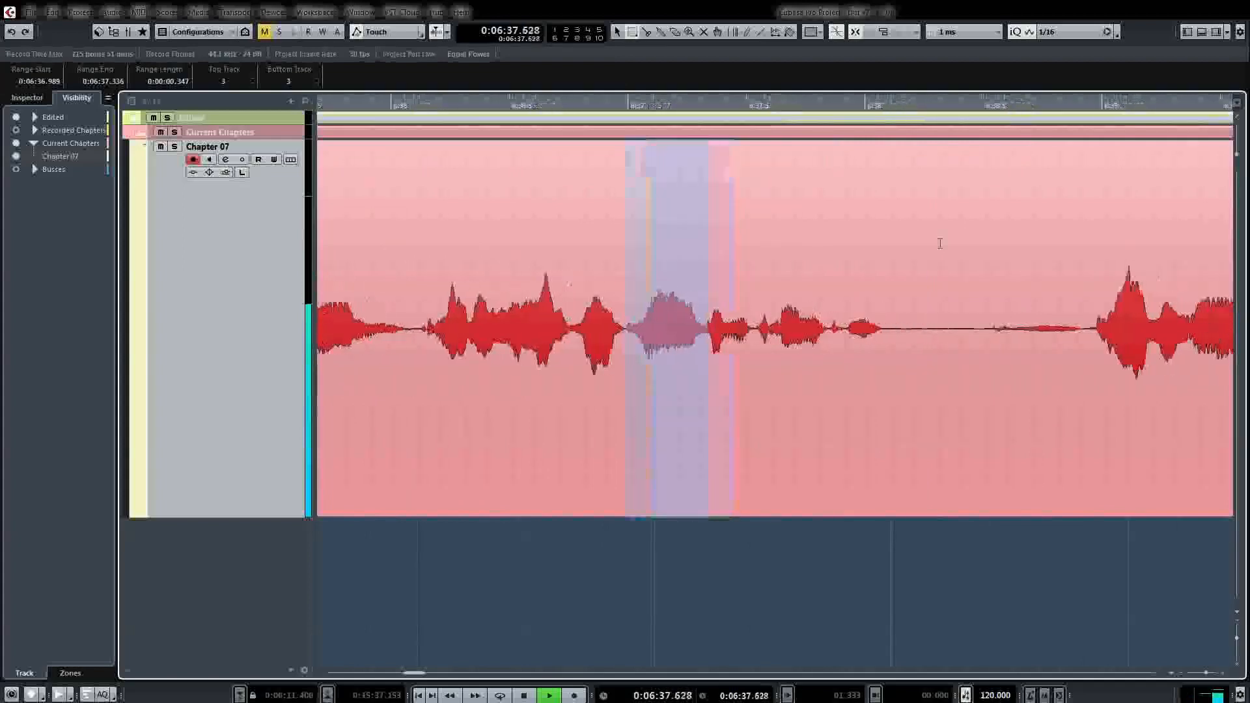
pyautogui.press('space')
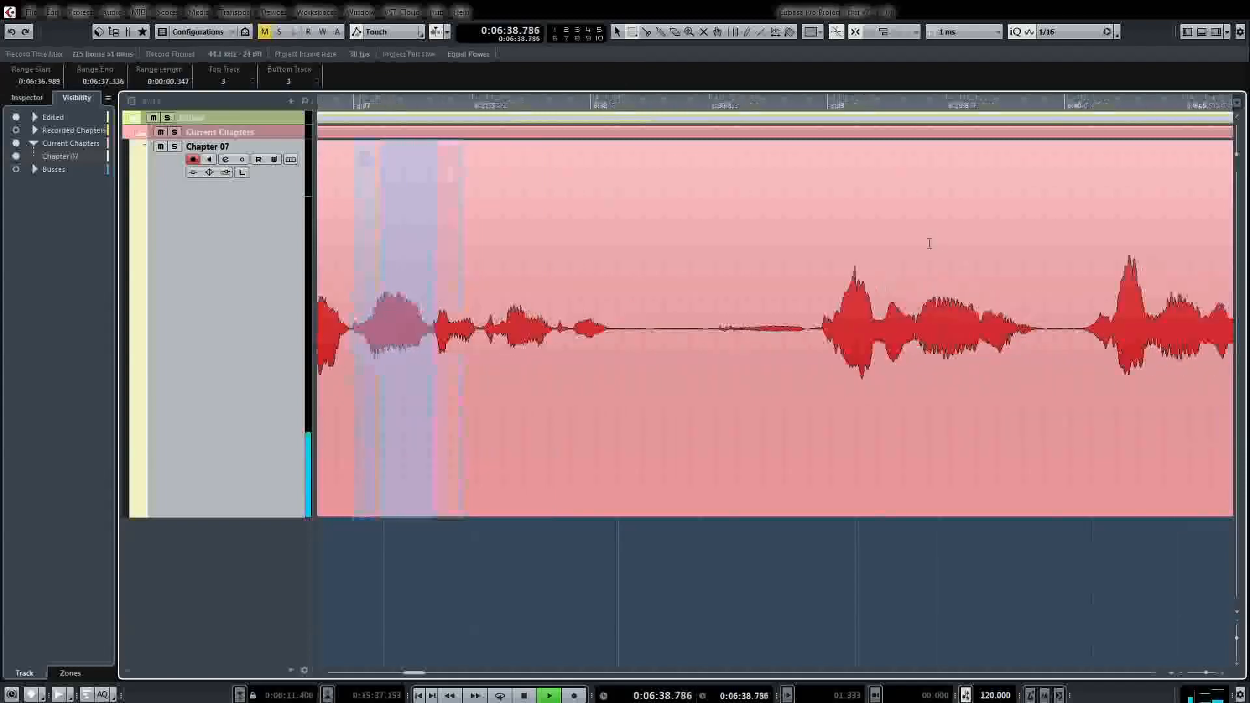
pyautogui.press('space')
# Delete the breath from 6:38.224 to 6:38.933, leaving the following audio in place, and play on to about 6:46
pyautogui.moveTo(601, 329); pyautogui.dragTo(435, 345)
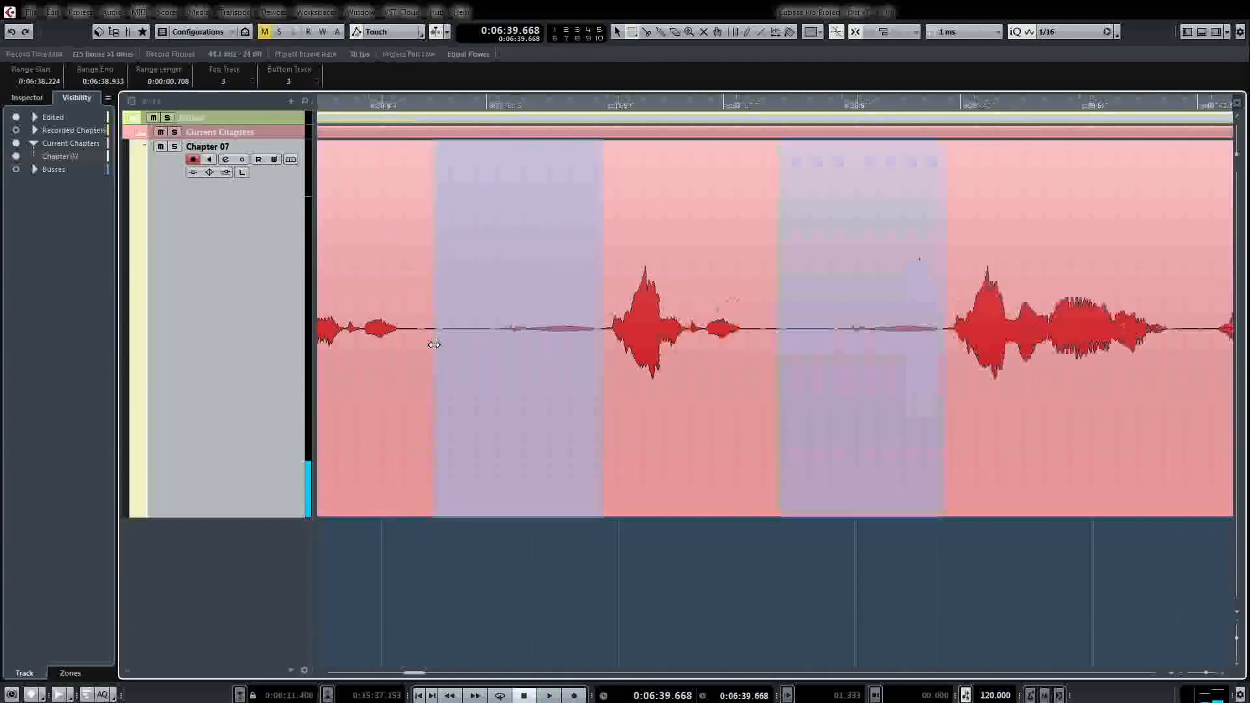
pyautogui.press('Delete')
pyautogui.press('space')
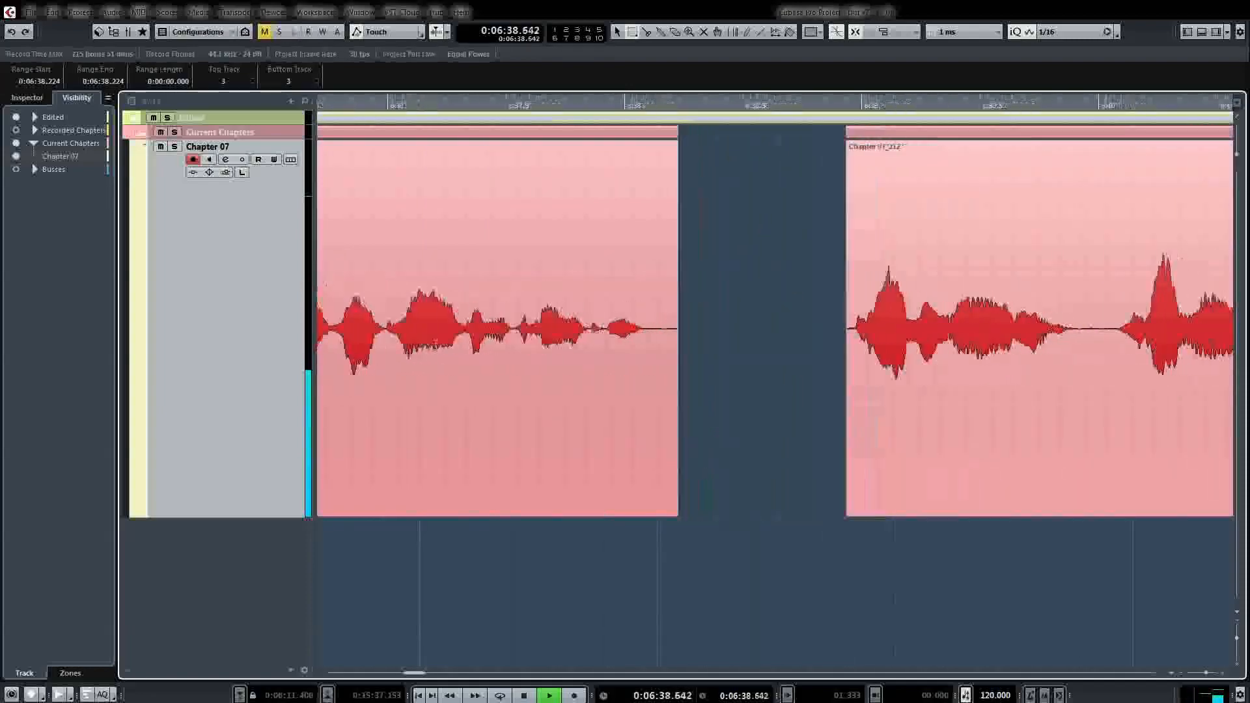
pyautogui.press('space')
pyautogui.press('space')
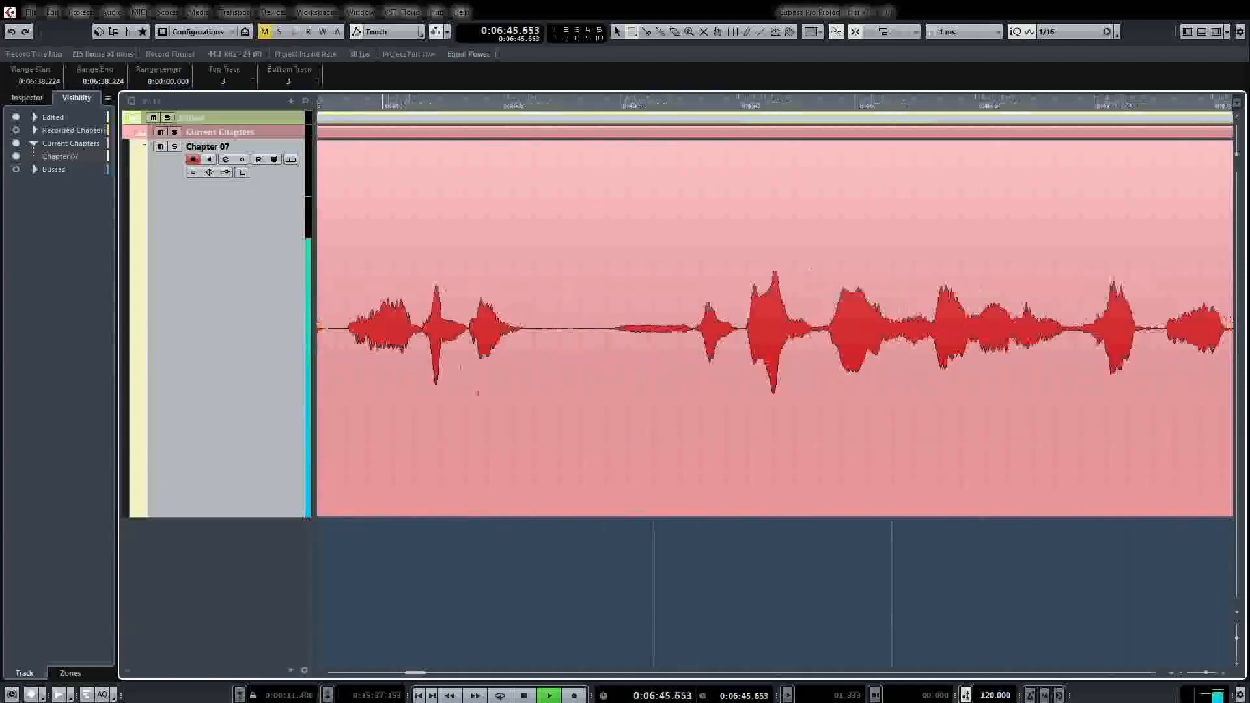
pyautogui.press('space')
# Split out the breath from 6:44.828 to 6:45.308 at reduced volume and play back the result
pyautogui.moveTo(519, 225); pyautogui.dragTo(634, 225)
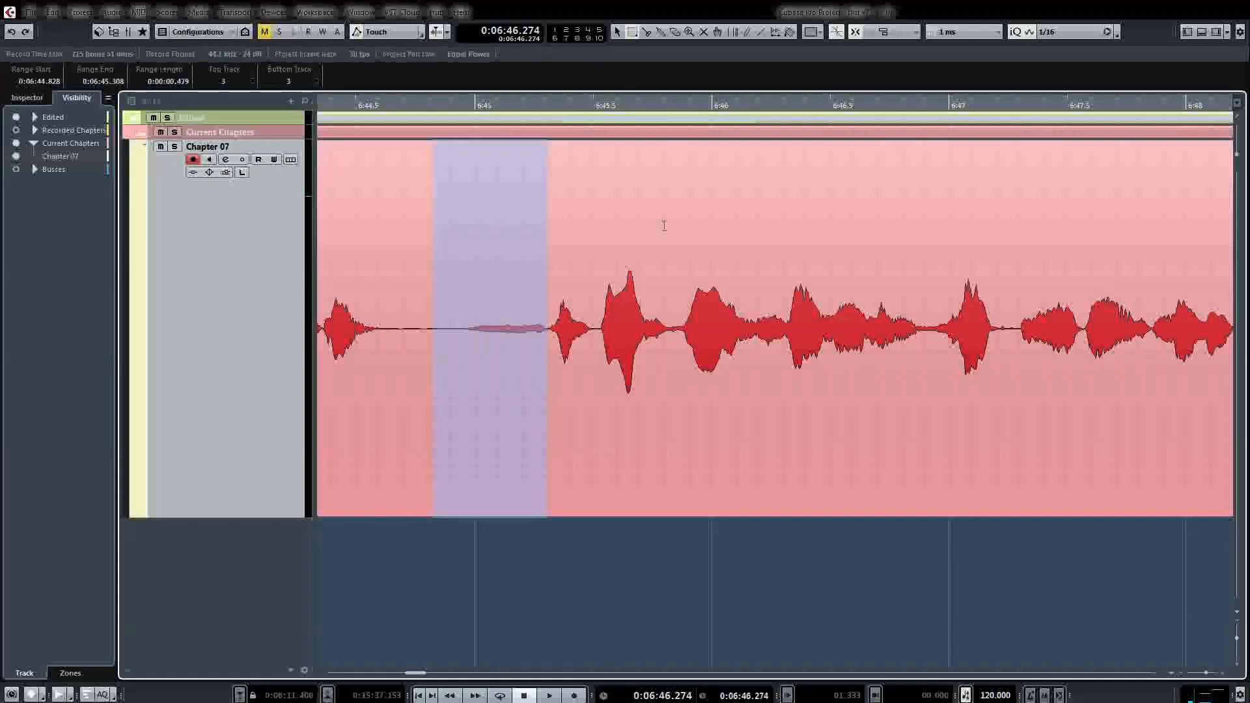
pyautogui.hotkey('alt', 'space')
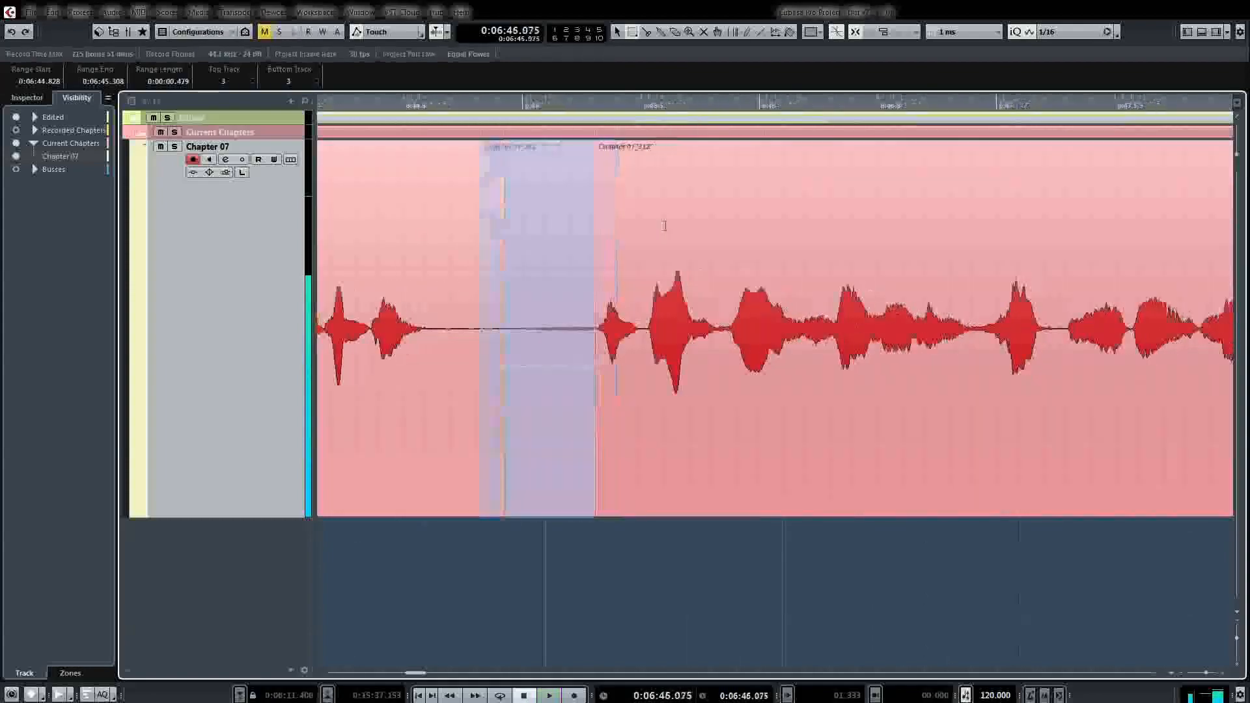
pyautogui.hotkey('shift', 'x')
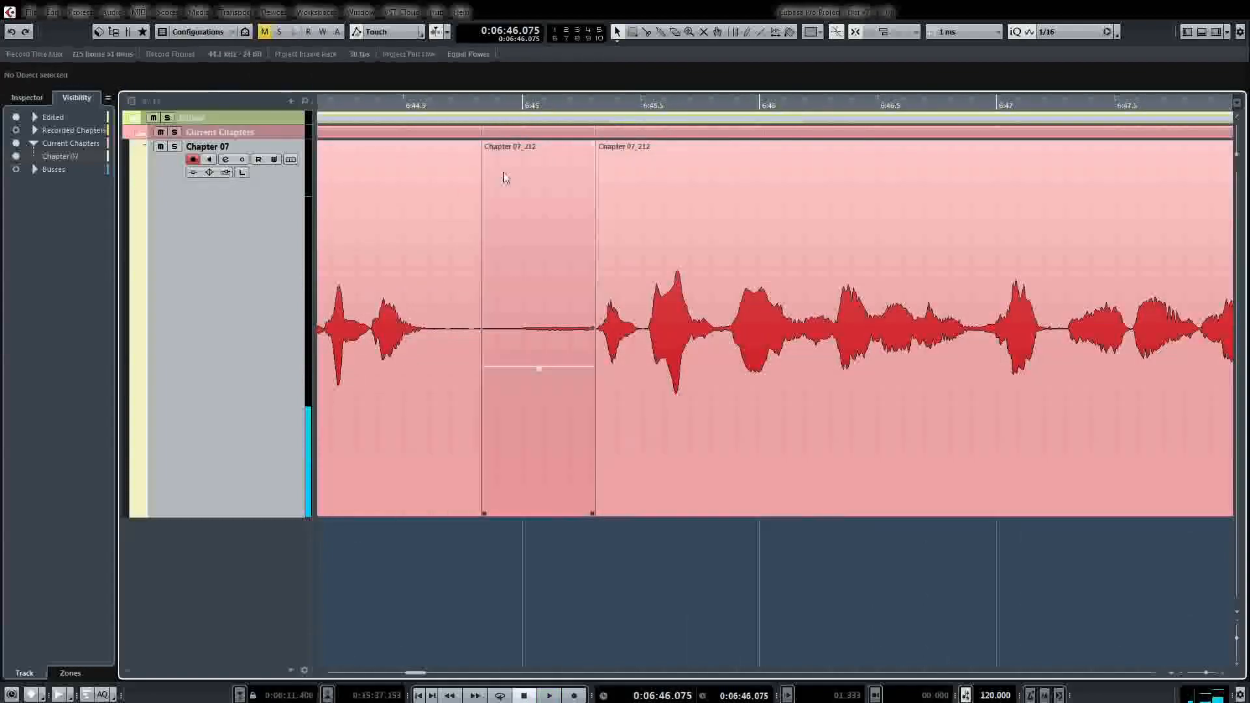
# Trim the end of the breath clip to 6:45.168, close the gap before the next clip and play back the result
pyautogui.press('1')
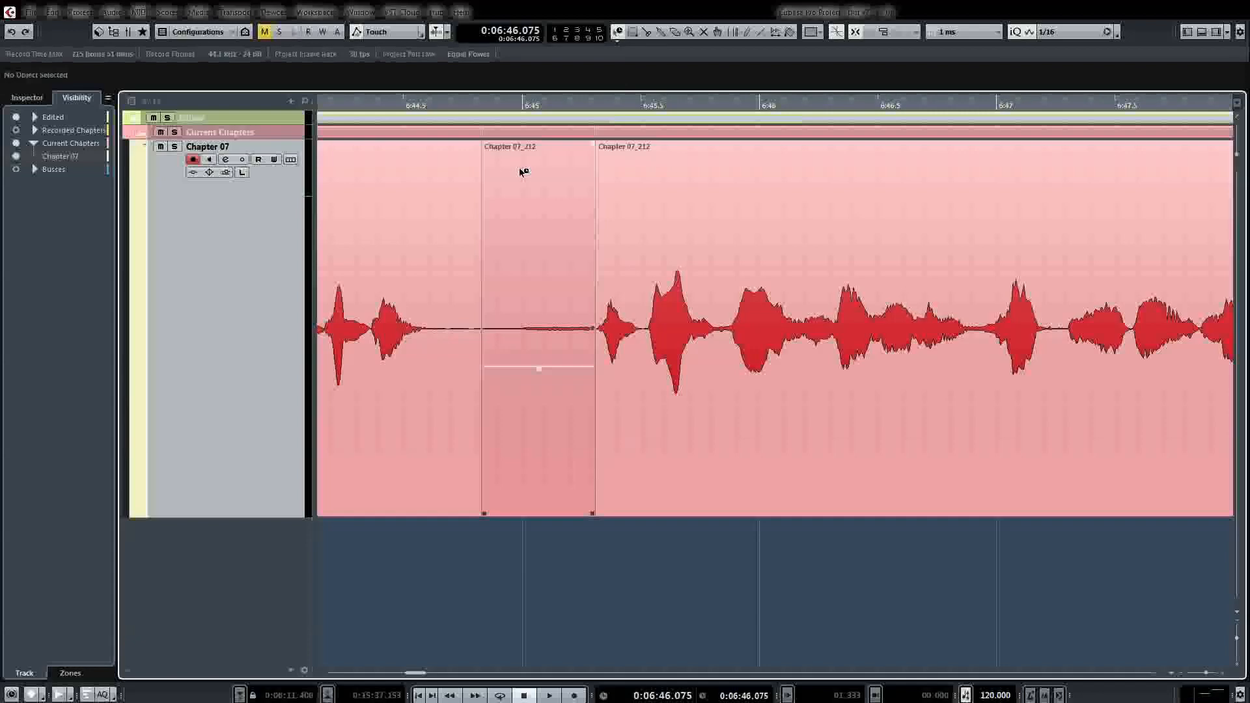
pyautogui.click(590, 515)
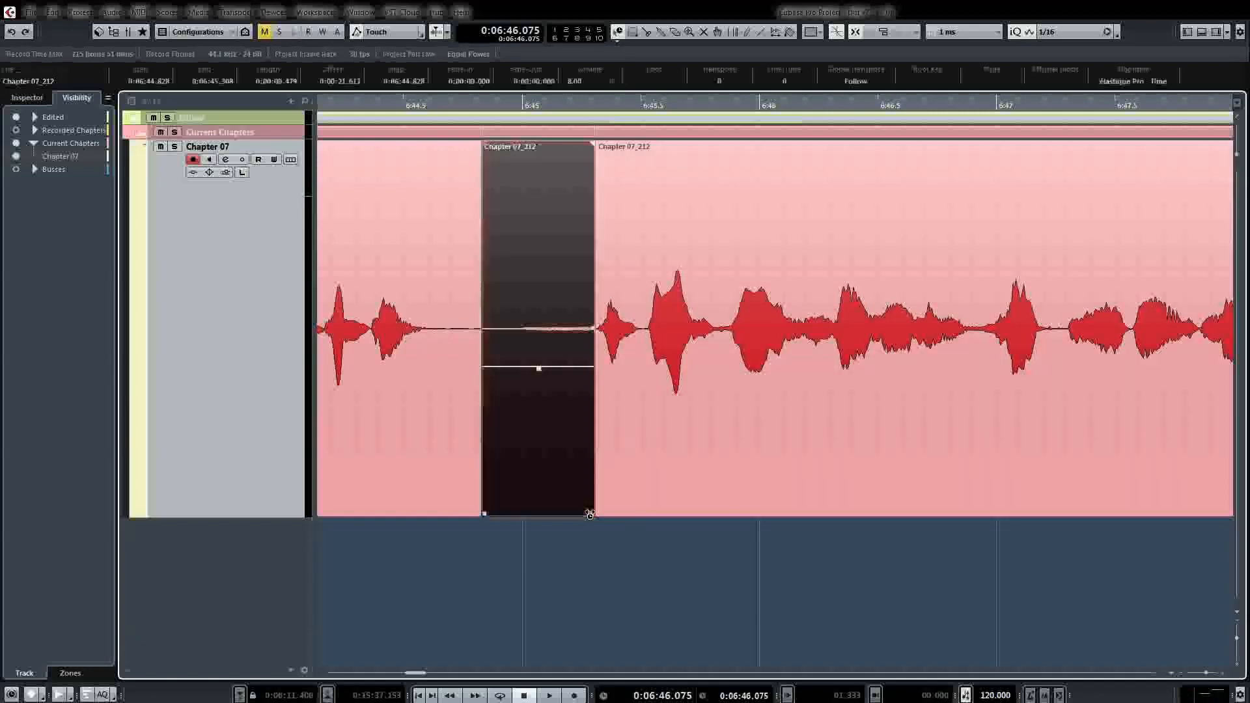
pyautogui.moveTo(557, 516); pyautogui.dragTo(561, 515)
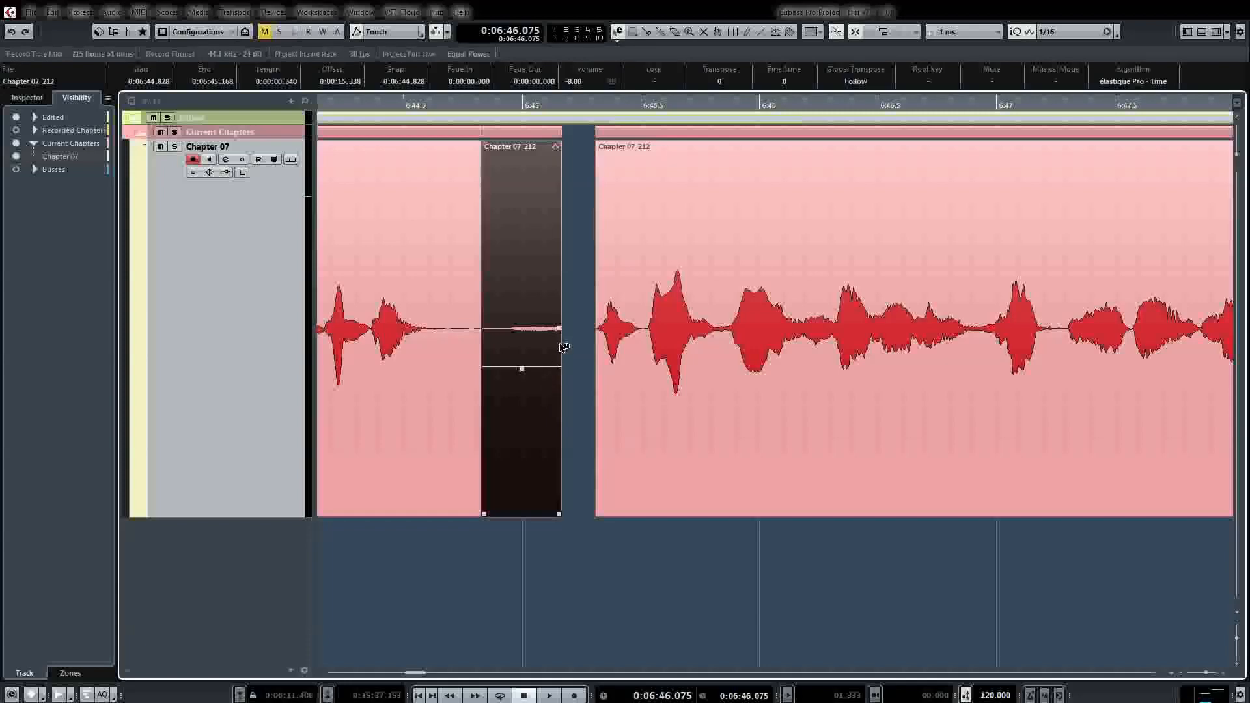
pyautogui.press('2')
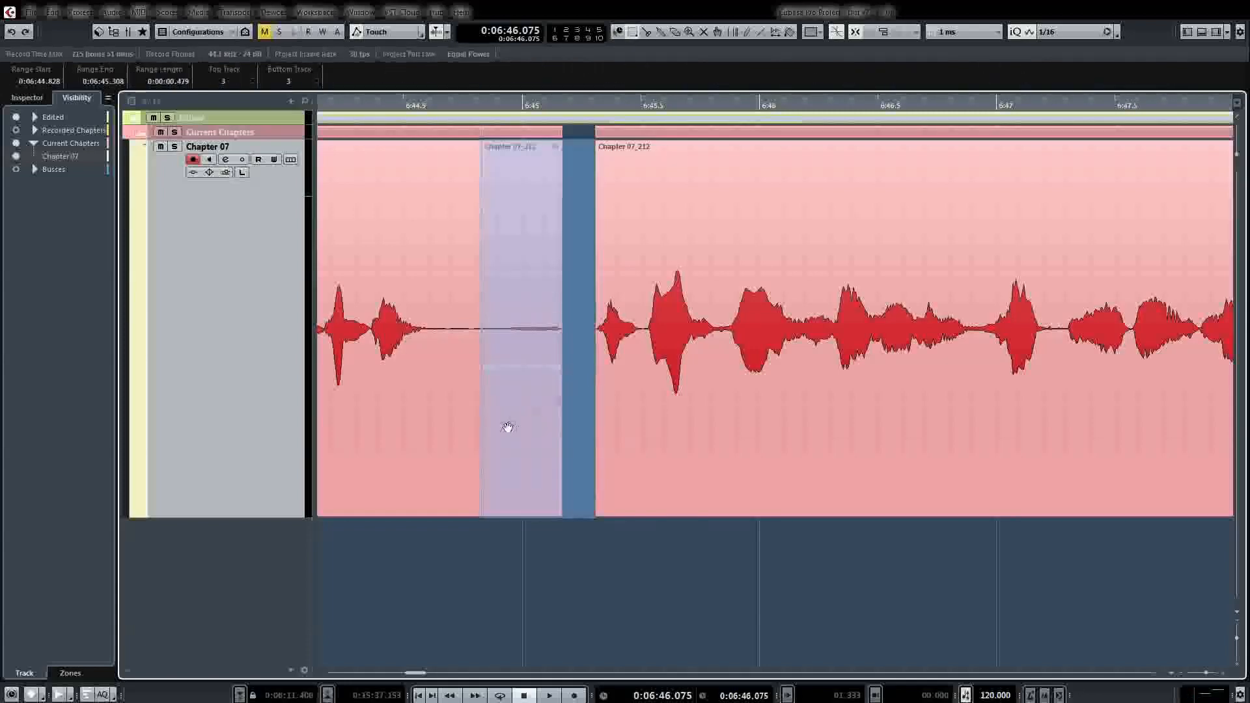
pyautogui.moveTo(482, 426); pyautogui.dragTo(558, 427)
pyautogui.hotkey('shift', 'BackSpace')
pyautogui.press('space')
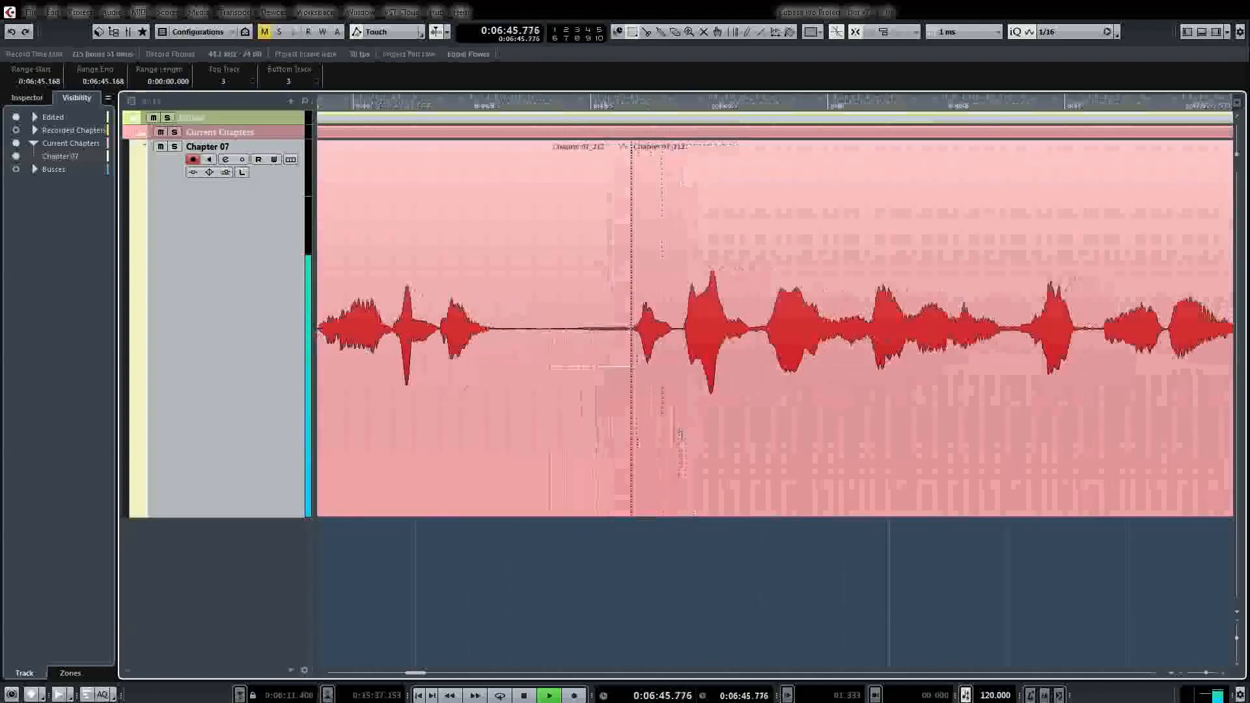
pyautogui.press('space')
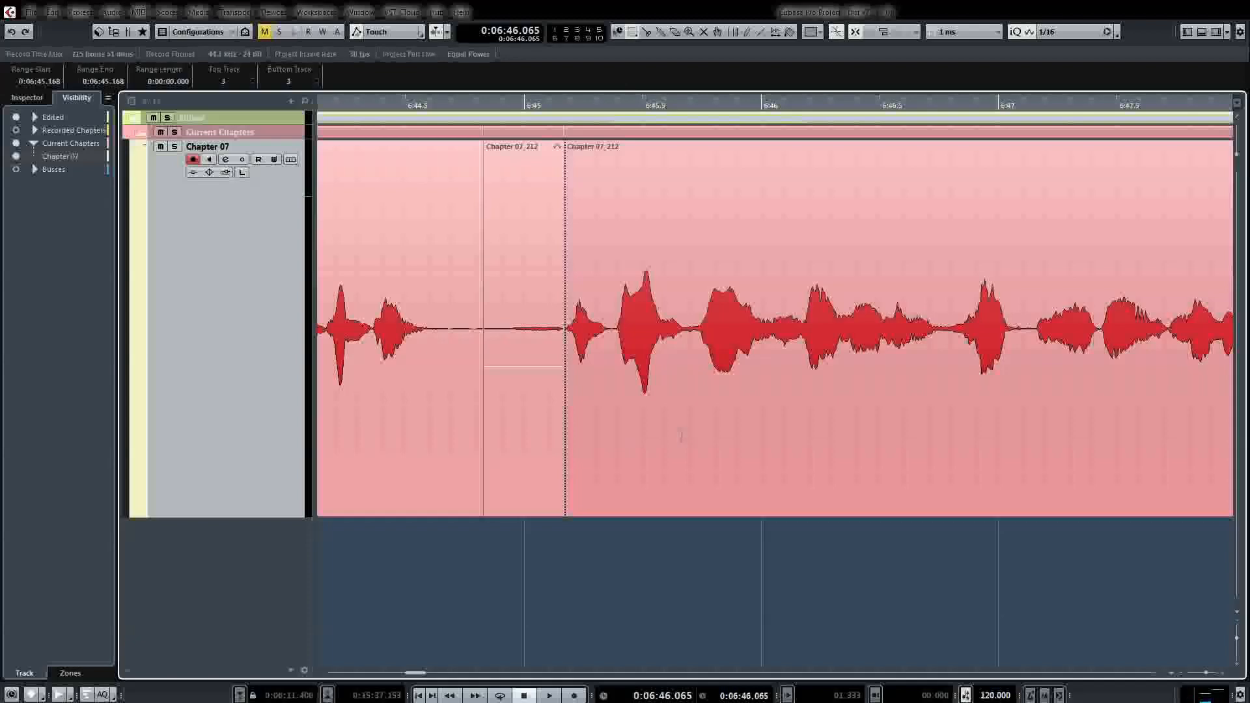
# Select the word from 6:48.106 to about 6:48.366, apply the plosive treatment to it and play on to about 6:52.9
pyautogui.press('space')
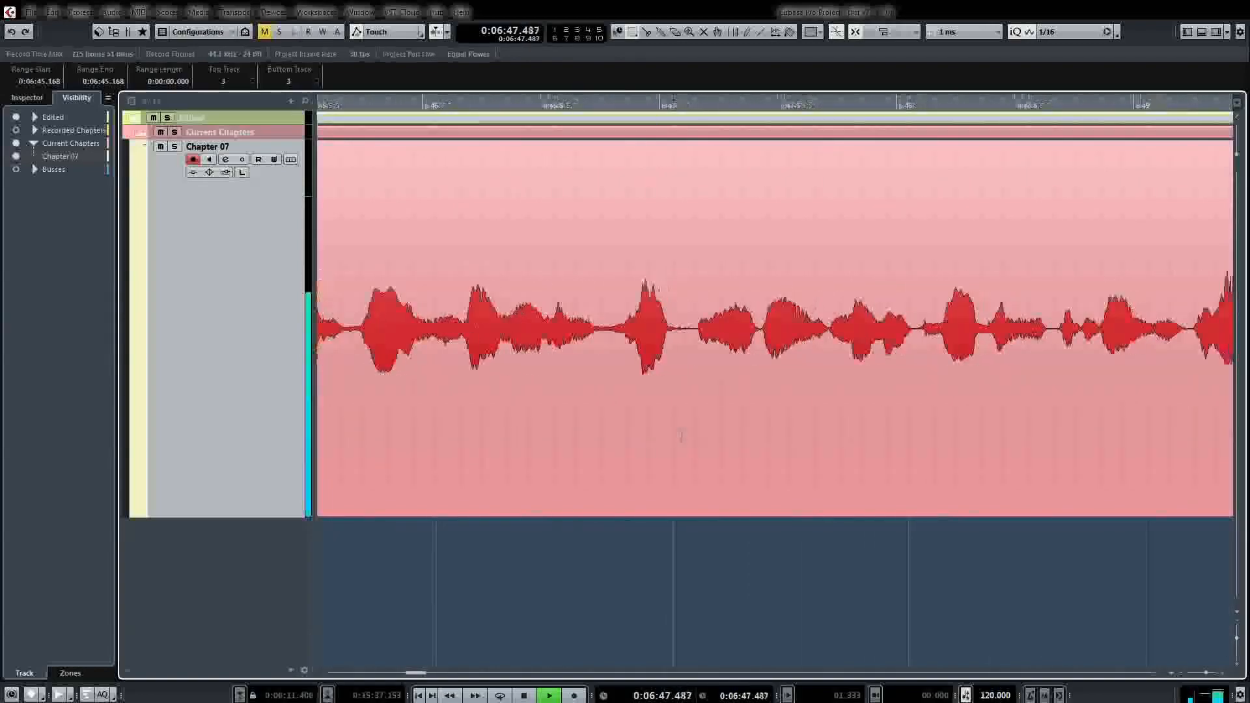
pyautogui.press('space')
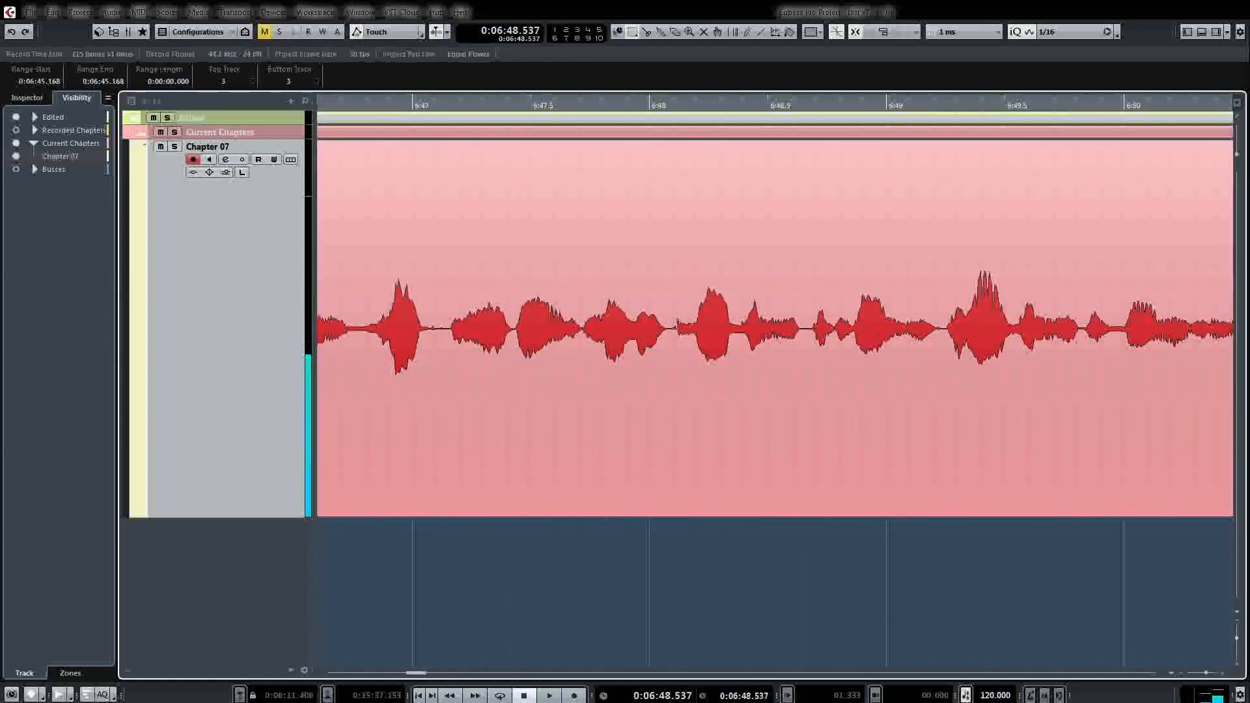
pyautogui.moveTo(678, 183); pyautogui.dragTo(739, 183)
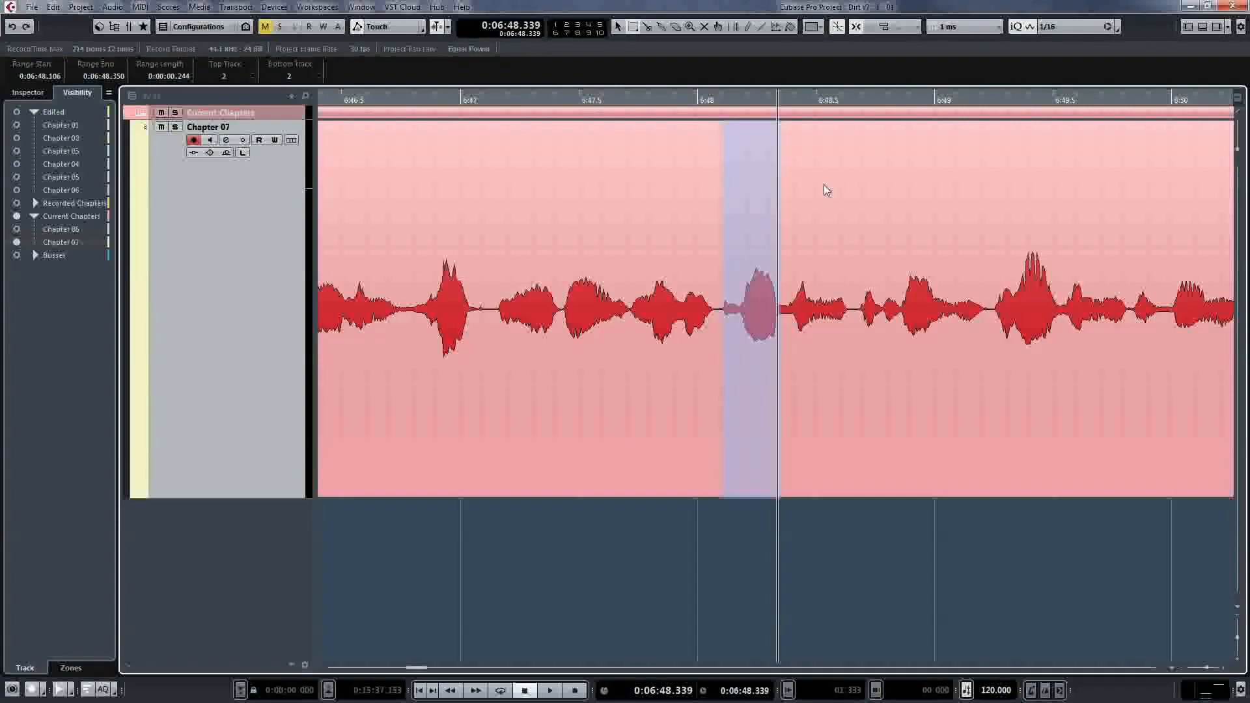
pyautogui.press('p')
pyautogui.click(706, 346)
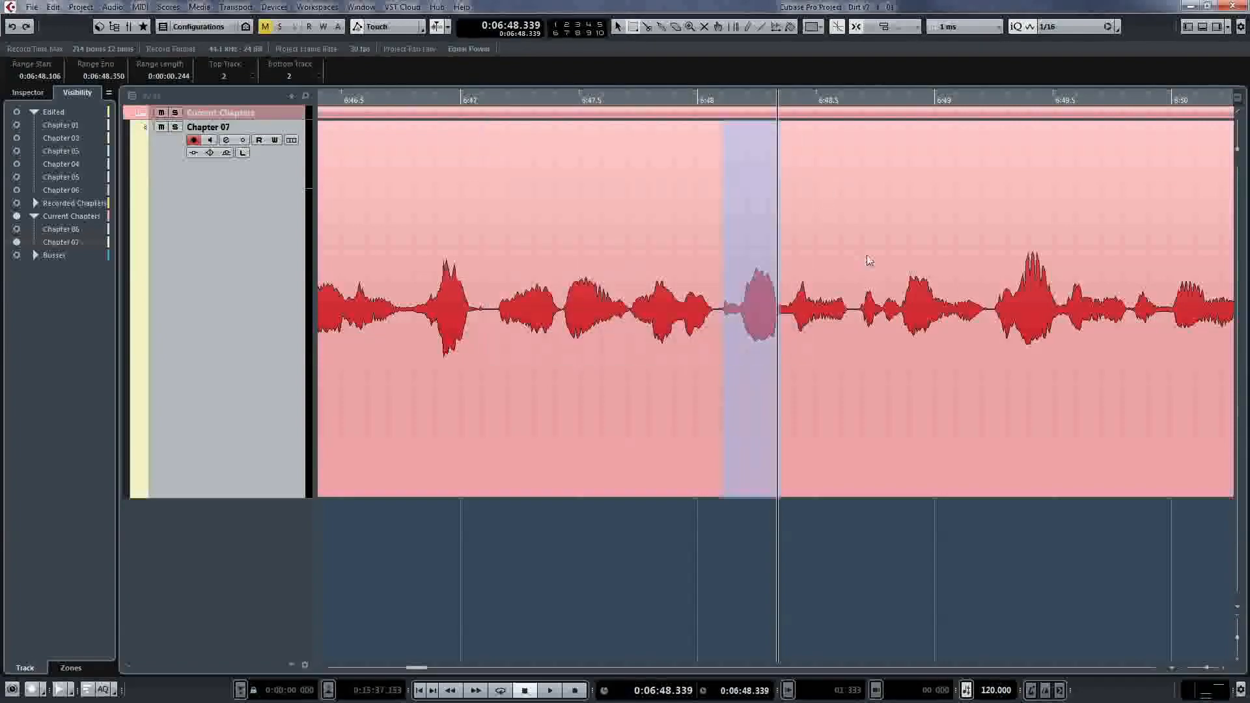
pyautogui.press('space')
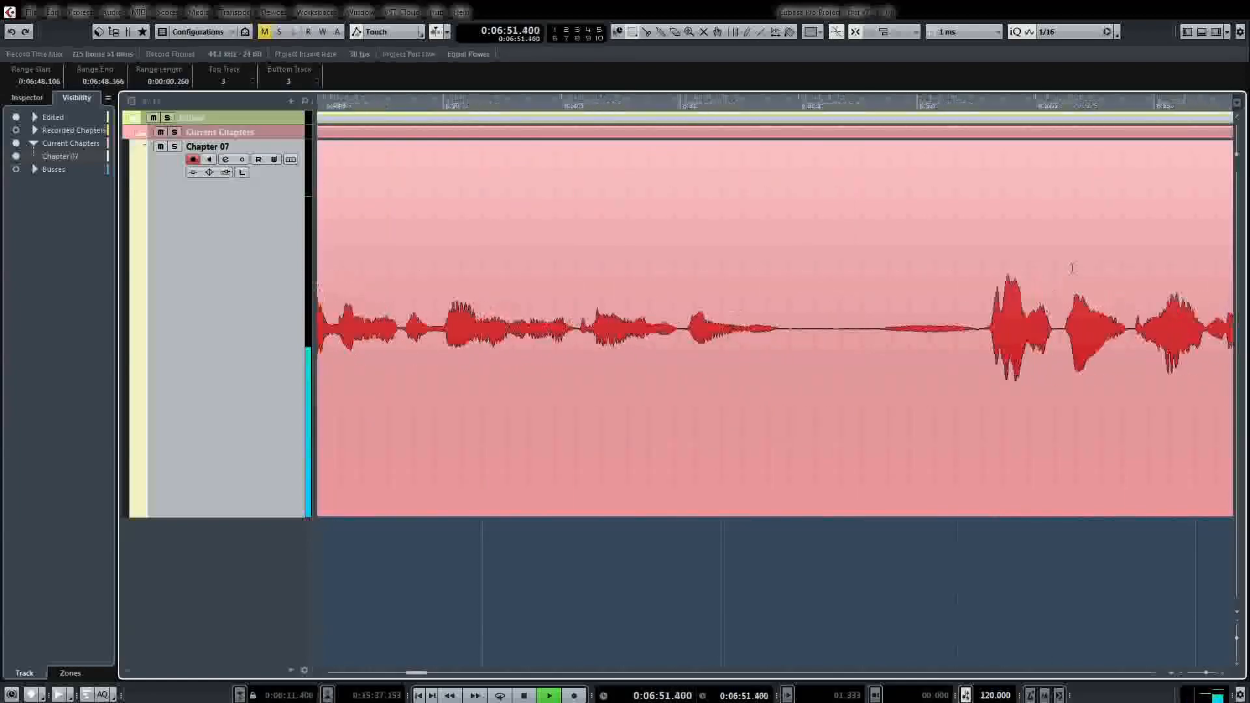
pyautogui.press('space')
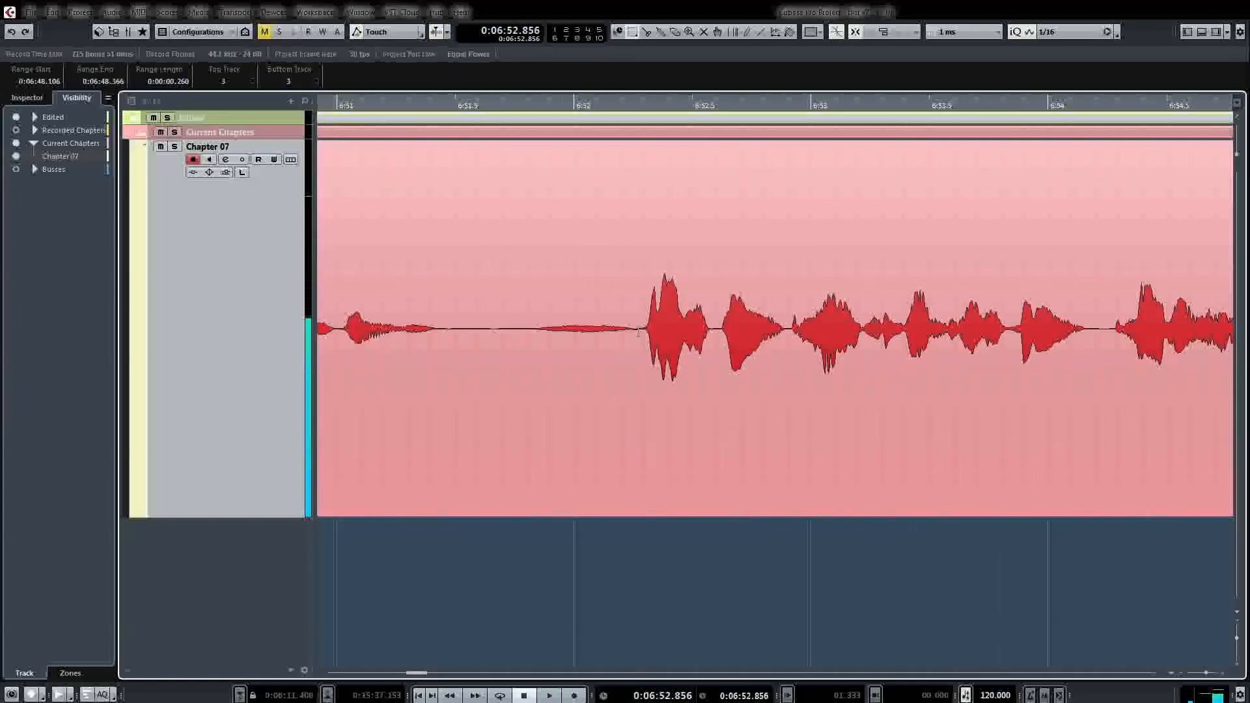
# Delete the breath from 6:51.519 to 6:52.268, moving the following audio earlier to leave a gap of about 0.45 s, and play it back
pyautogui.moveTo(639, 333); pyautogui.dragTo(460, 339)
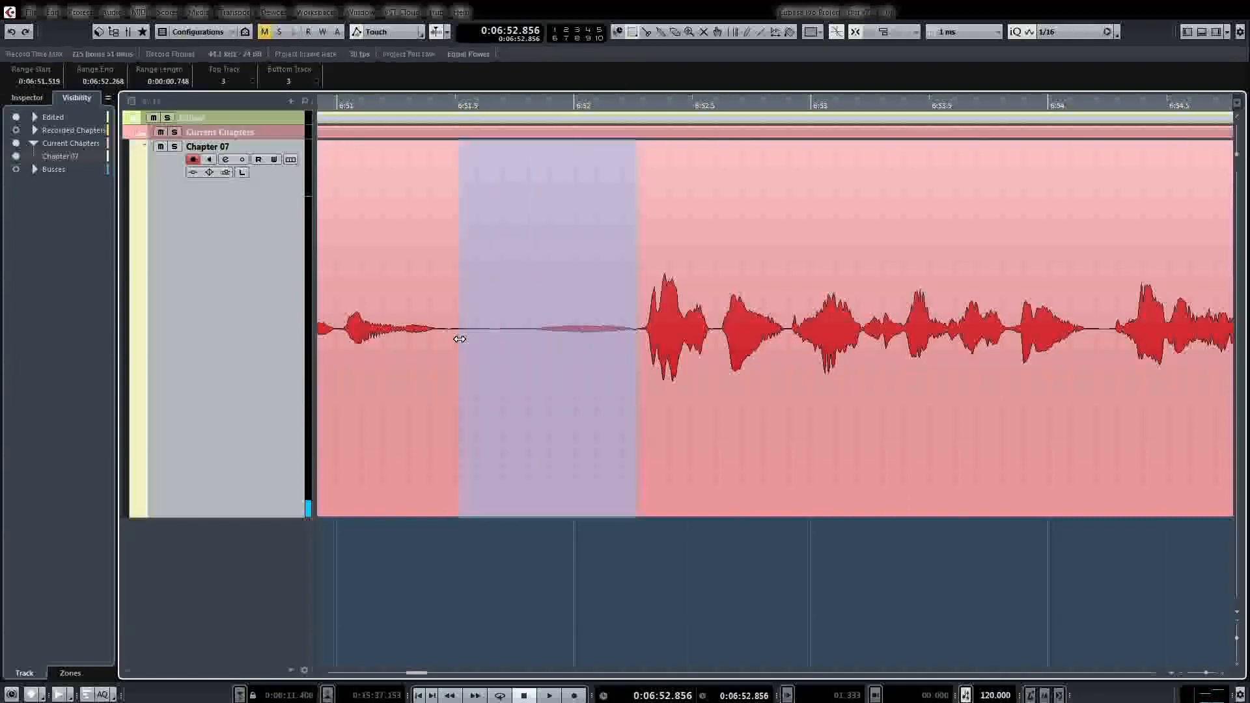
pyautogui.press('Delete')
pyautogui.press('space')
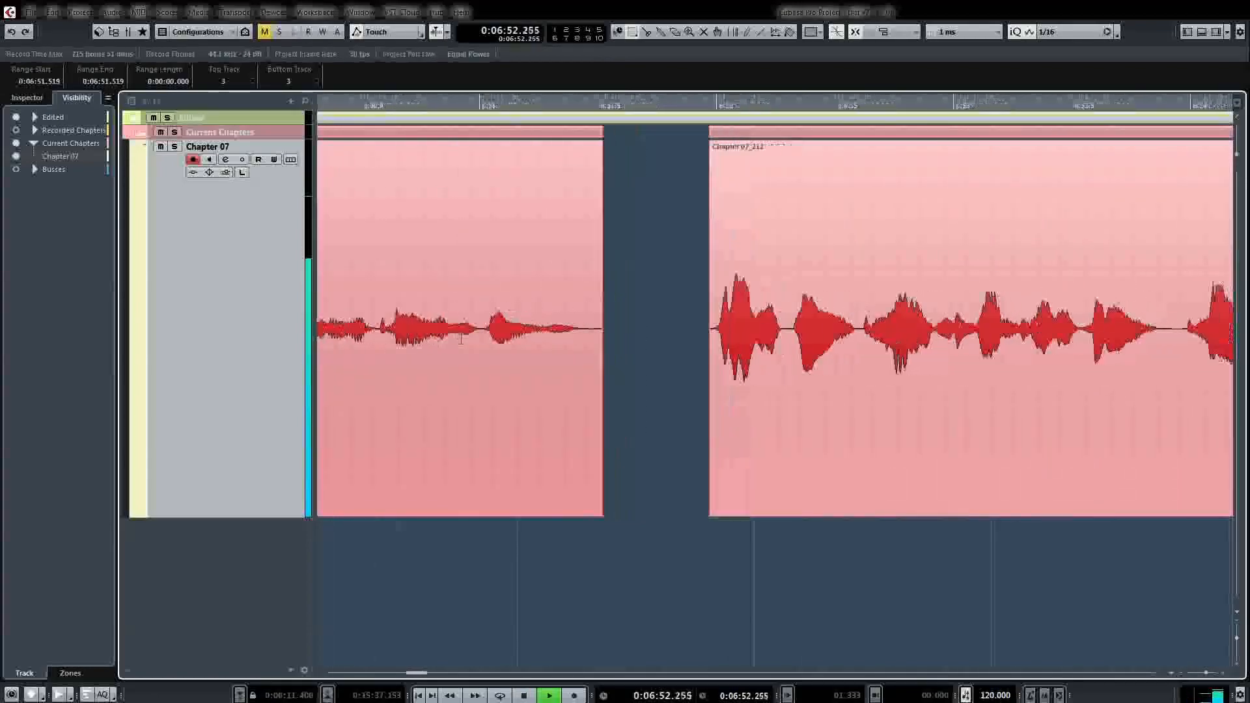
pyautogui.press('space')
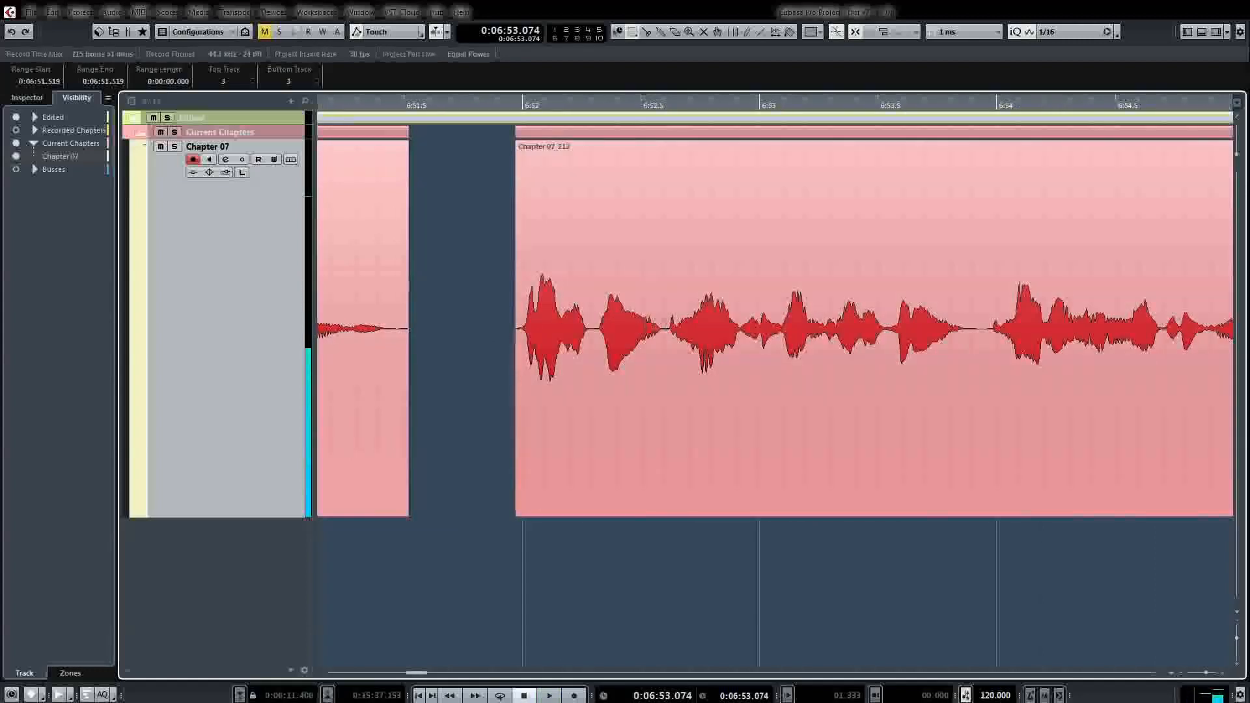
# Select the word from 6:52.609 to 6:52.917 and play on to about 6:57
pyautogui.moveTo(668, 326); pyautogui.dragTo(740, 325)
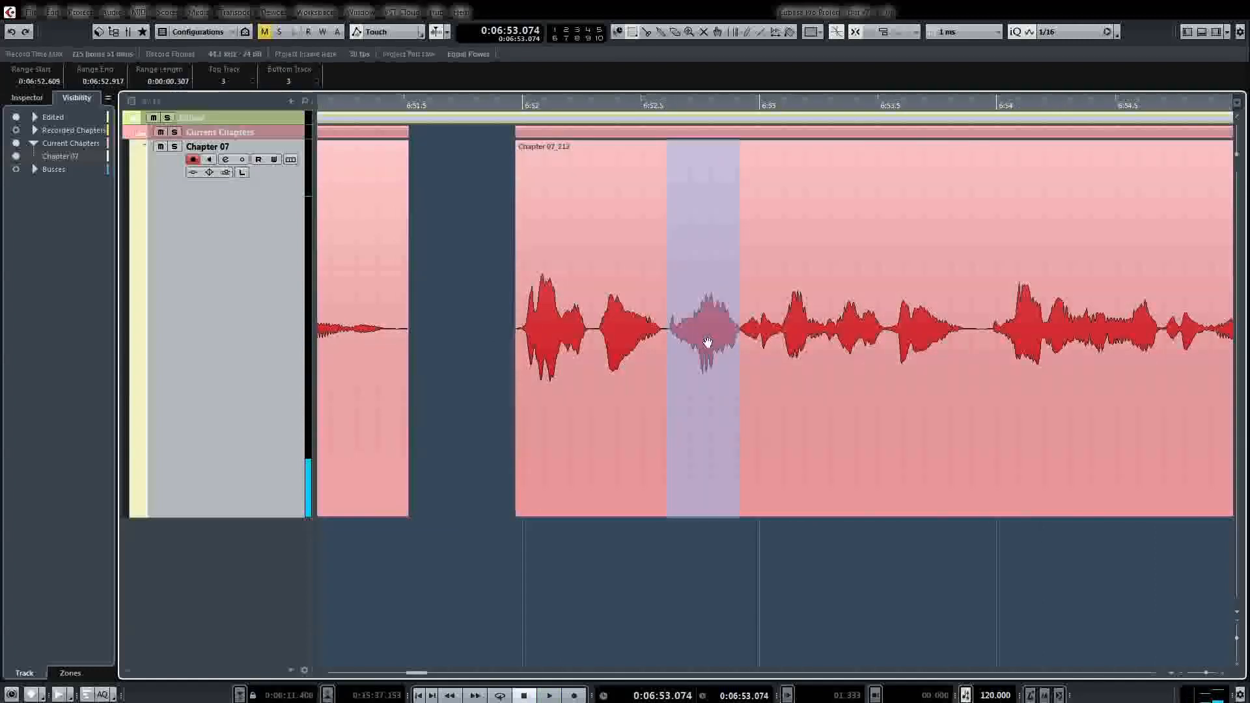
pyautogui.press('space')
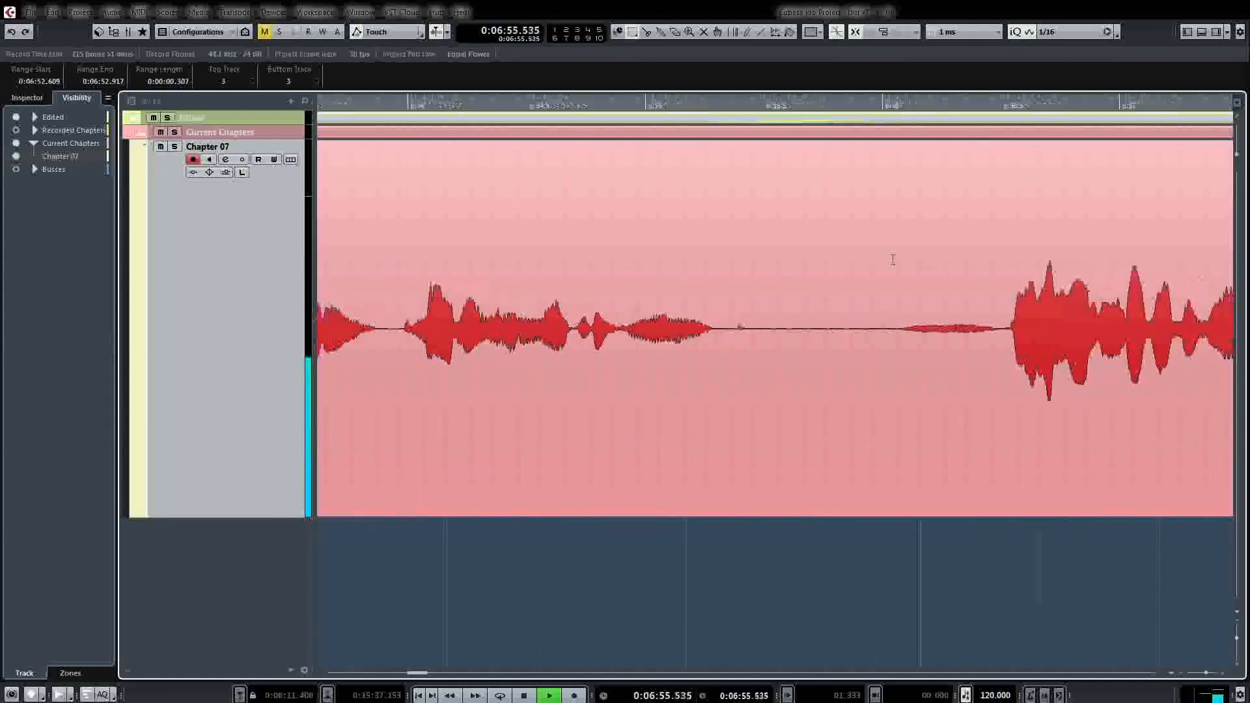
pyautogui.press('space')
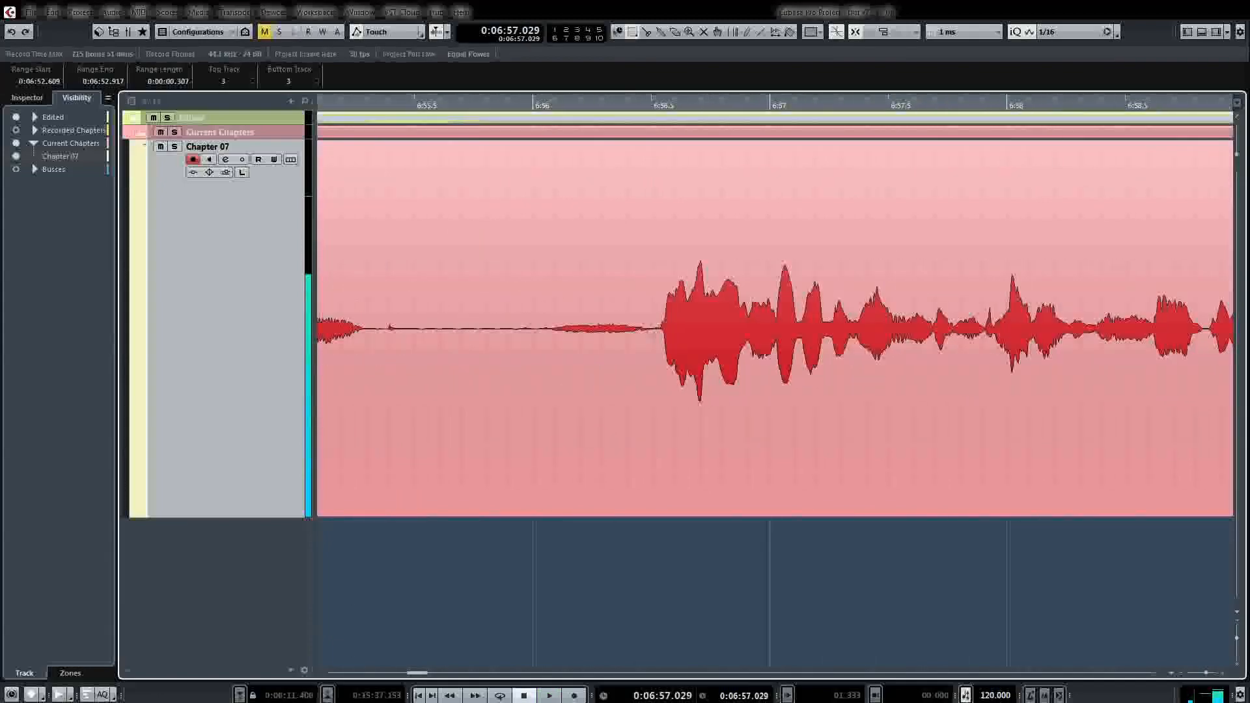
# Delete the pause and breath from 6:55.424 to 6:56.527 and play on to about 7:03
pyautogui.moveTo(657, 346); pyautogui.dragTo(381, 347)
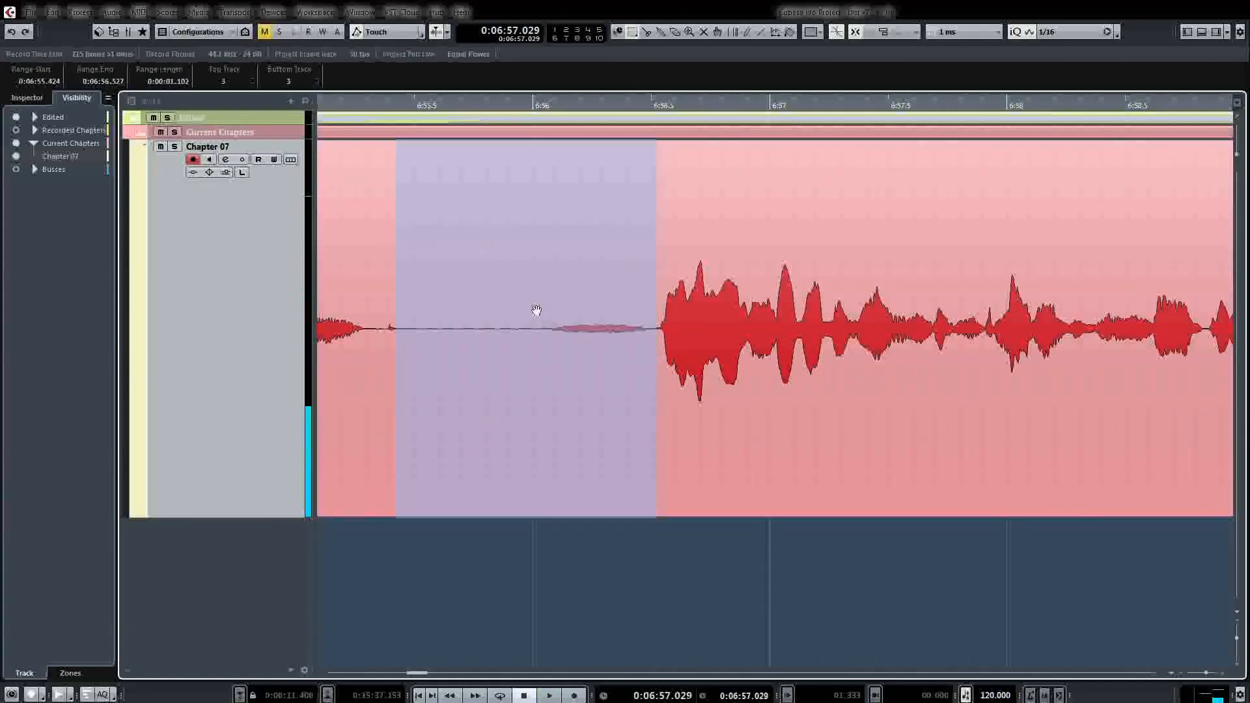
pyautogui.press('Delete')
pyautogui.press('space')
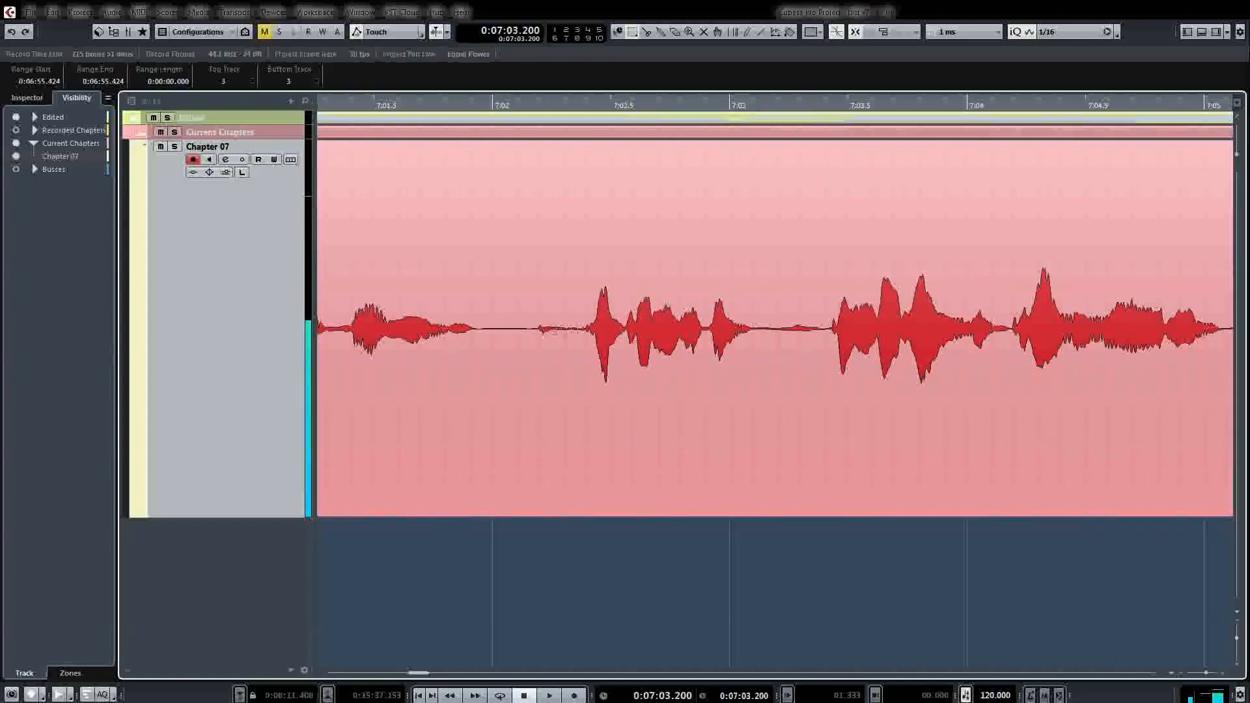
# Delete the selected stretch starting at 7:02.068 and play on to about 7:07
pyautogui.press('Delete')
pyautogui.press('space')
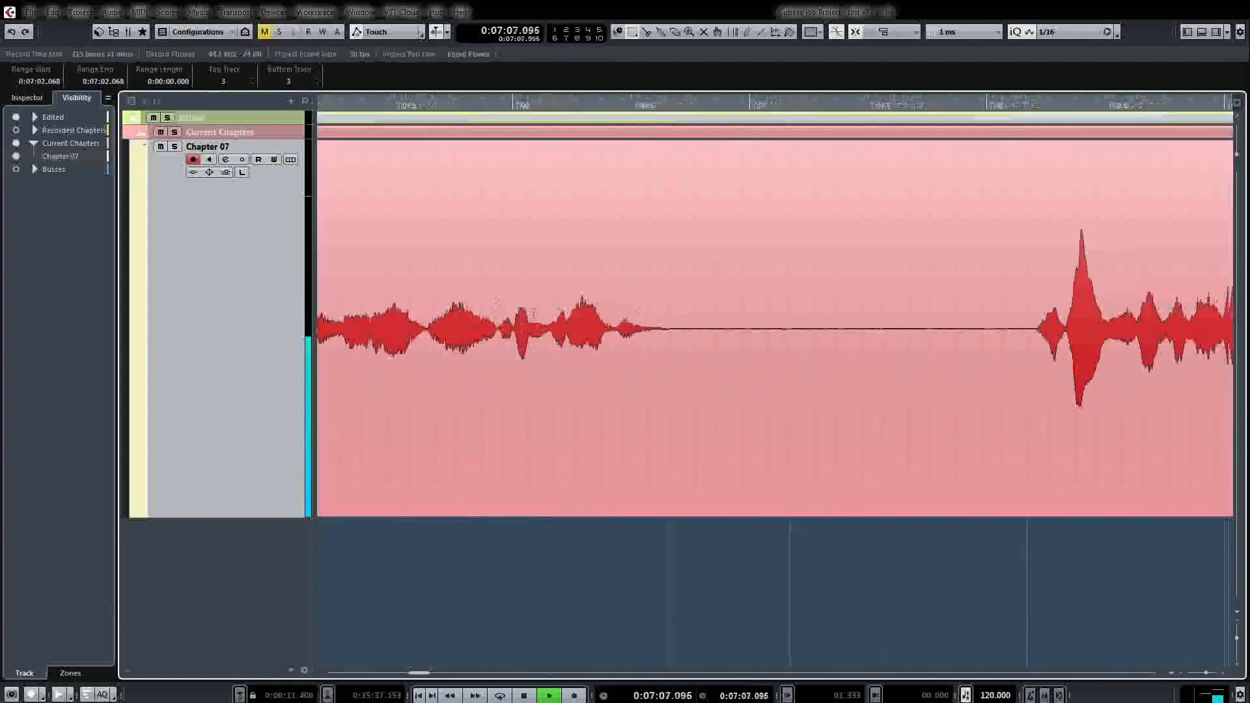
pyautogui.press('space')
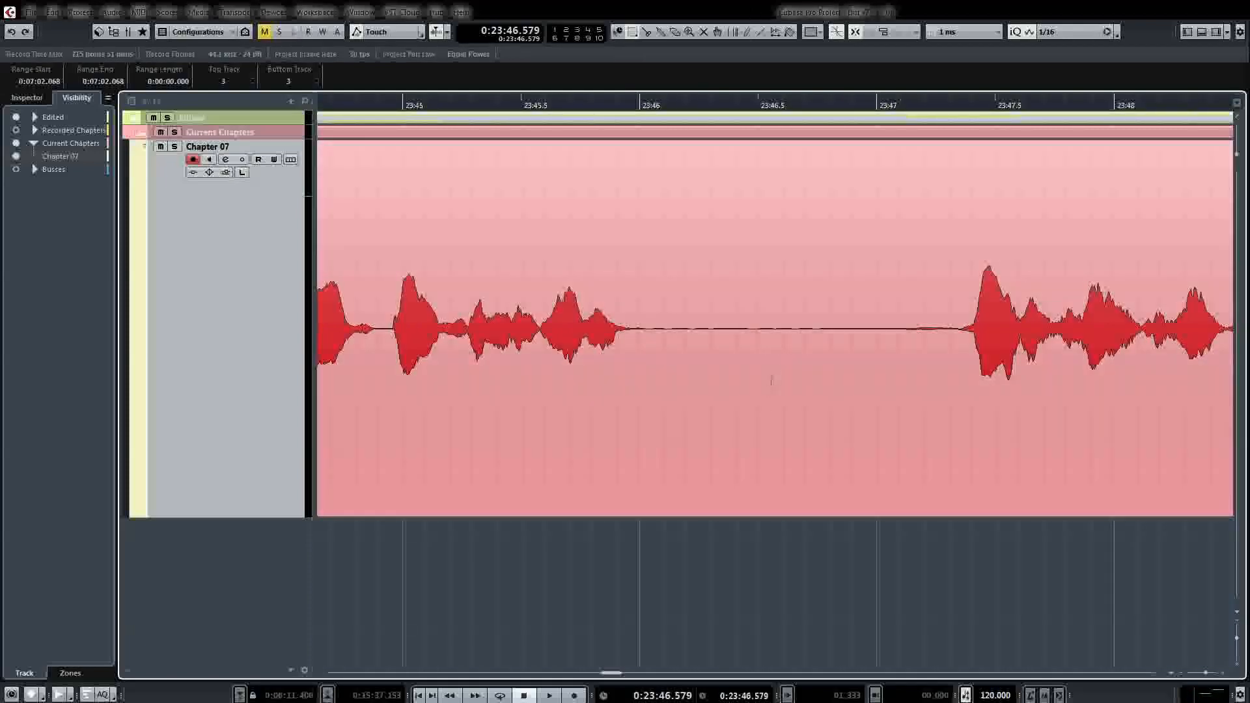
# Delete the pause and faint breath from 23:46.554 to 23:47.337 and play on to about 23:53
pyautogui.press('space')
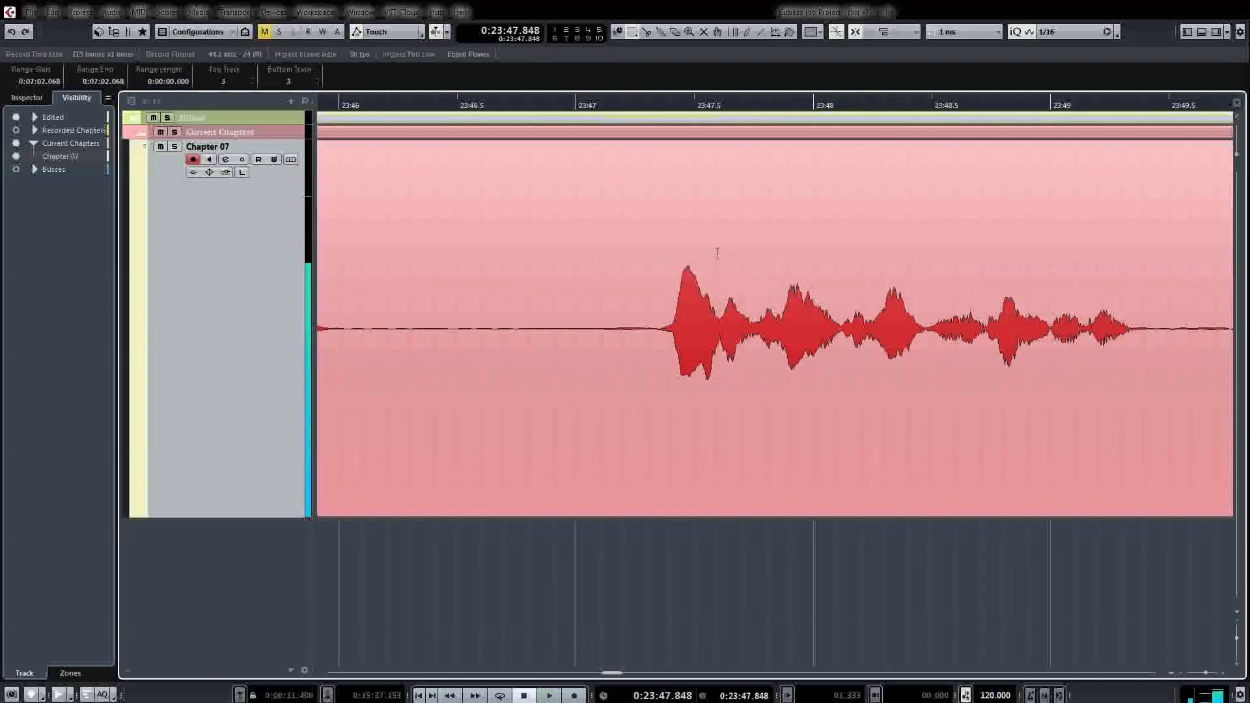
pyautogui.moveTo(480, 328); pyautogui.dragTo(470, 328)
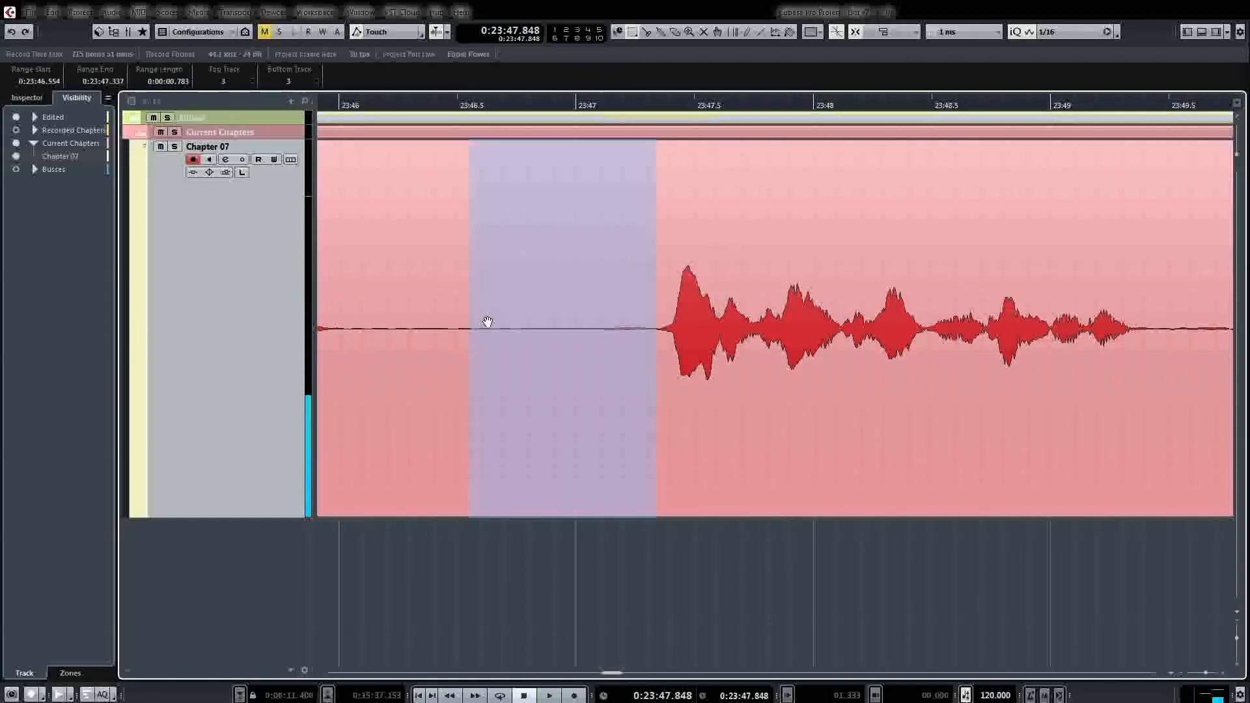
pyautogui.press('Delete')
pyautogui.press('space')
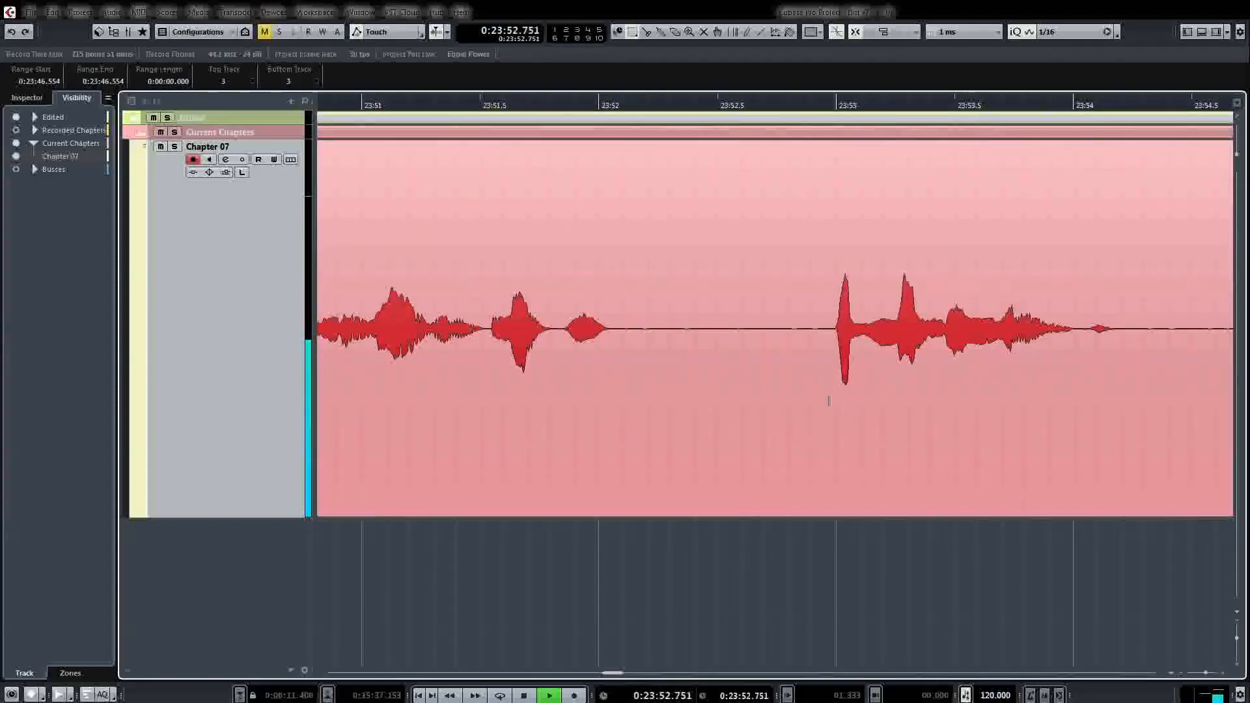
# Delete the pause from 23:52.108 to 23:52.948, moving the following audio earlier to leave a gap of about 0.06 s, and play it back
pyautogui.moveTo(588, 328); pyautogui.dragTo(763, 335)
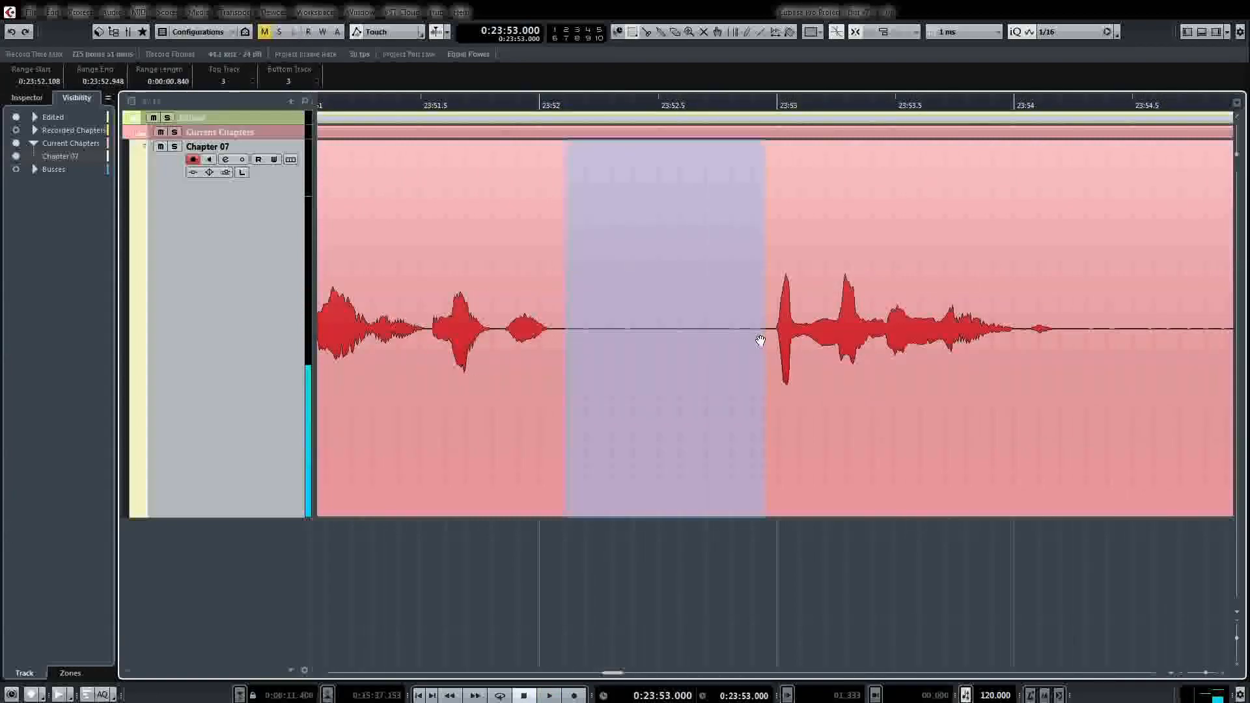
pyautogui.press('Delete')
pyautogui.press('space')
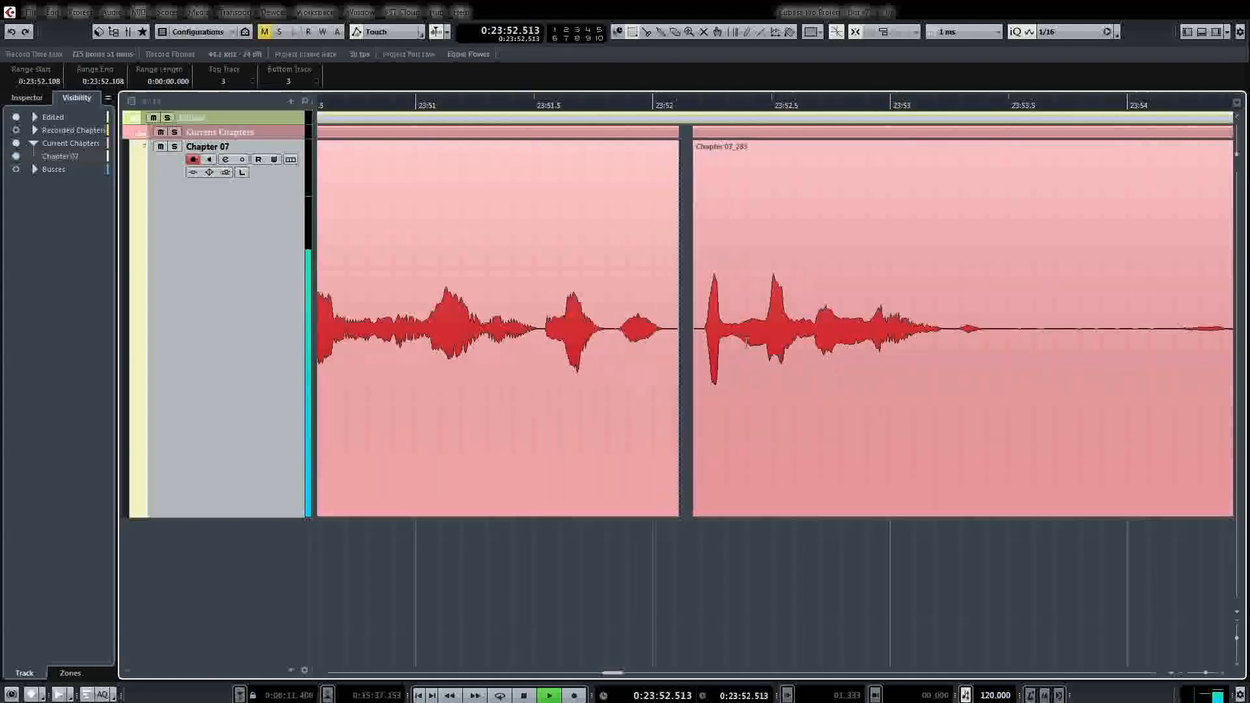
pyautogui.press('space')
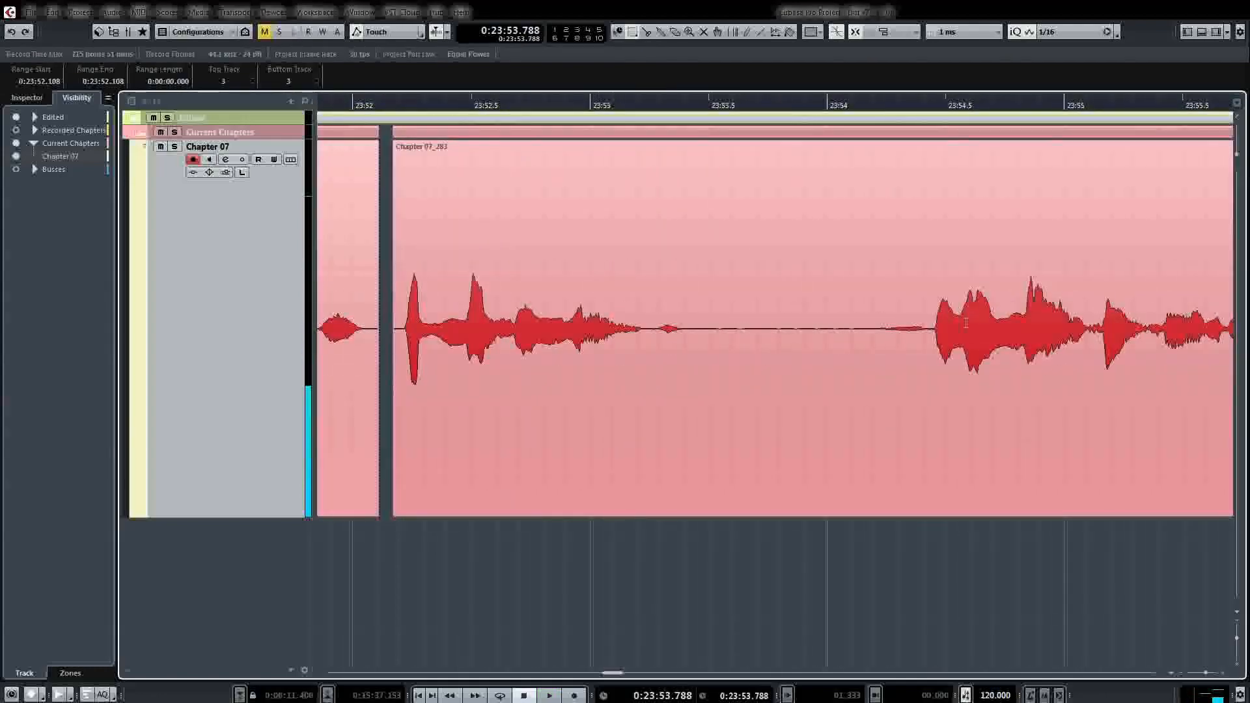
# Delete the pause and breath from 23:53.465 to about 23:54.4 and play on to about 24:00.6
pyautogui.moveTo(927, 371); pyautogui.dragTo(706, 372)
pyautogui.press('Delete')
pyautogui.press('space')
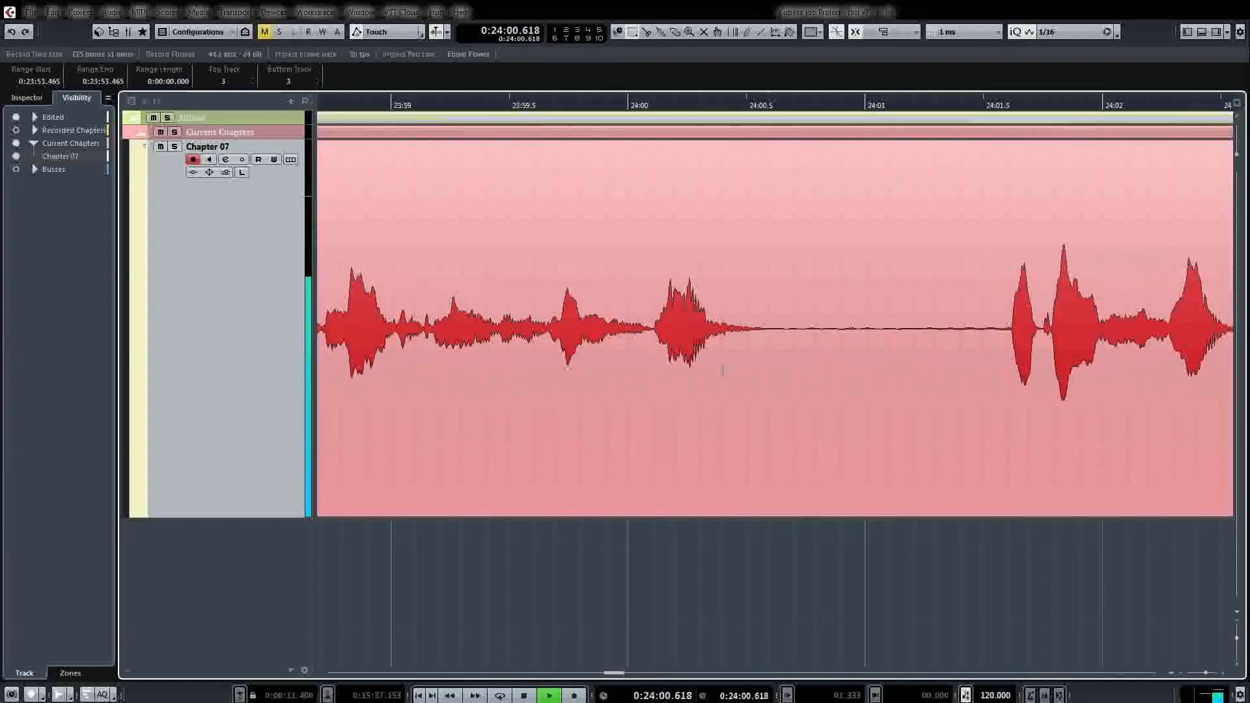
# Remove the pause starting at 24:05.942 and play on to about 24:11.4
pyautogui.moveTo(697, 355); pyautogui.dragTo(475, 355)
pyautogui.press('KP_Multiply')
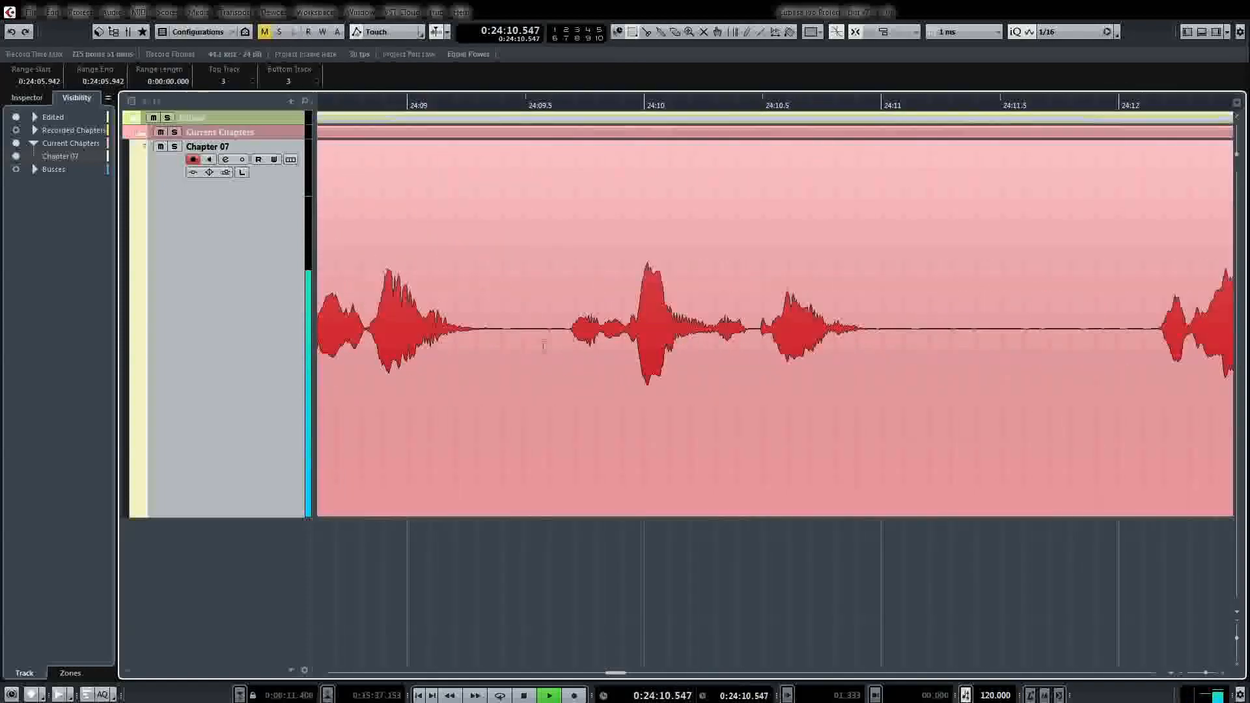
pyautogui.press('space')
# Delete the pause from 24:11.133 to 24:12.134, moving the following audio earlier to leave a gap of about 0.7 s, and play it back
pyautogui.moveTo(721, 329); pyautogui.dragTo(956, 349)
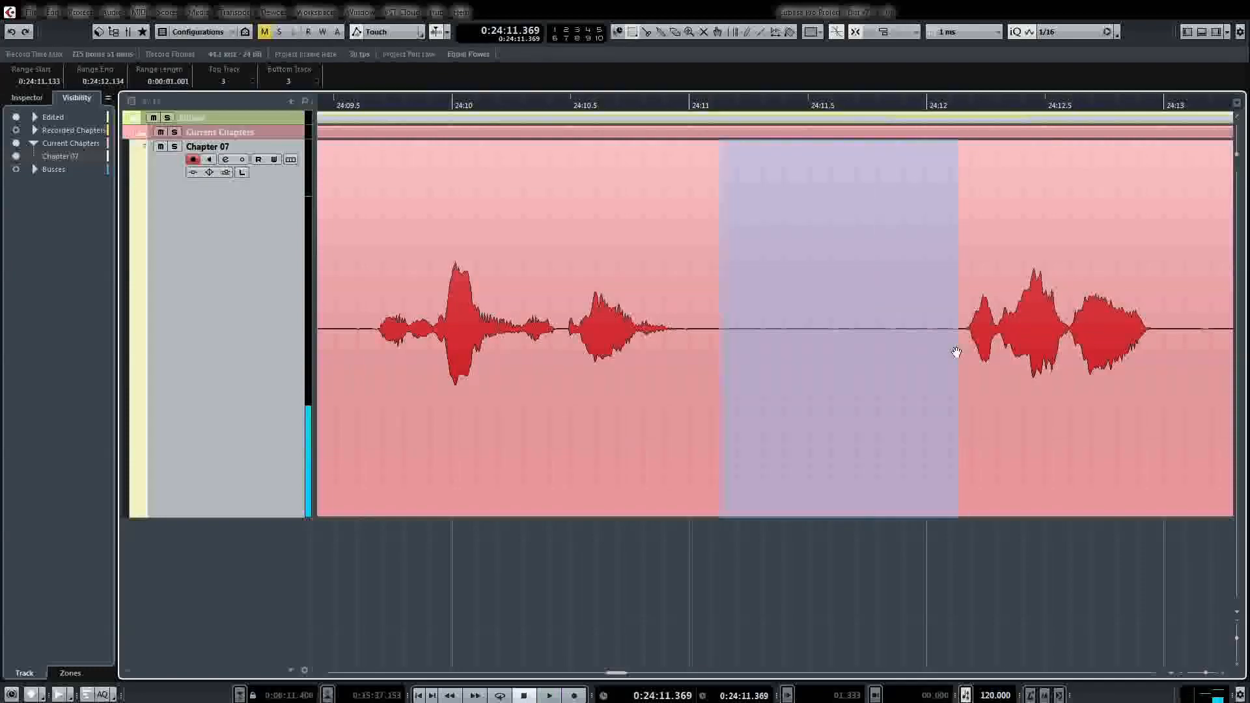
pyautogui.press('Delete')
pyautogui.press('space')
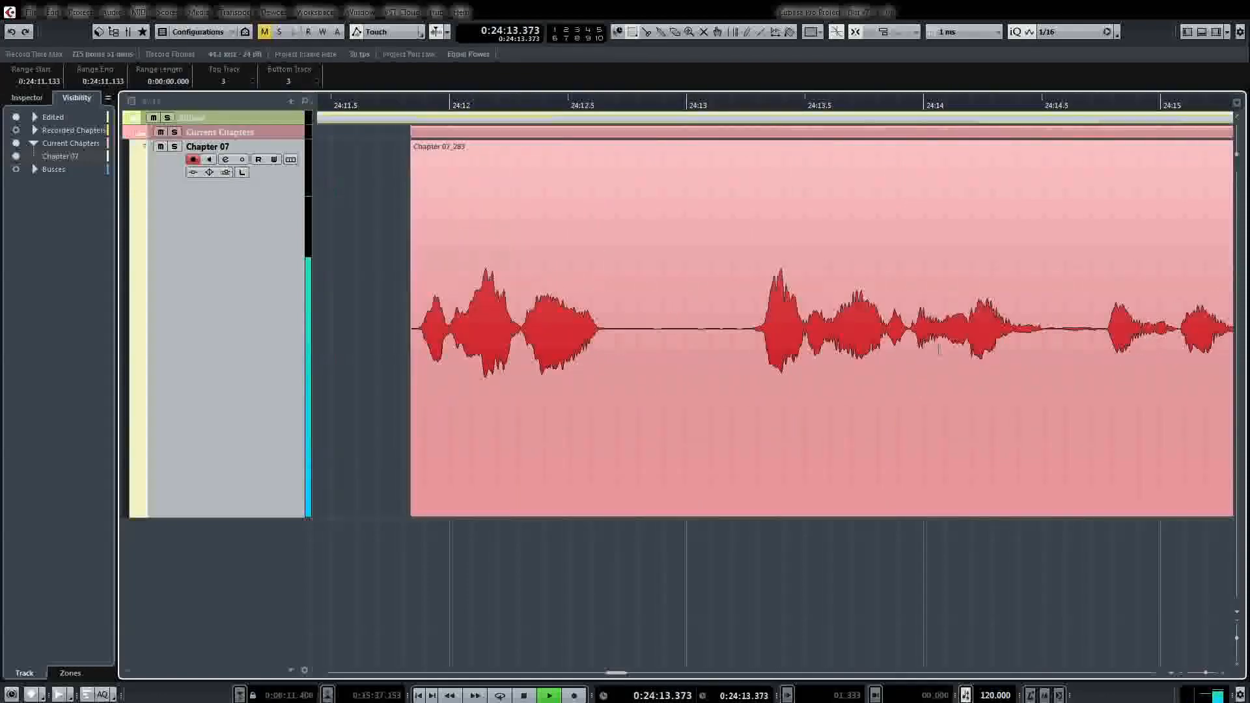
pyautogui.press('space')
# Delete the low-level stretch between phrases from 24:12.919 to 24:13.220, leaving the following audio in place
pyautogui.moveTo(564, 342); pyautogui.dragTo(573, 341)
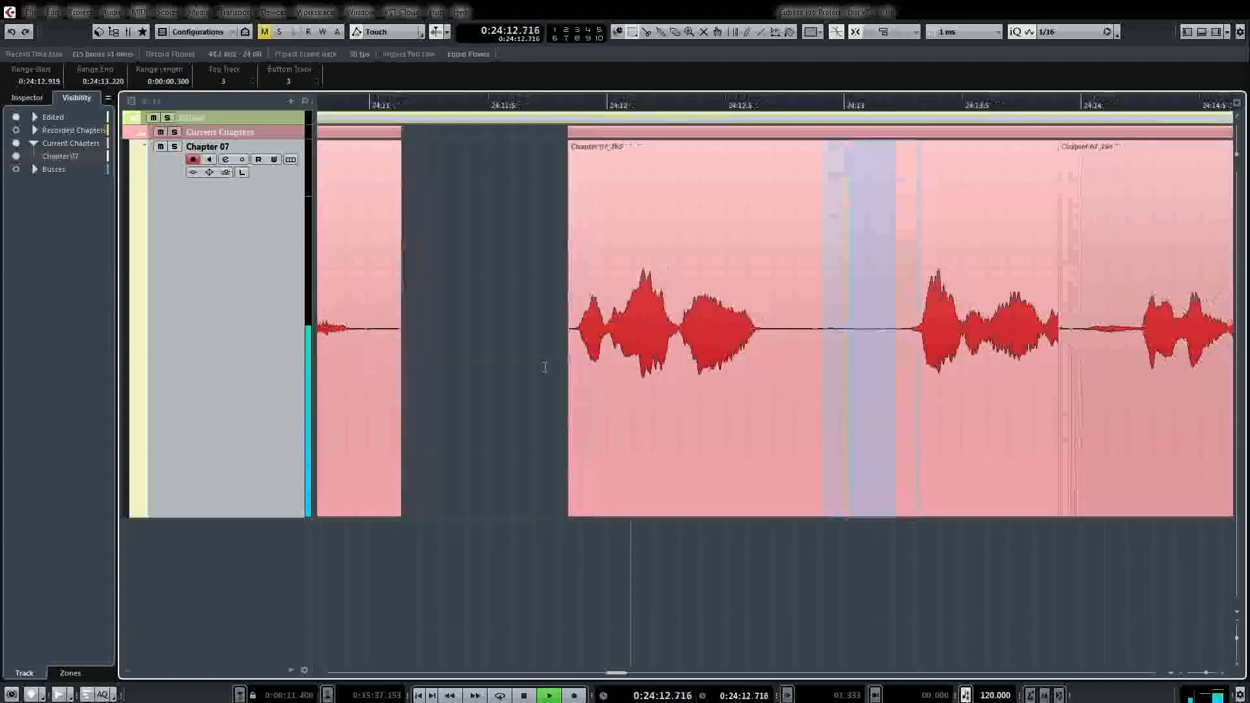
pyautogui.press('space')
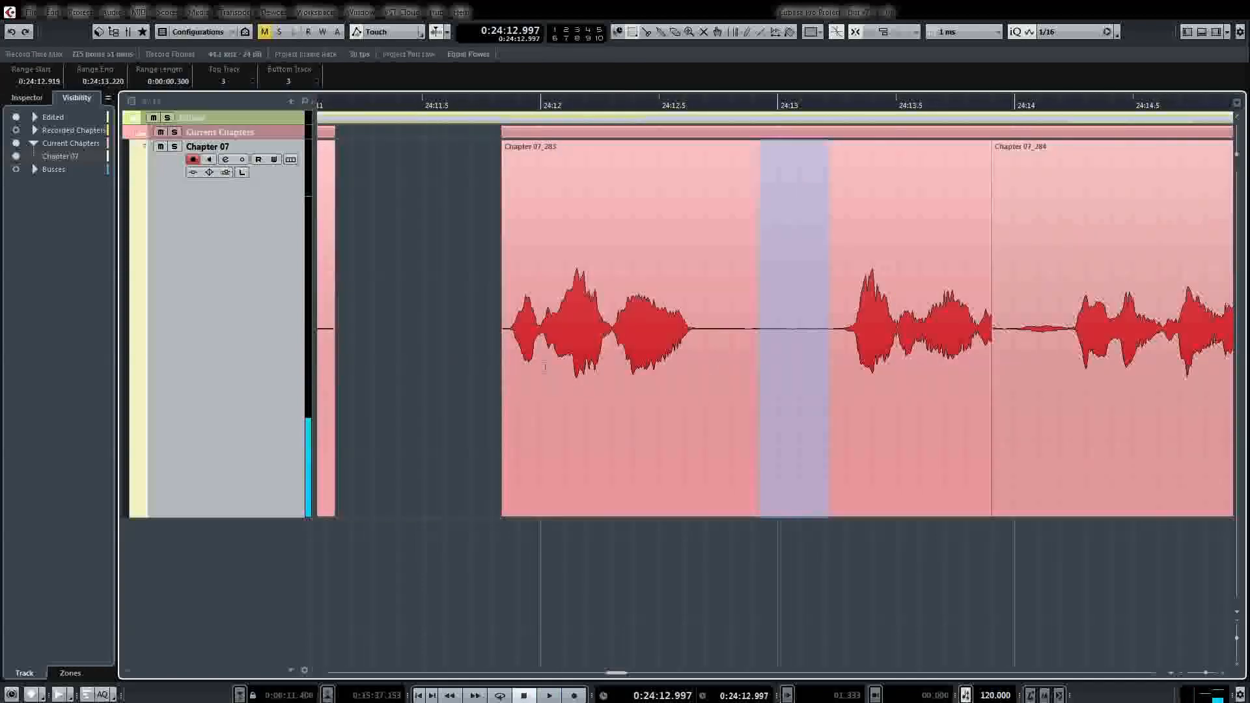
pyautogui.press('Delete')
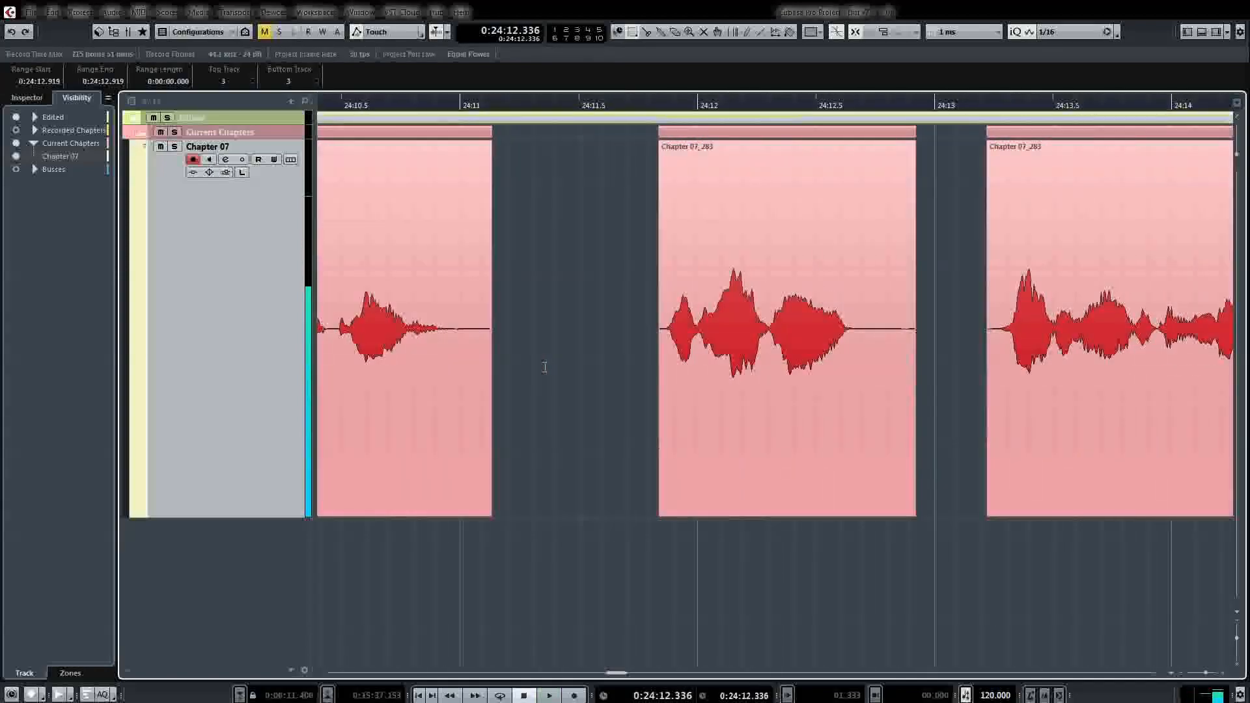
# Play on to about 24:16.2, remove the pause and breath from 24:15.254 to about 24:15.8, and listen on to about 24:22.9
pyautogui.press('space')
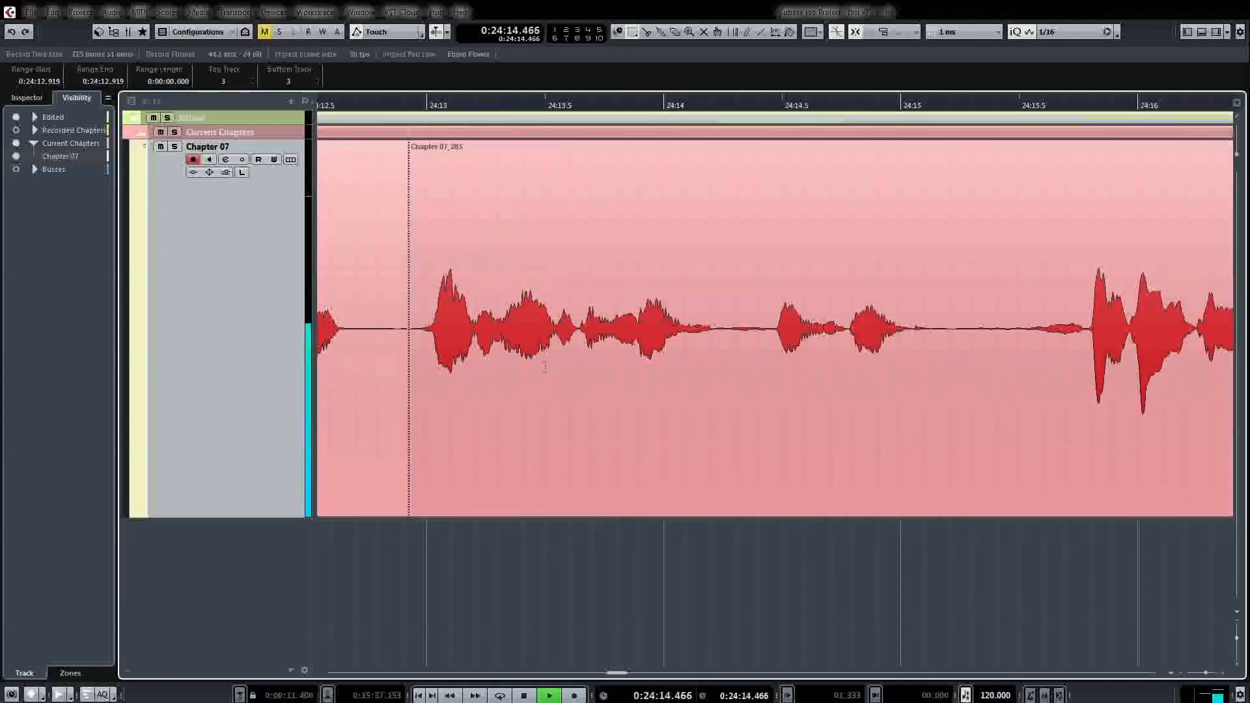
pyautogui.press('space')
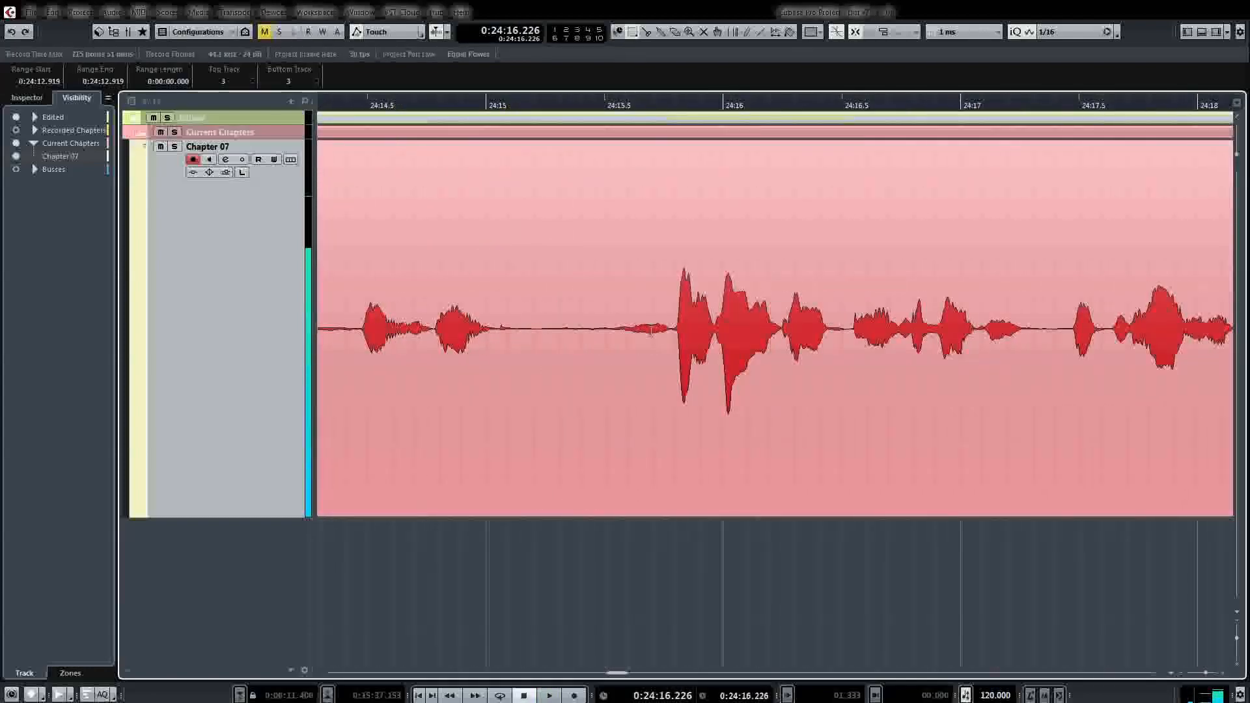
pyautogui.moveTo(673, 326); pyautogui.dragTo(557, 335)
pyautogui.press('Delete')
pyautogui.press('space')
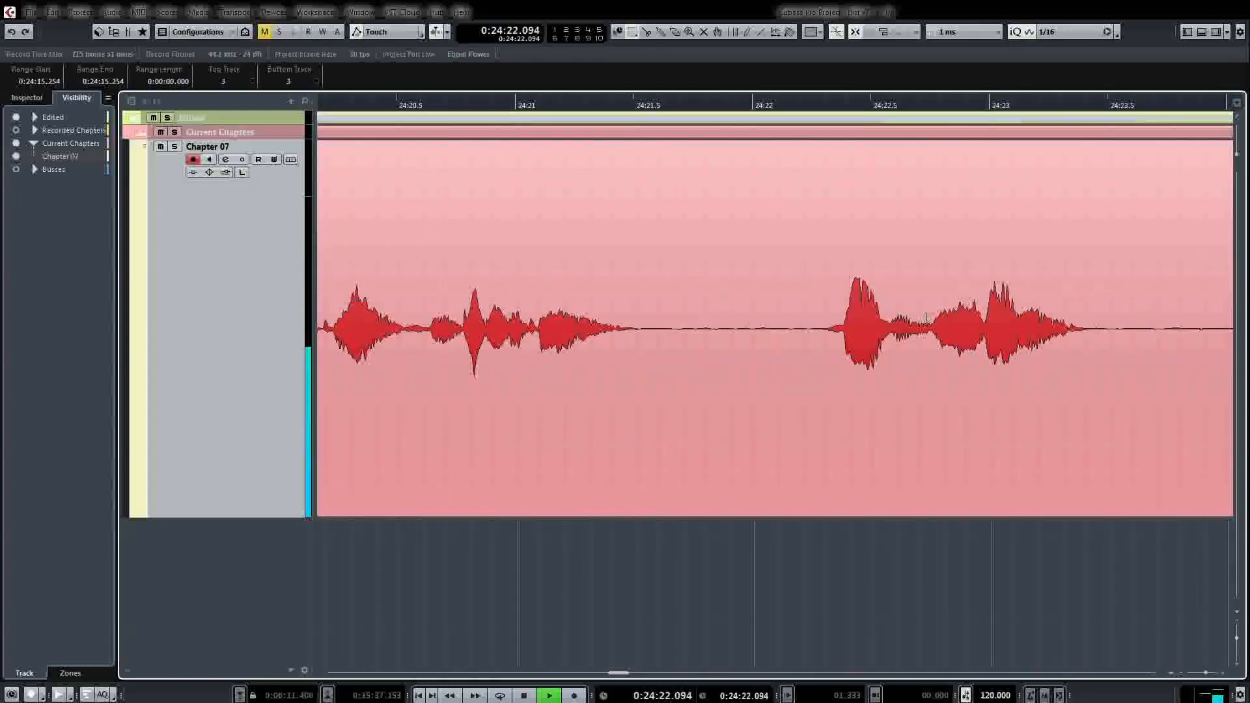
pyautogui.press('space')
# Remove the pause between phrases from 24:21.605 to 24:22.275 and play on to about 24:30.2
pyautogui.moveTo(511, 354); pyautogui.dragTo(482, 366)
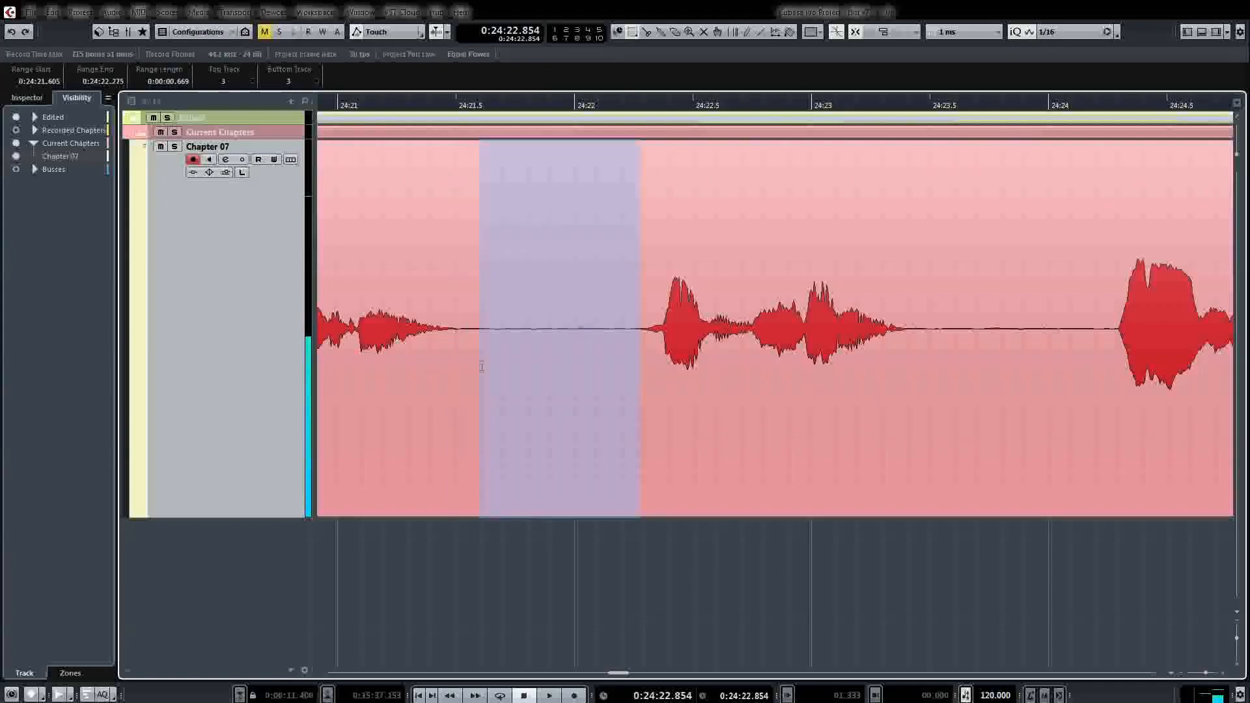
pyautogui.press('Delete')
pyautogui.press('space')
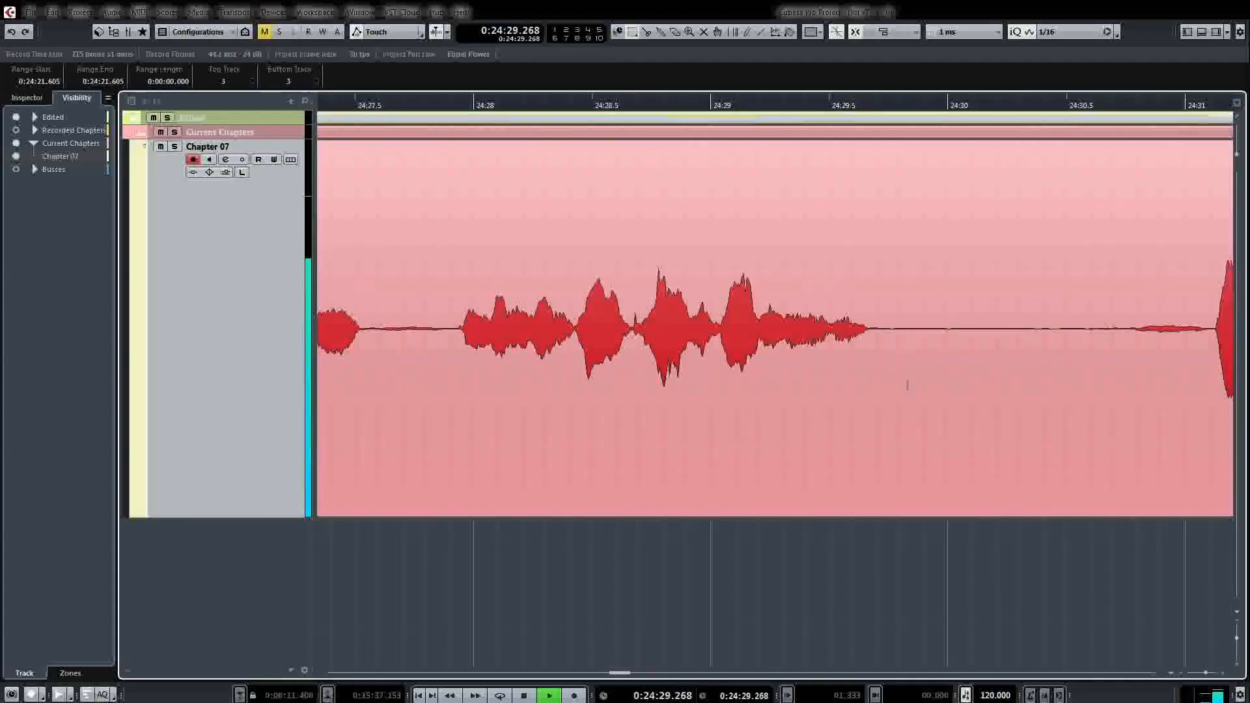
# Remove the pause and breath from 24:29.957 to 24:31.092 and play on to about 24:37.3
pyautogui.moveTo(720, 338); pyautogui.dragTo(991, 351)
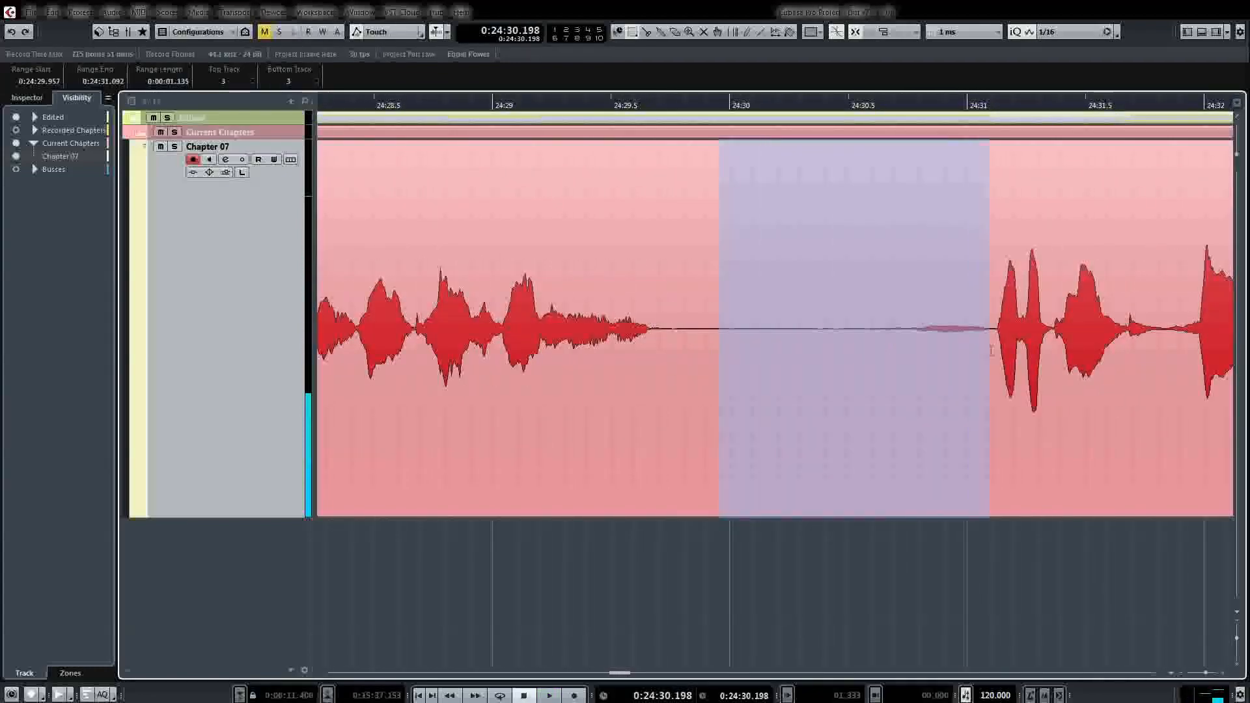
pyautogui.press('Delete')
pyautogui.press('space')
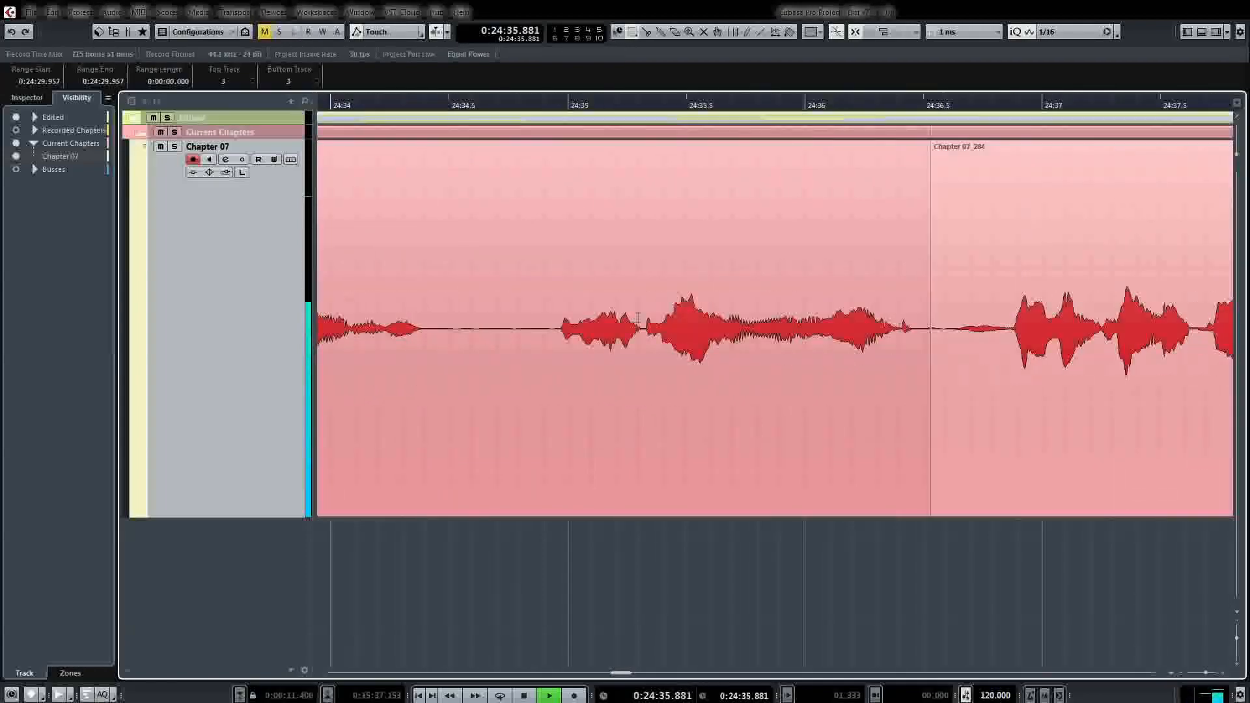
pyautogui.press('space')
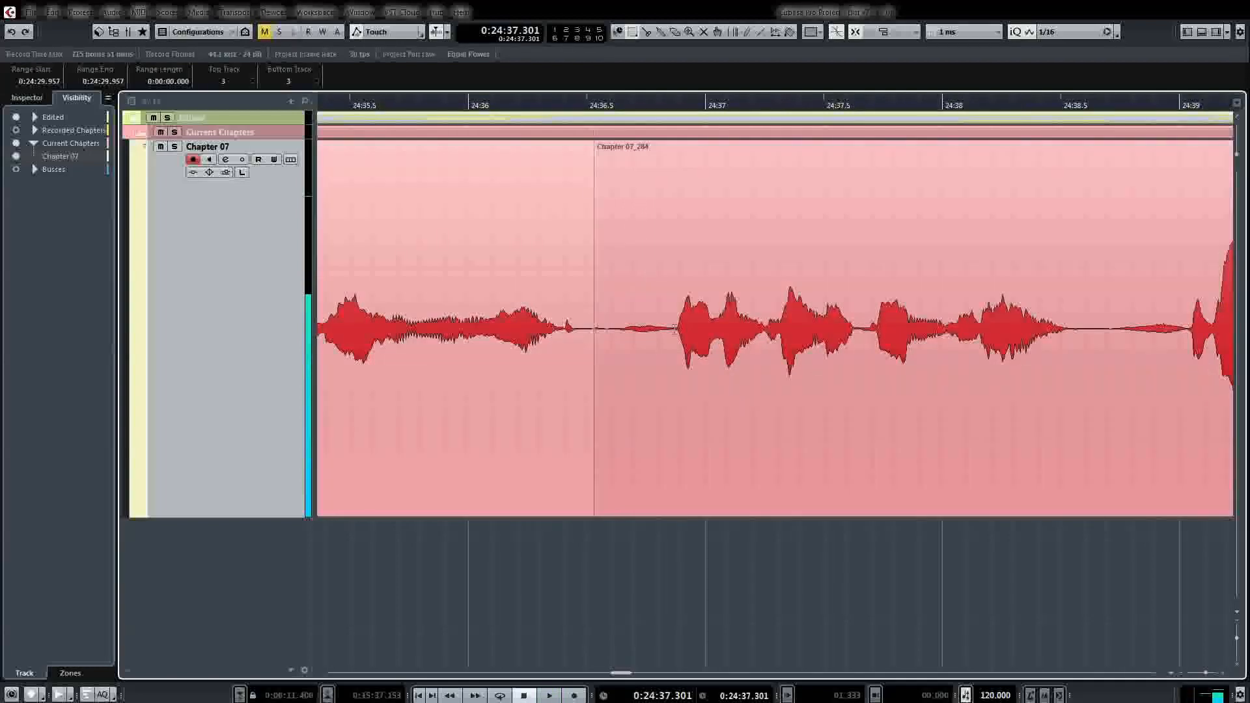
# Shift the event boundary near 24:36.5 to 24:36.775, then cut out 24:36.775 to 24:36.869, moving the following audio earlier
pyautogui.moveTo(600, 359); pyautogui.dragTo(619, 359)
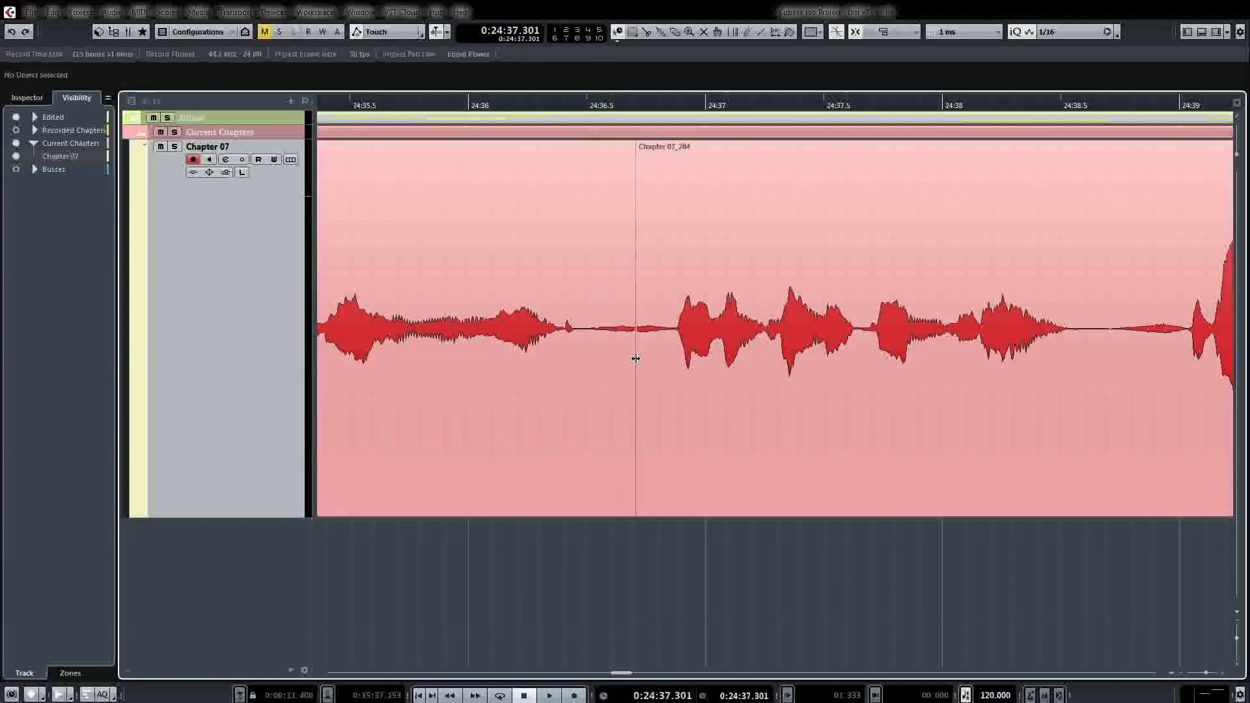
pyautogui.moveTo(636, 359); pyautogui.dragTo(655, 359)
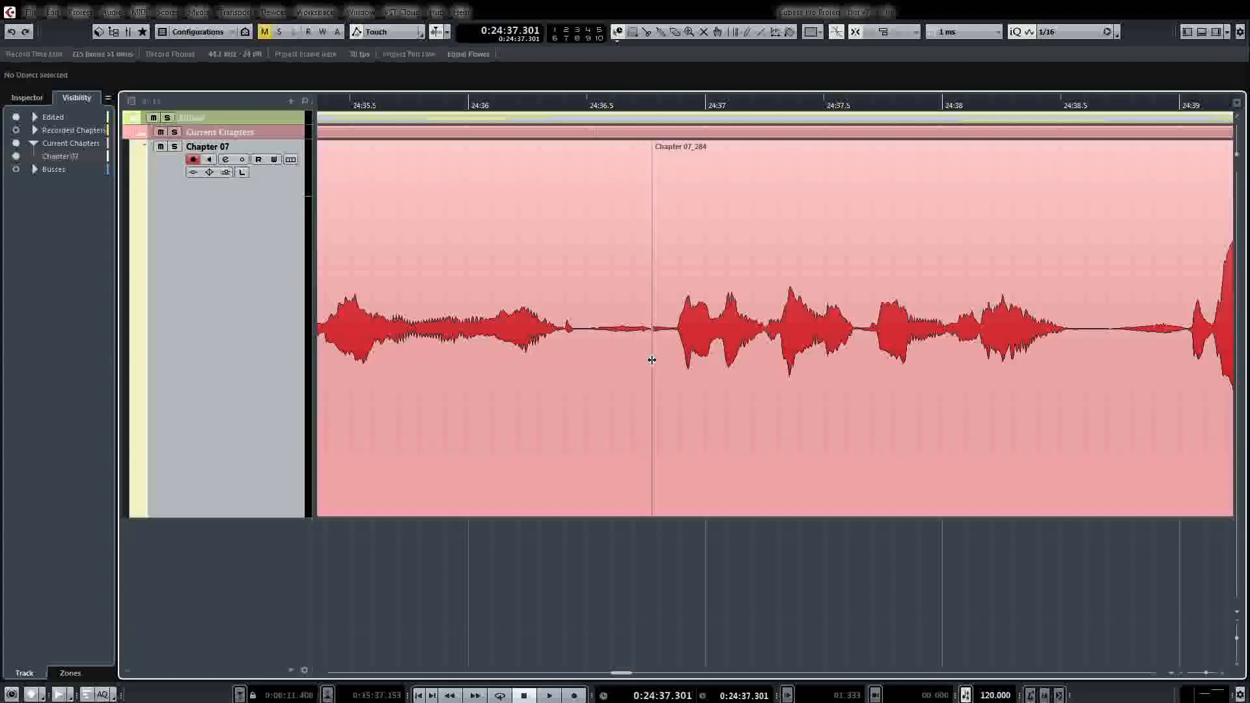
pyautogui.press('2')
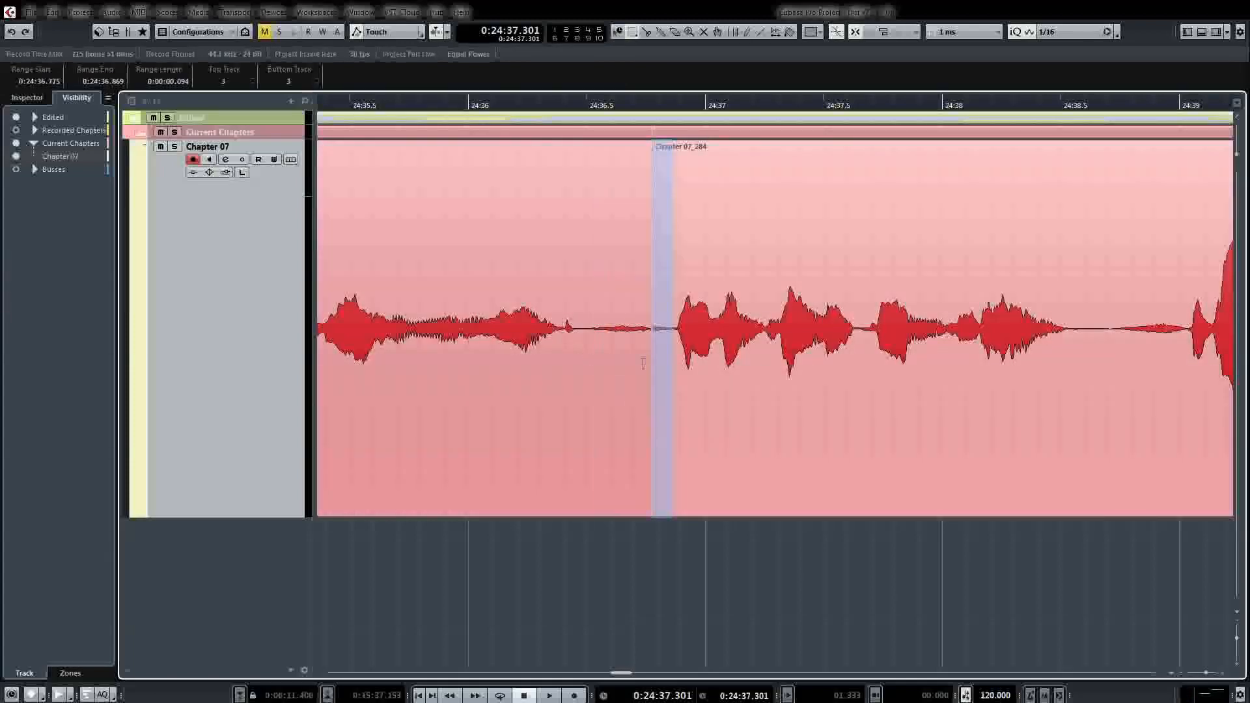
pyautogui.hotkey('shift', 'BackSpace')
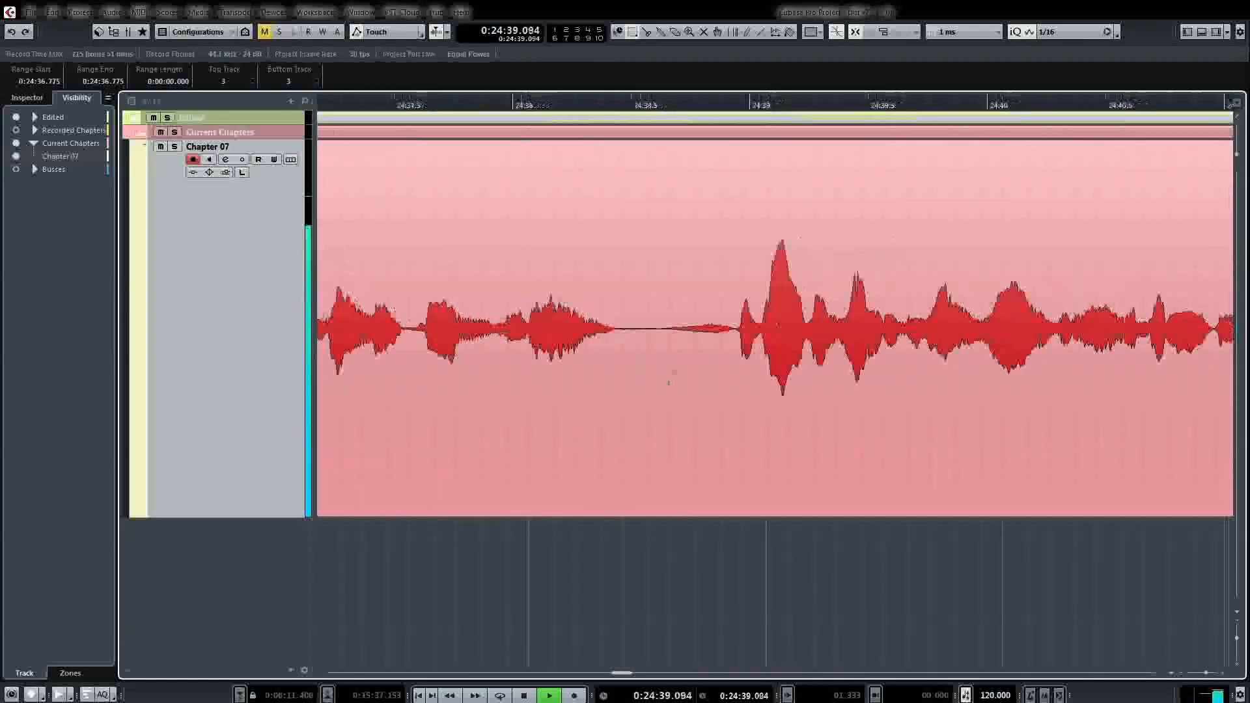
# Select the breath between phrases from about 24:38.5 to 24:38.947 and play on to about 24:43.8
pyautogui.press('space')
pyautogui.press('space')
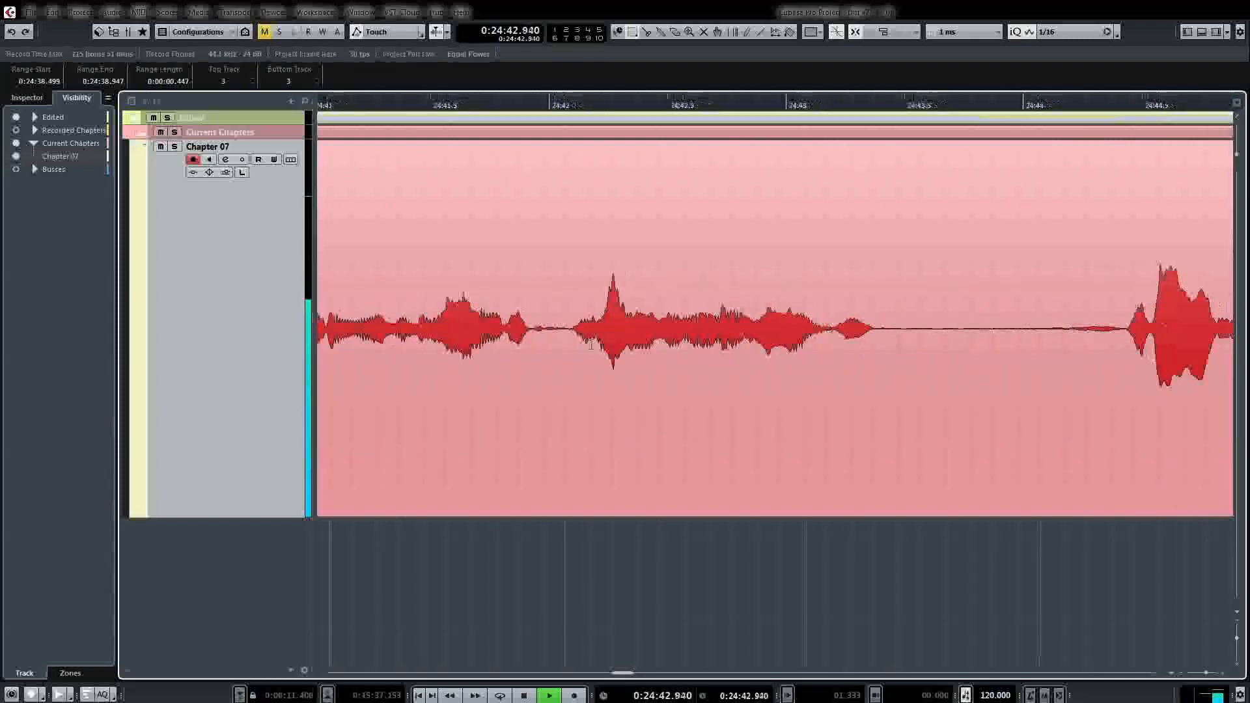
pyautogui.press('space')
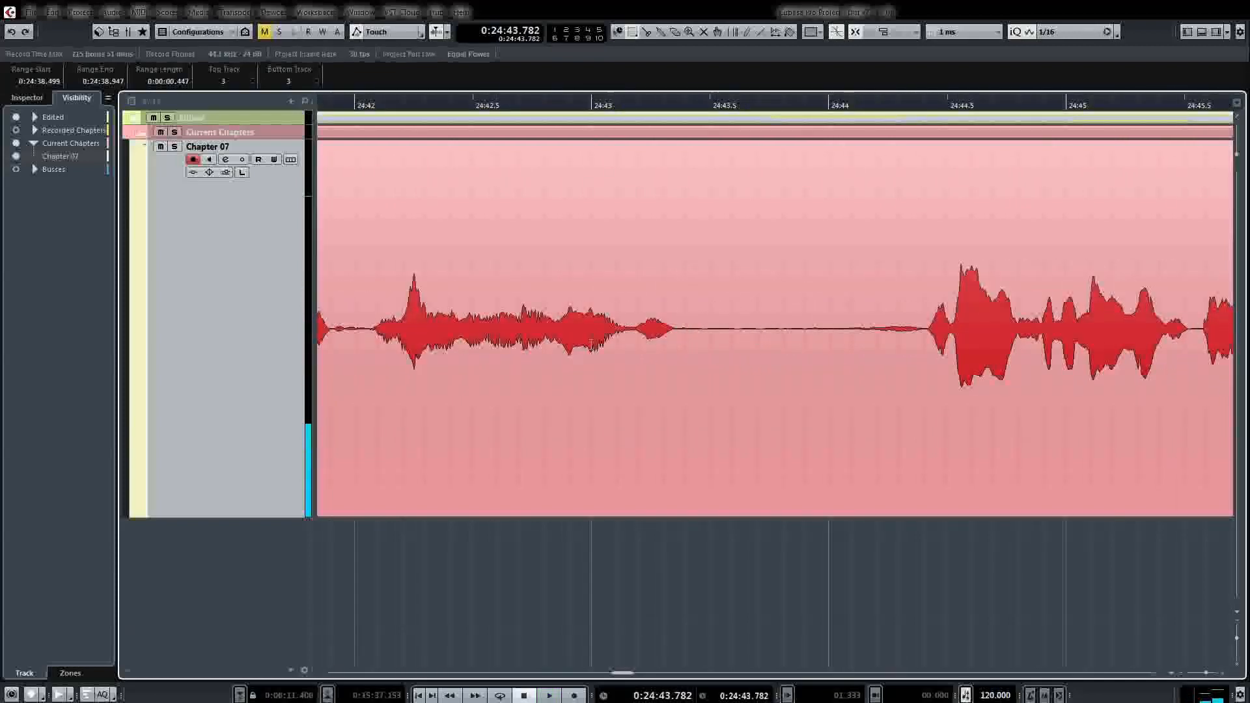